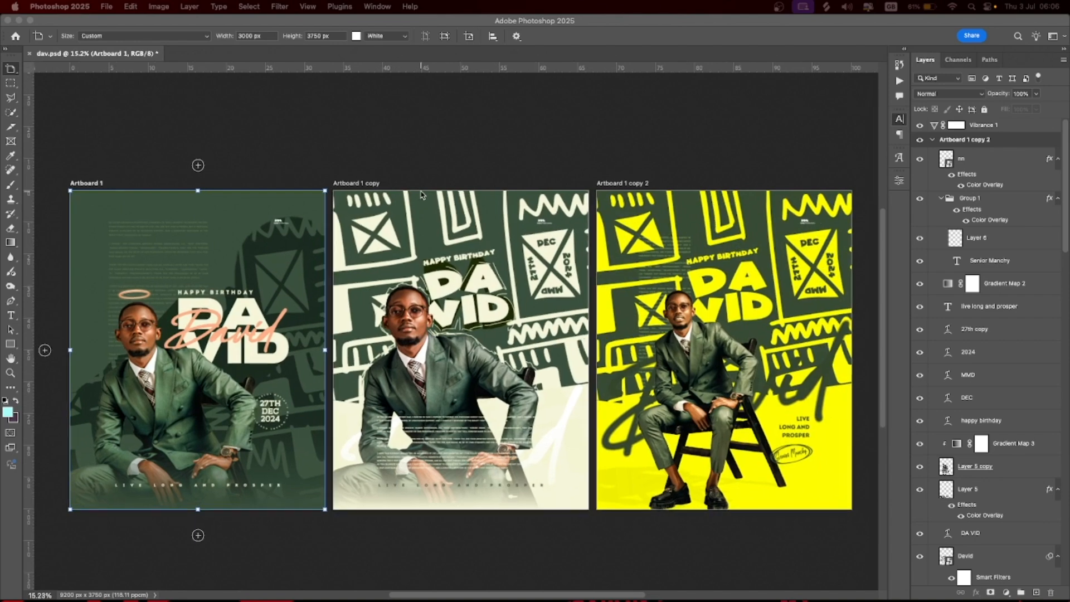
# Hide every layer, from Artboard 1 copy 2 down to Color Fill 1 at the bottom of the layer stack
pyautogui.scroll(3, 420, 195)
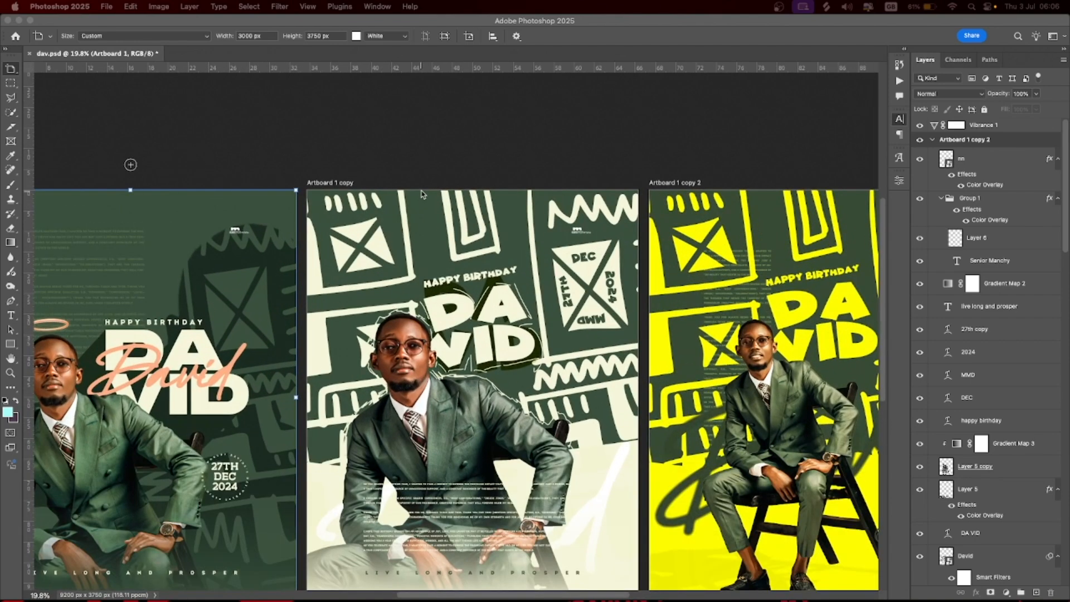
pyautogui.scroll(-5, 422, 195)
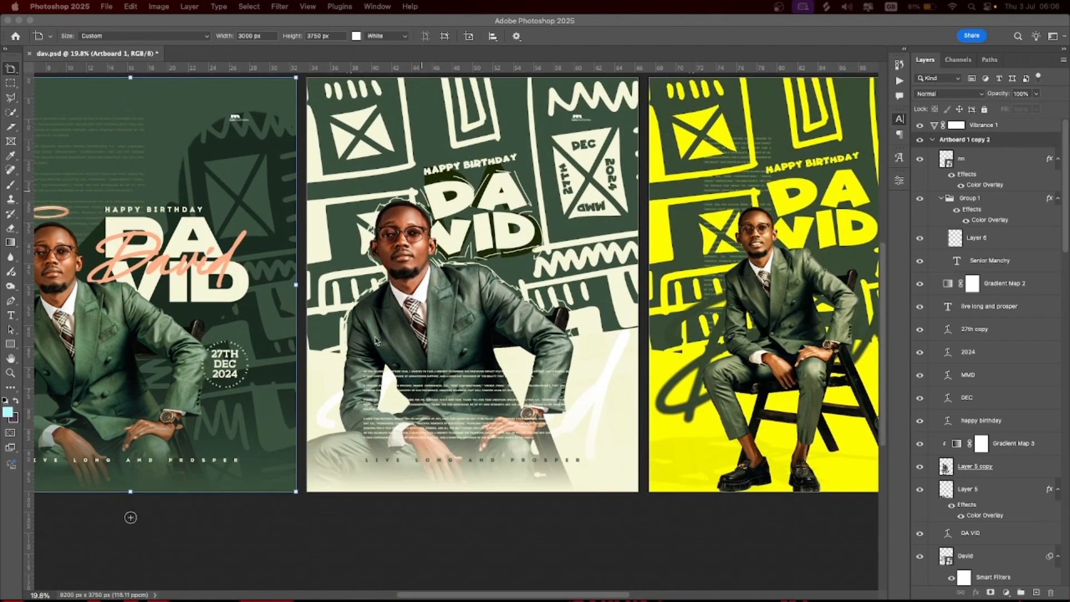
pyautogui.moveTo(473, 599); pyautogui.dragTo(442, 600)
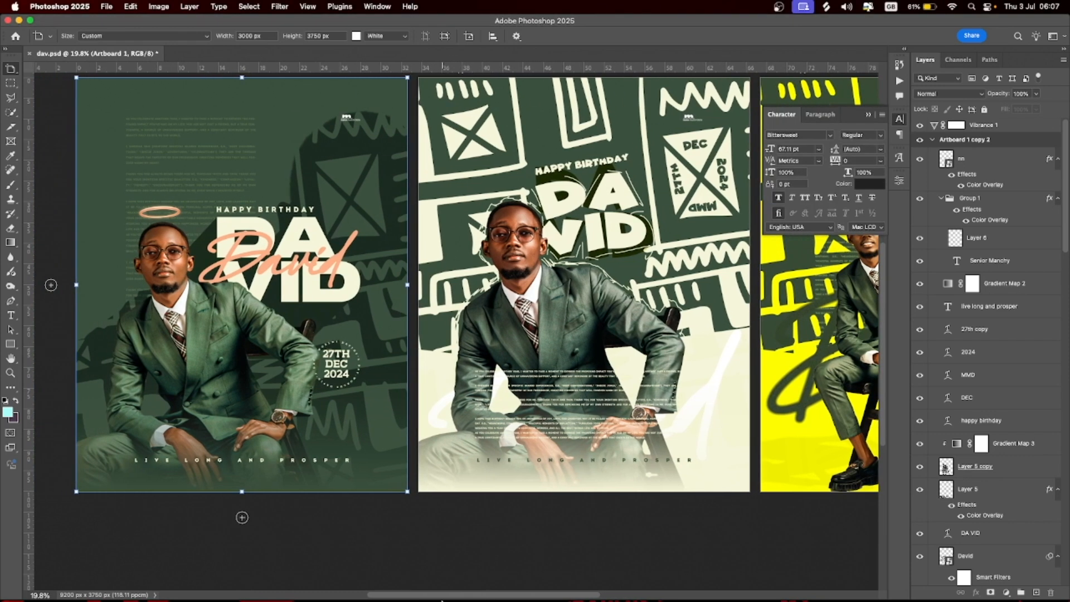
pyautogui.scroll(3, 560, 435)
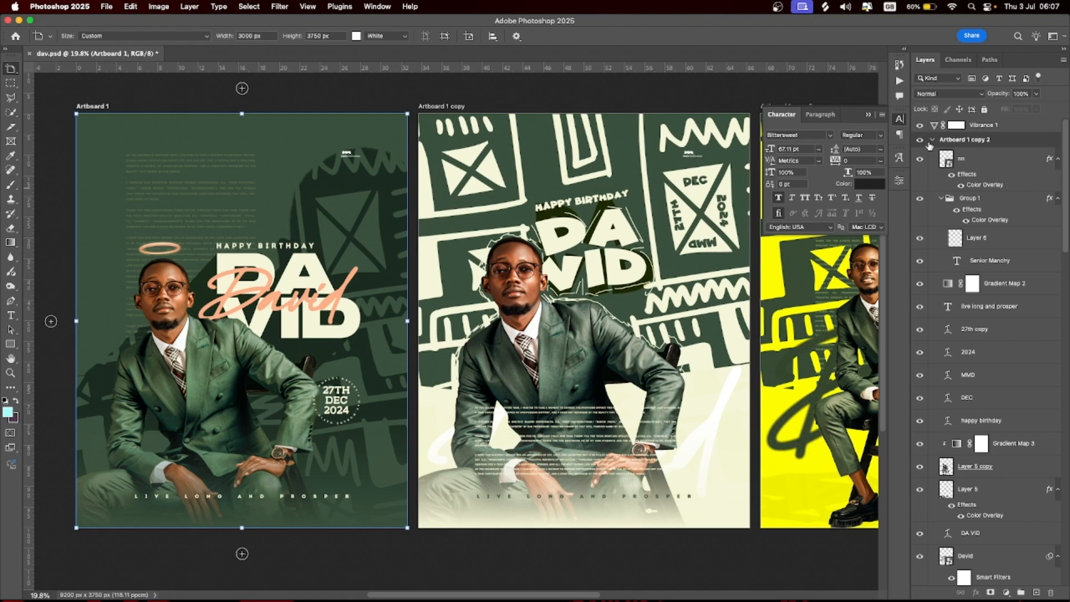
pyautogui.moveTo(920, 144); pyautogui.dragTo(929, 591)
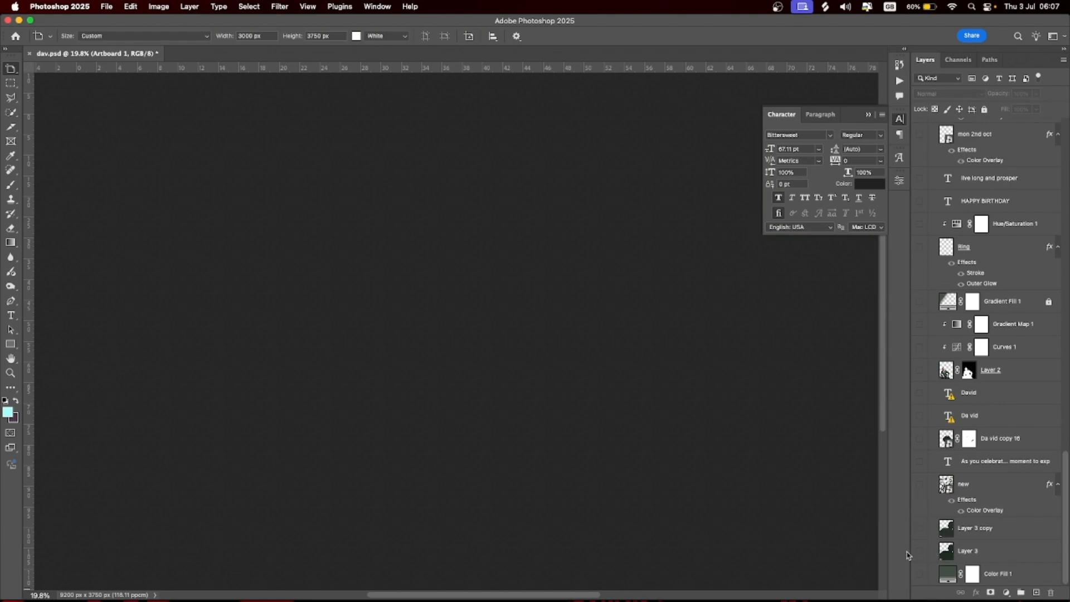
# Show only Artboard 1's Color Fill 1 background layer and centre the artboard in view
pyautogui.click(920, 574)
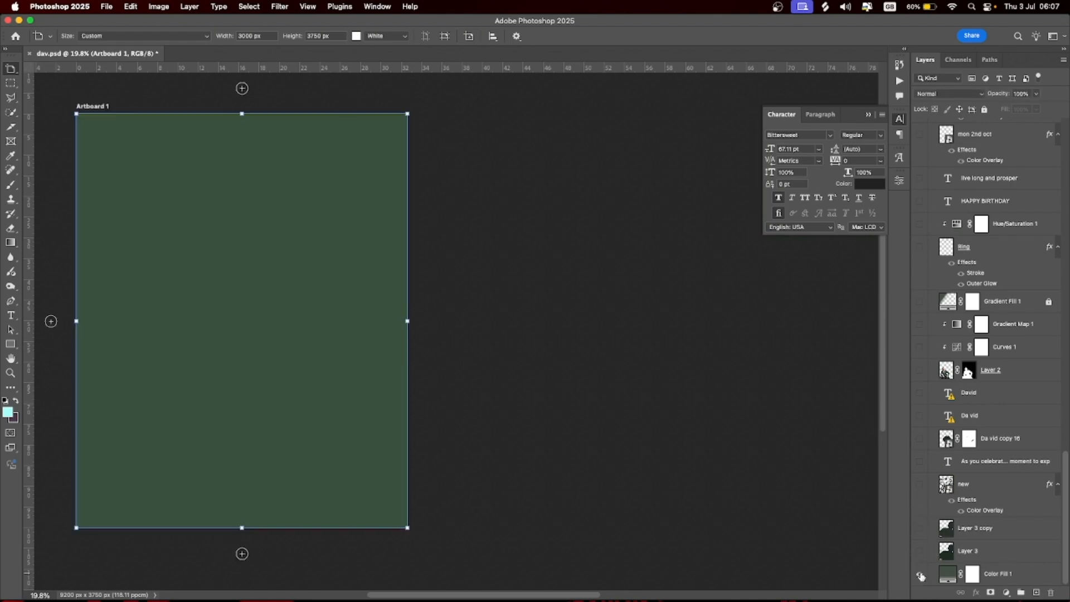
pyautogui.scroll(1, 403, 425)
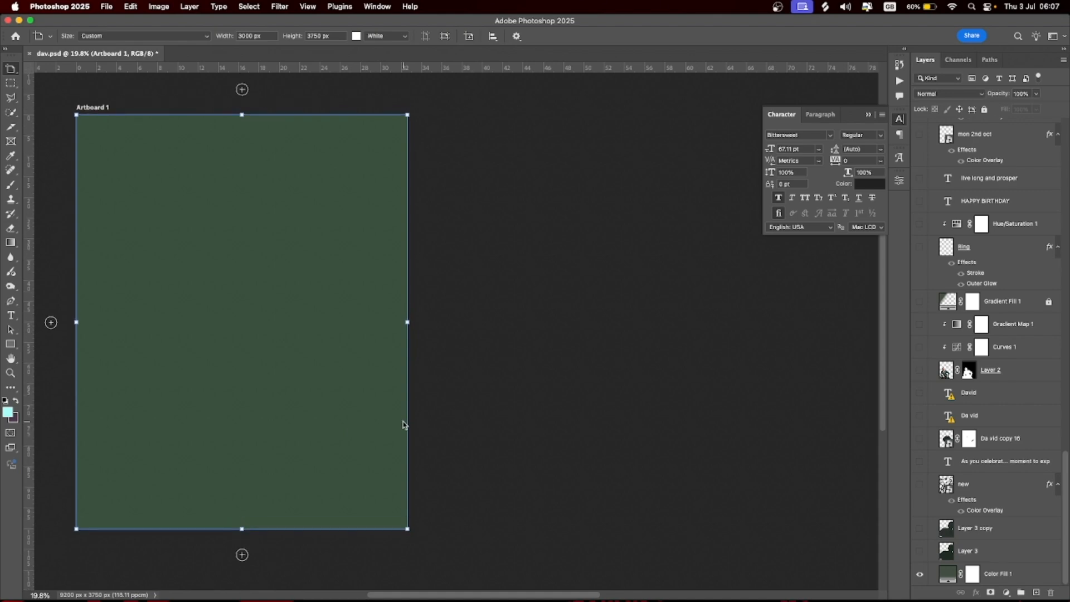
pyautogui.hscroll(1, 404, 424)
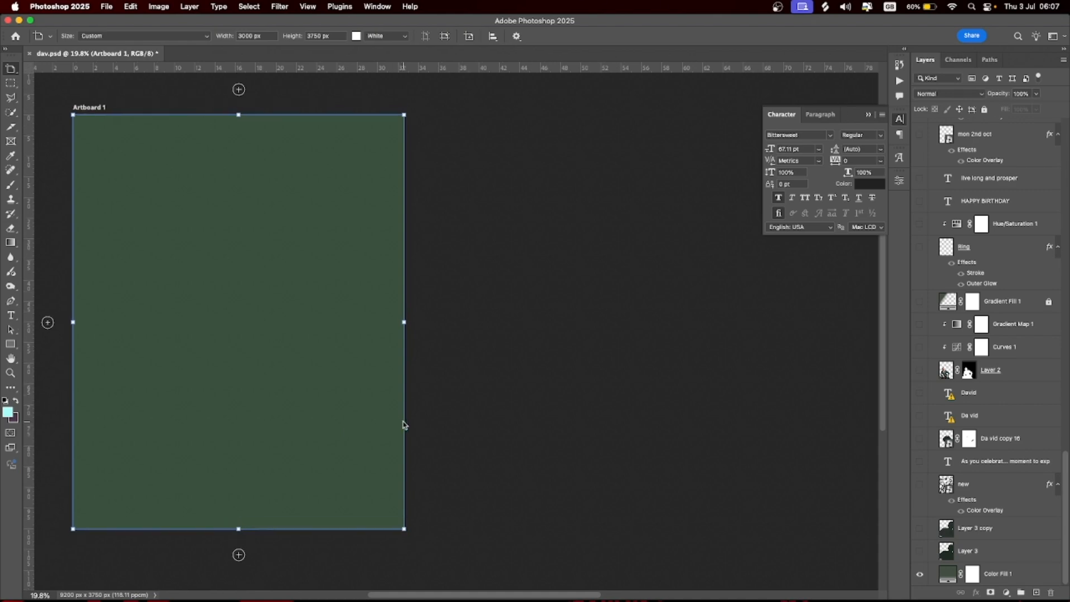
pyautogui.hscroll(-8, 404, 425)
pyautogui.hscroll(3, 405, 428)
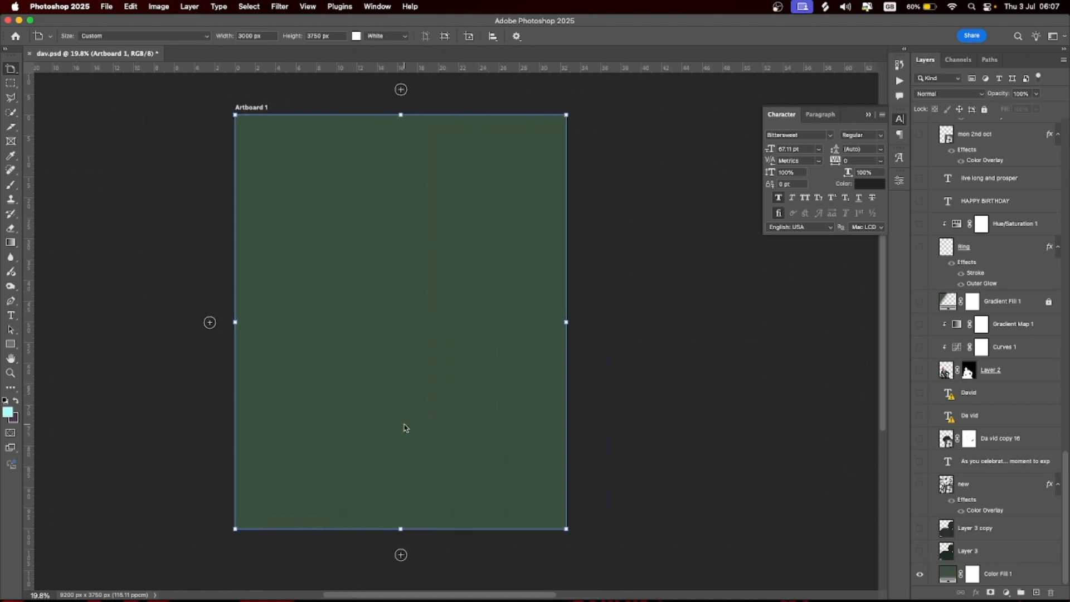
pyautogui.hscroll(-1, 405, 428)
pyautogui.hscroll(-1, 405, 428)
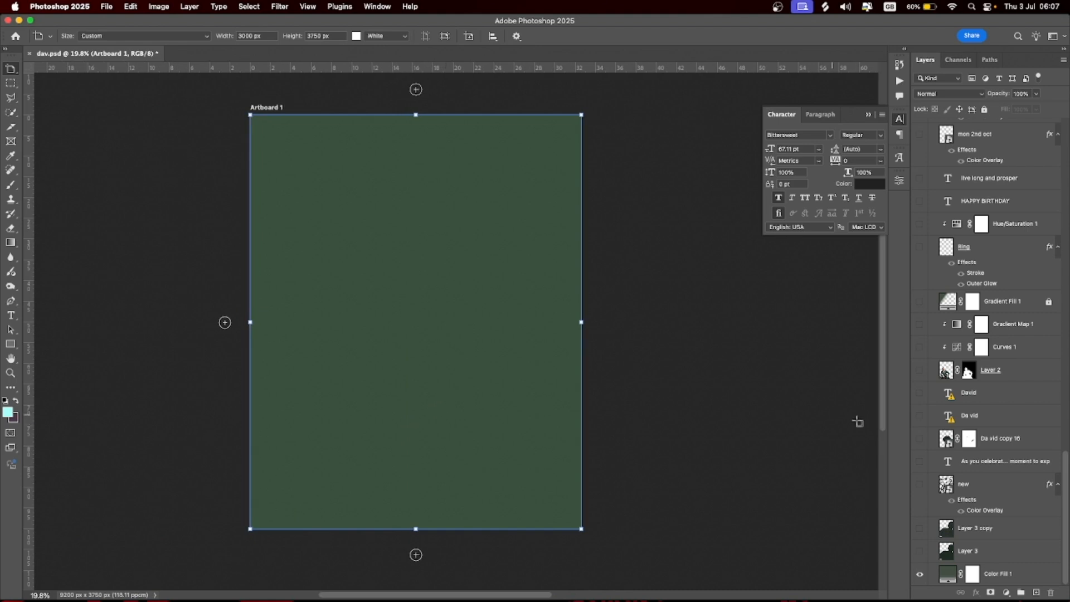
# Show the dark silhouette layers Layer 3 and Layer 3 copy, and leave Layer 3 copy selected
pyautogui.click(920, 555)
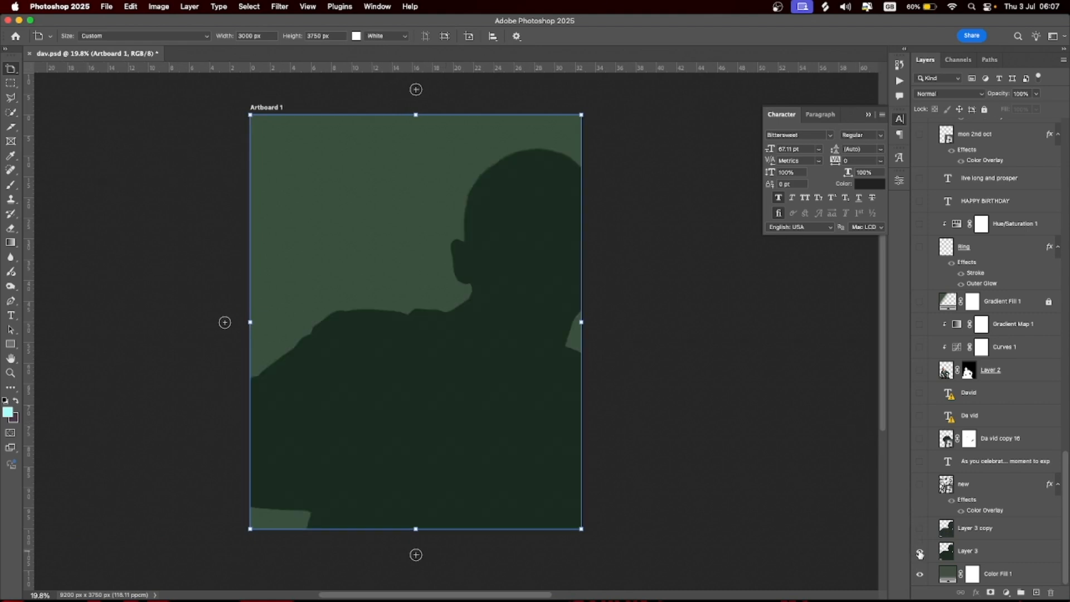
pyautogui.press('v')
pyautogui.click(528, 279)
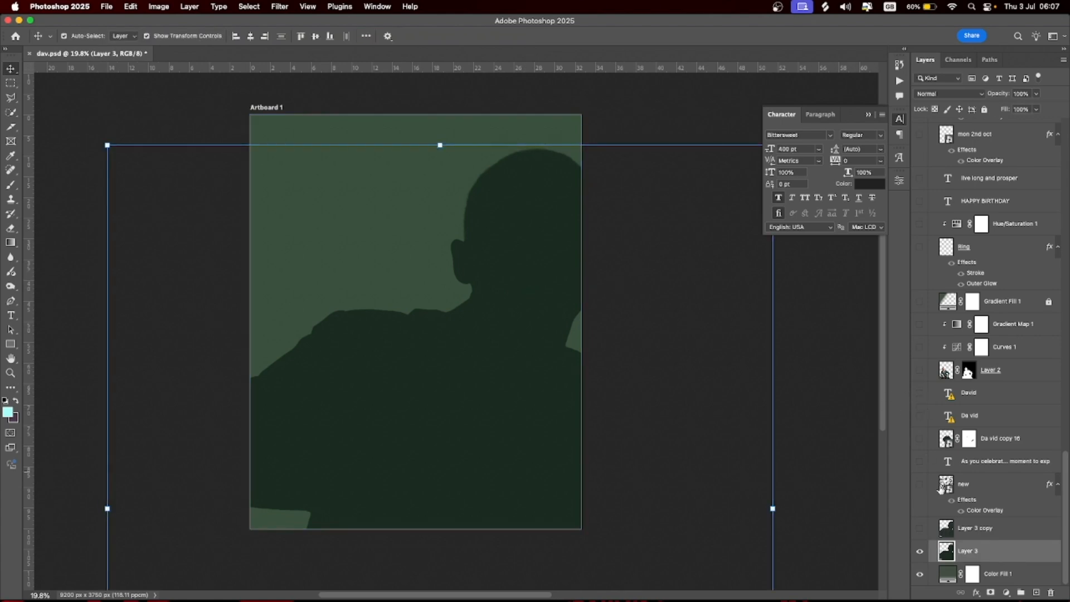
pyautogui.click(998, 531)
pyautogui.click(922, 530)
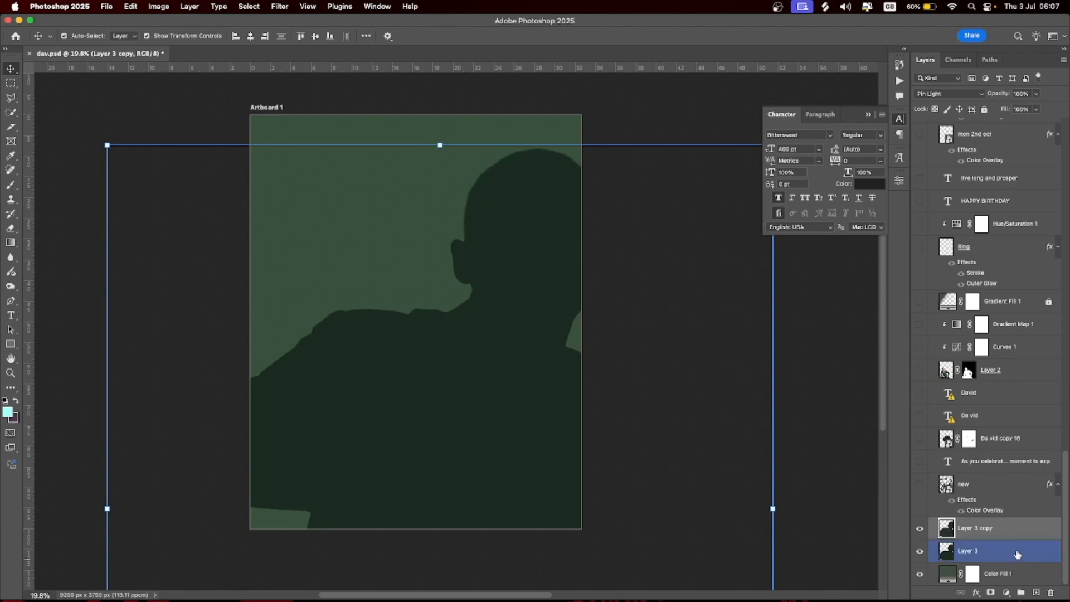
pyautogui.click(1014, 551)
pyautogui.click(1013, 529)
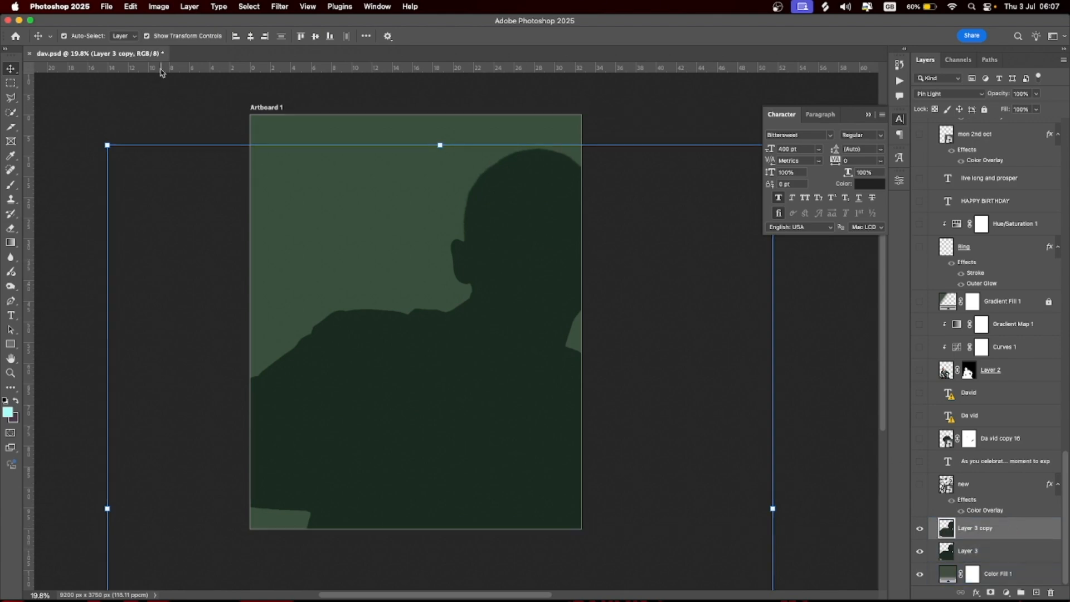
pyautogui.click(278, 6)
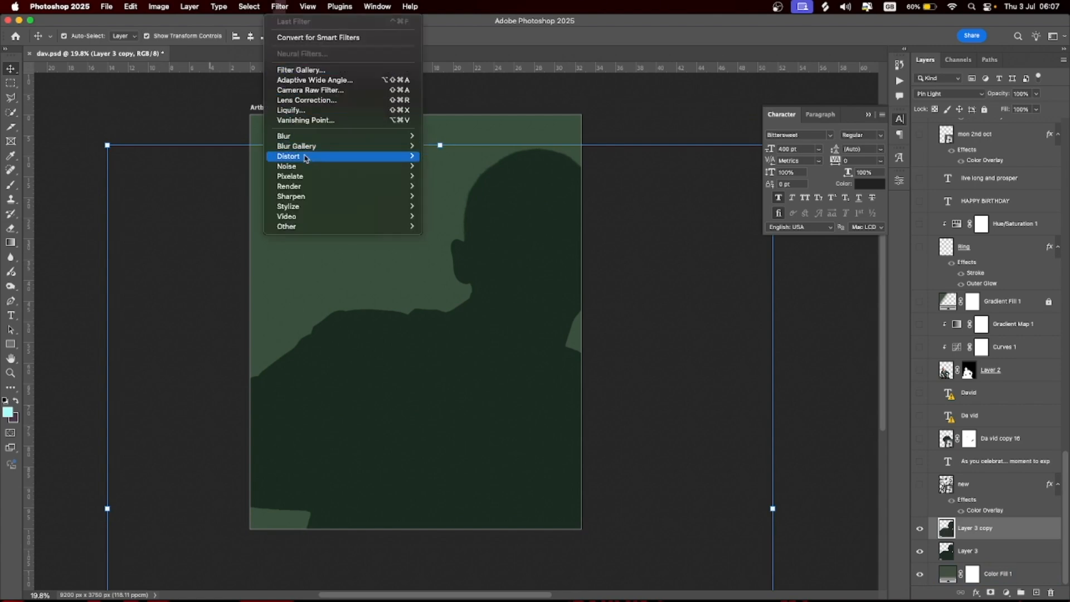
pyautogui.moveTo(313, 166)
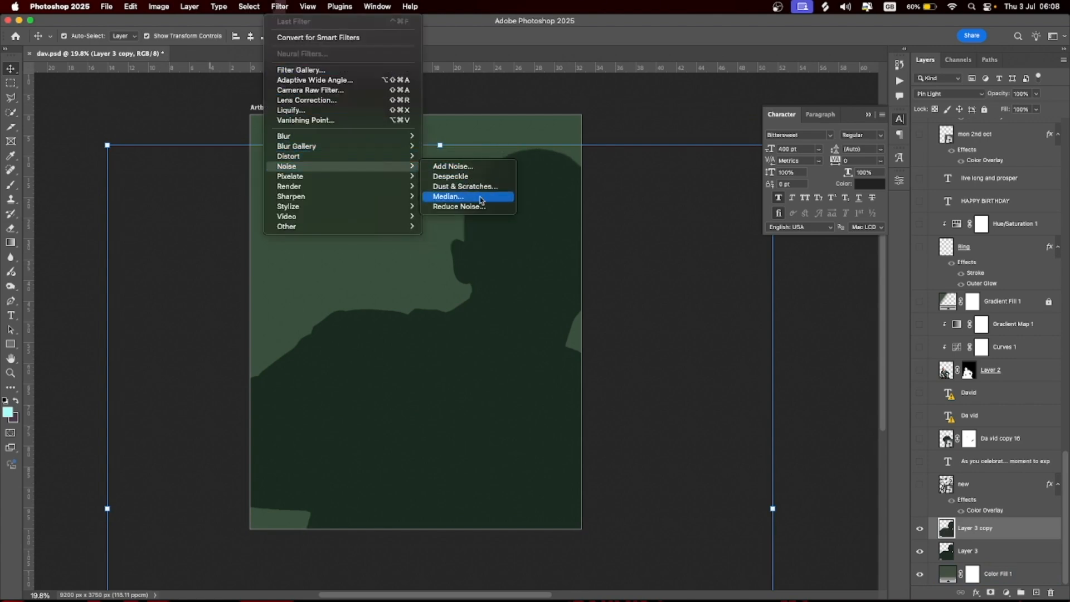
pyautogui.click(614, 116)
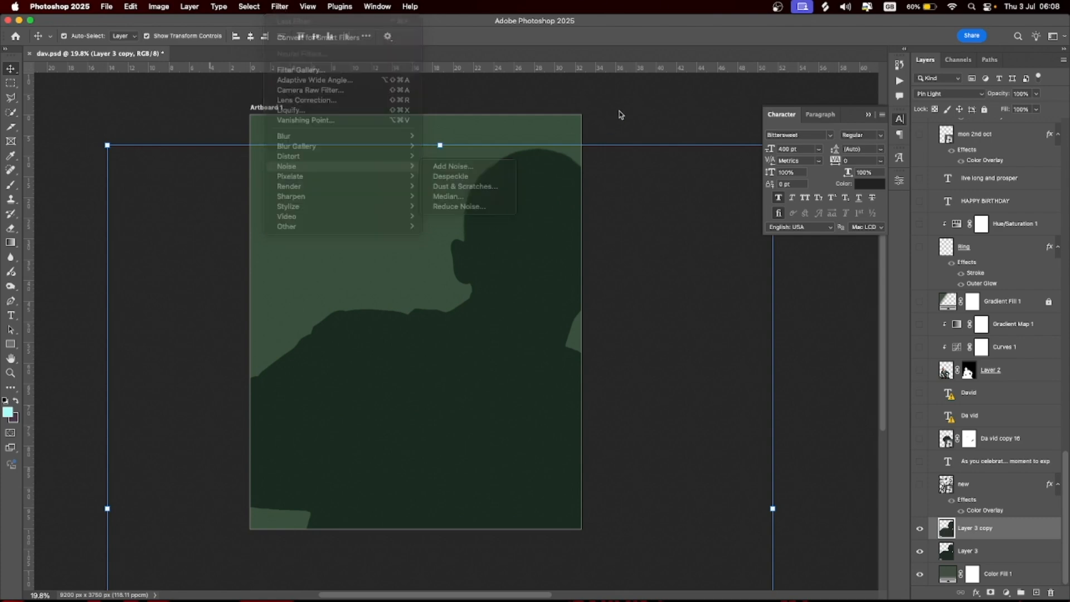
pyautogui.click(579, 130)
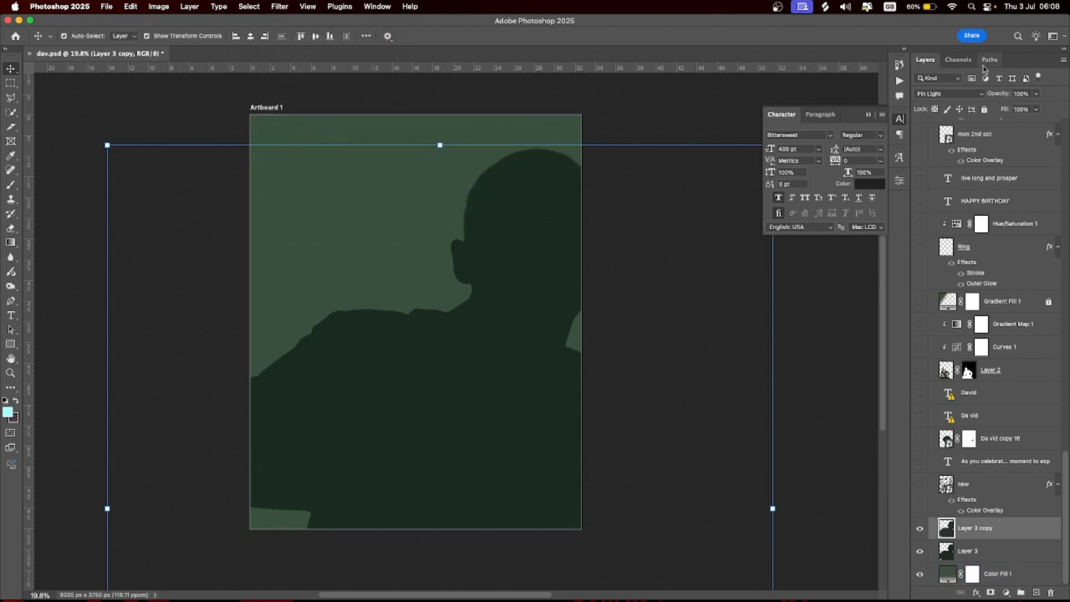
# Switch Layer 3 copy's blend mode to Normal for comparison and set it back to Pin Light
pyautogui.click(970, 97)
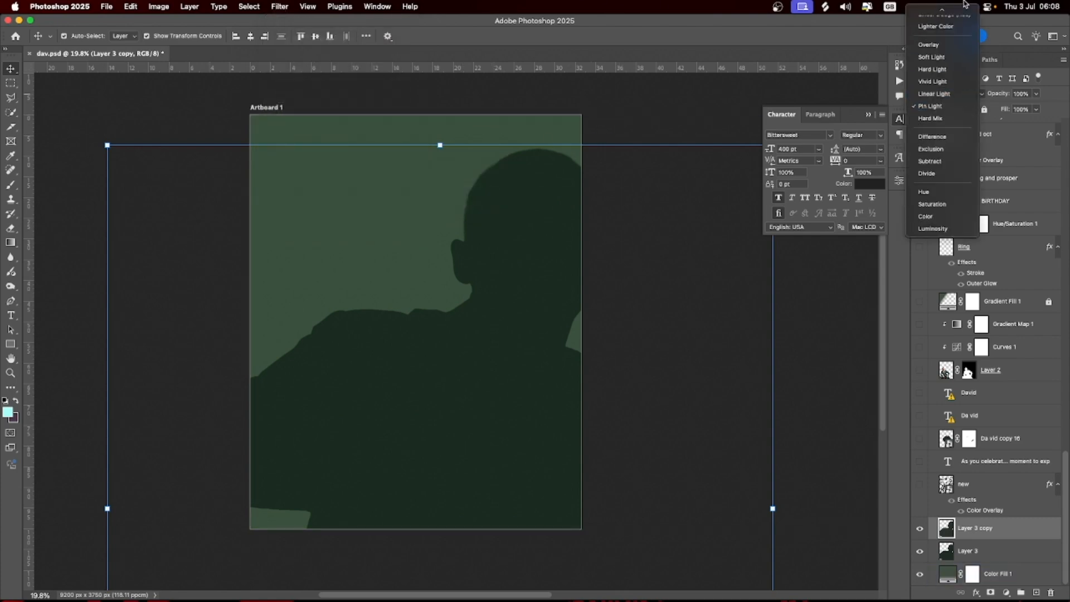
pyautogui.click(936, 15)
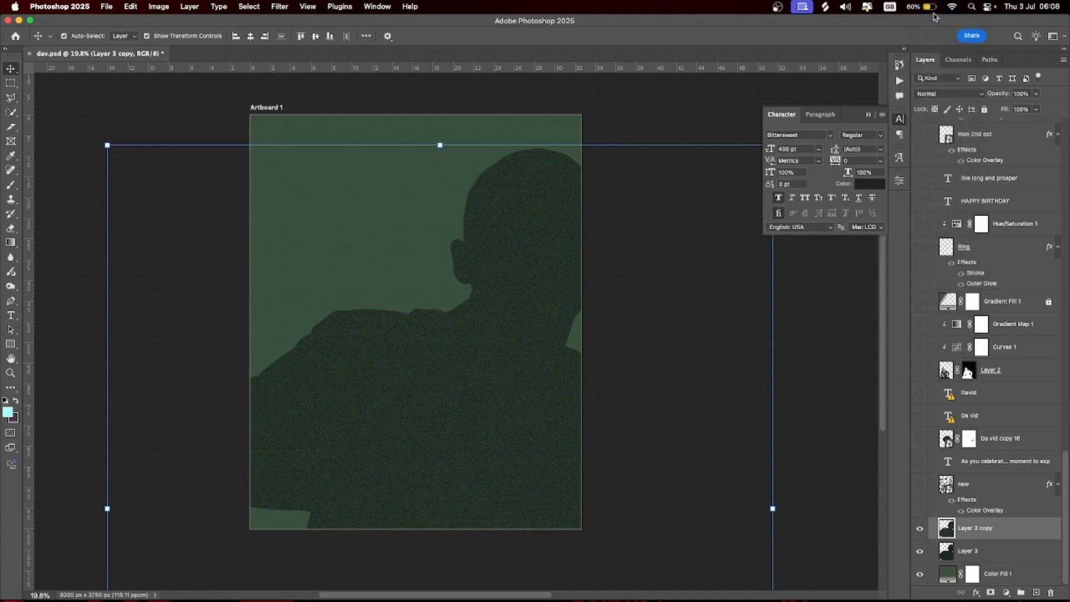
pyautogui.click(952, 98)
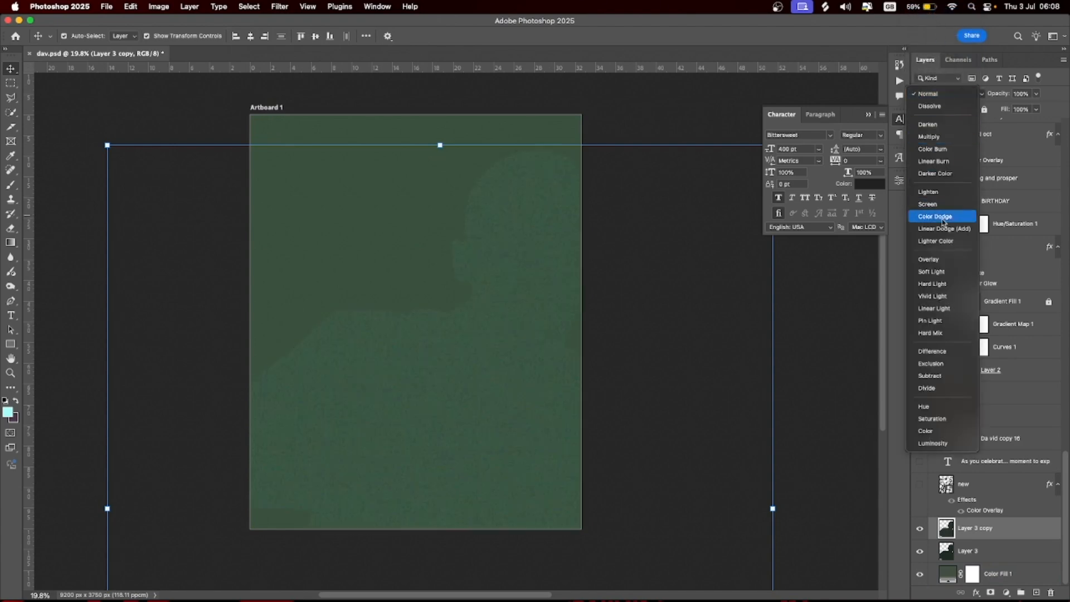
pyautogui.click(930, 321)
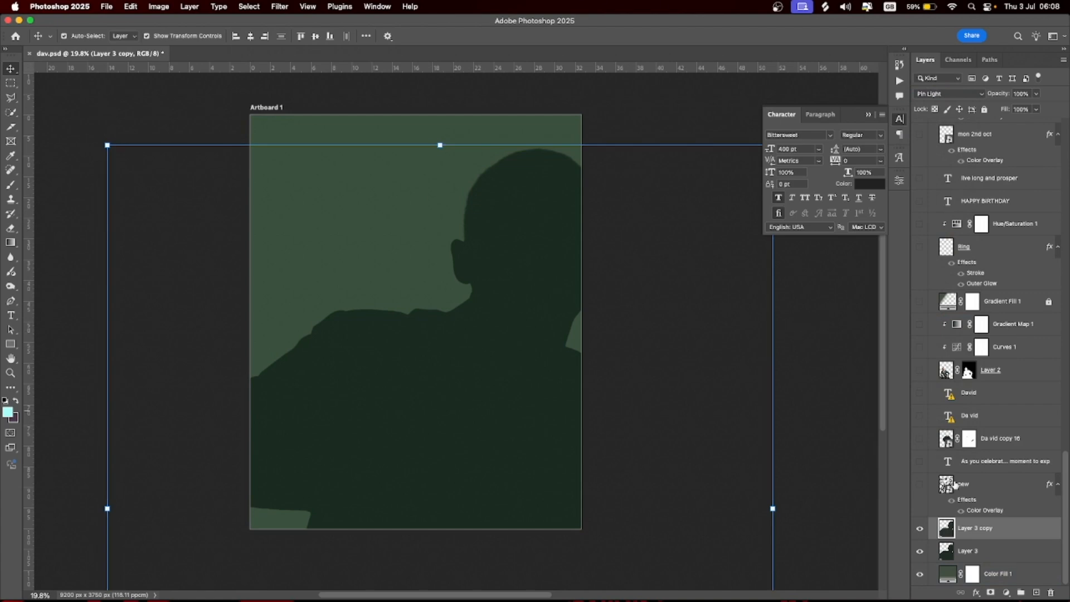
# Show the pattern layer "new" and compare it with its Color Overlay effect off and on, leaving the effect on
pyautogui.click(920, 484)
pyautogui.click(976, 491)
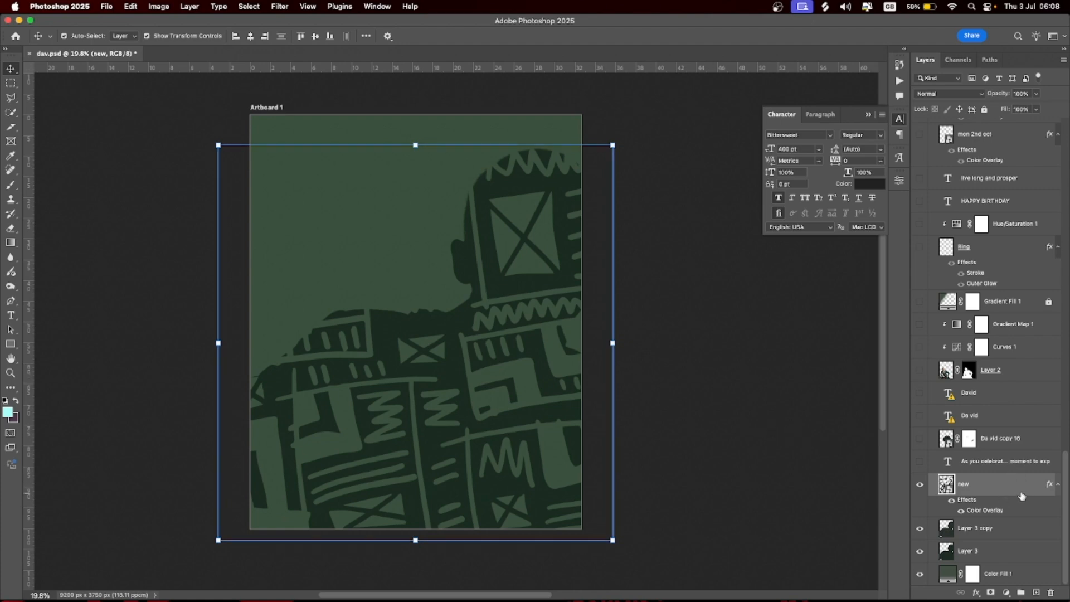
pyautogui.click(961, 512)
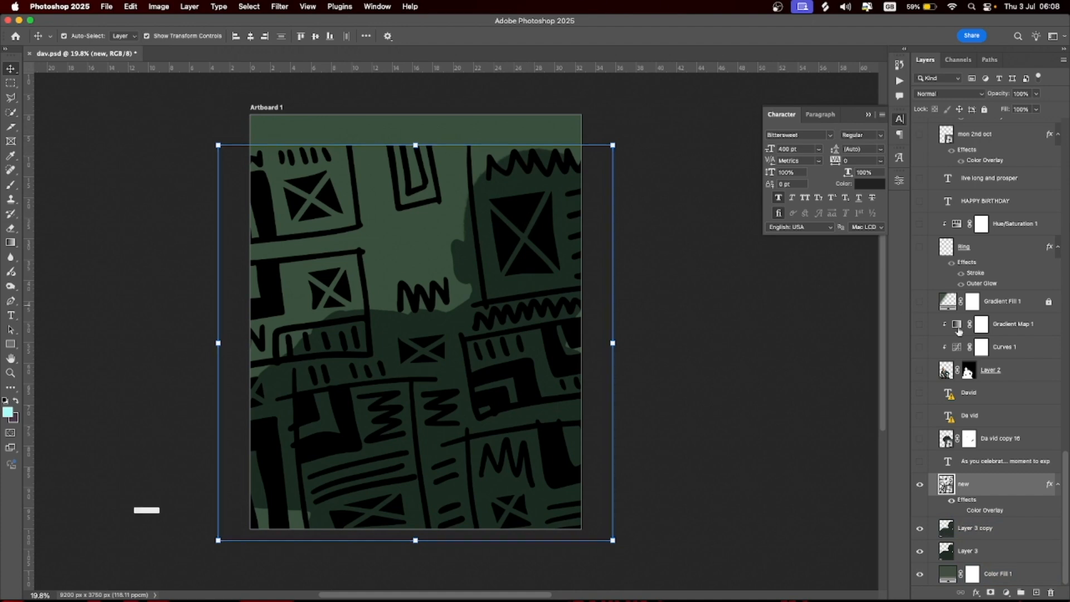
pyautogui.click(962, 510)
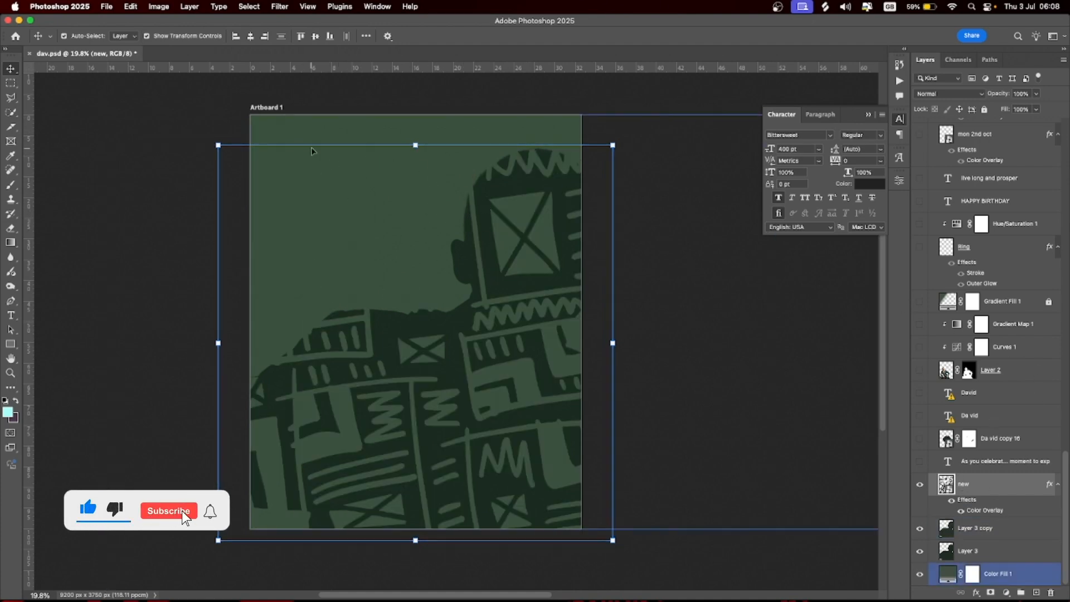
pyautogui.click(260, 382)
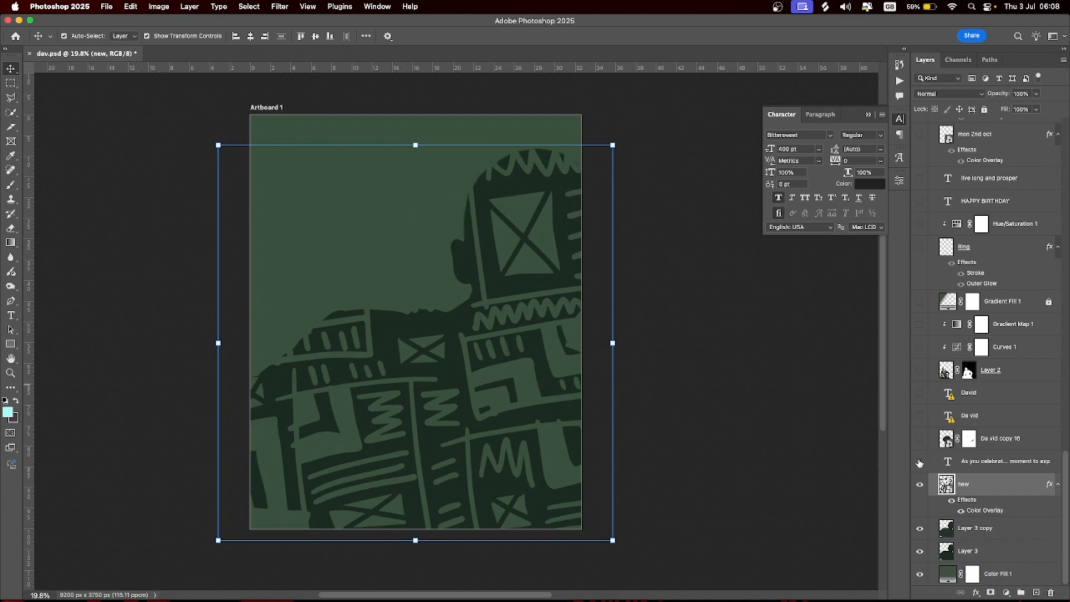
# Show the faint paragraph text, the title's dark shadow, the cream block-letter title and the peach script title, selecting each title in turn
pyautogui.click(920, 462)
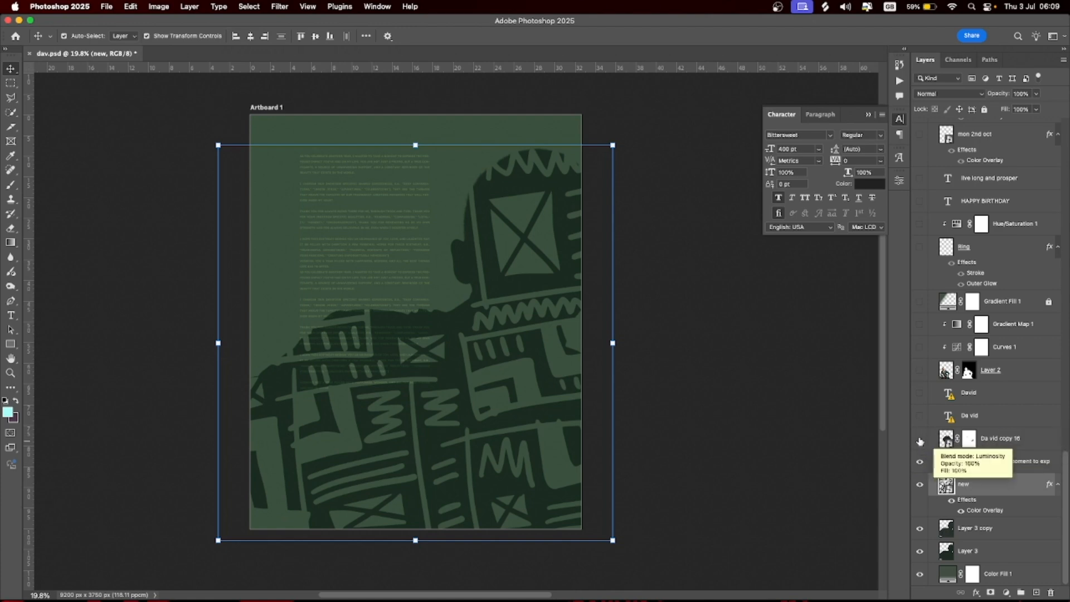
pyautogui.click(921, 440)
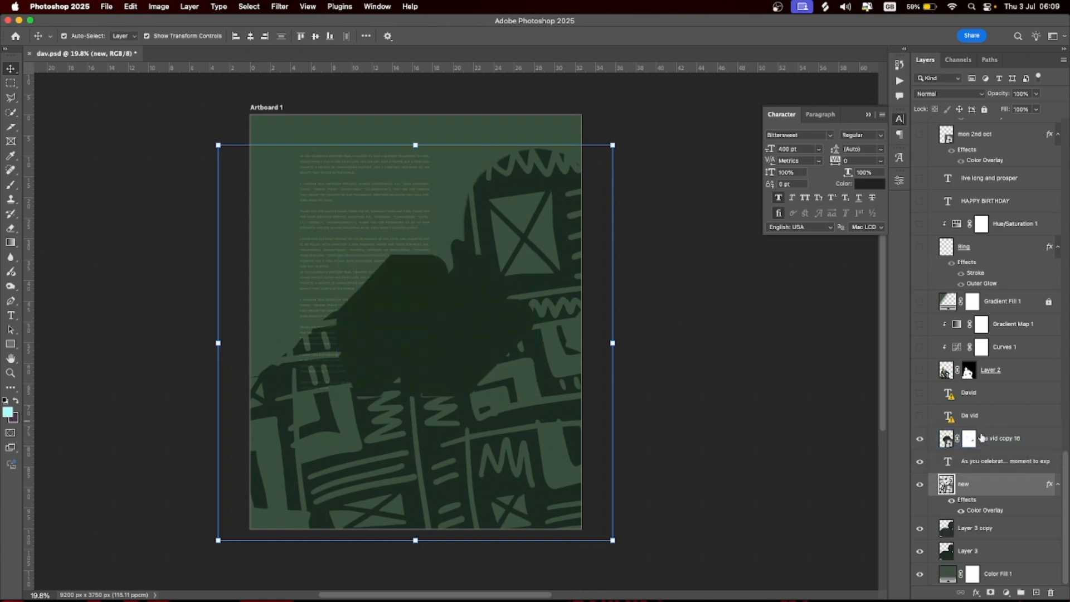
pyautogui.click(920, 418)
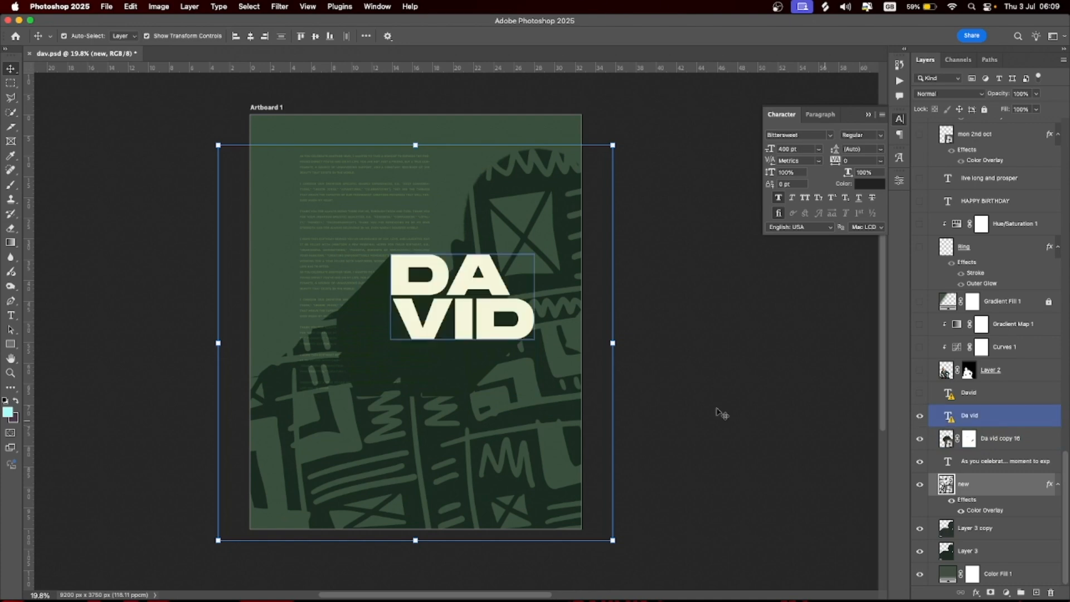
pyautogui.click(513, 328)
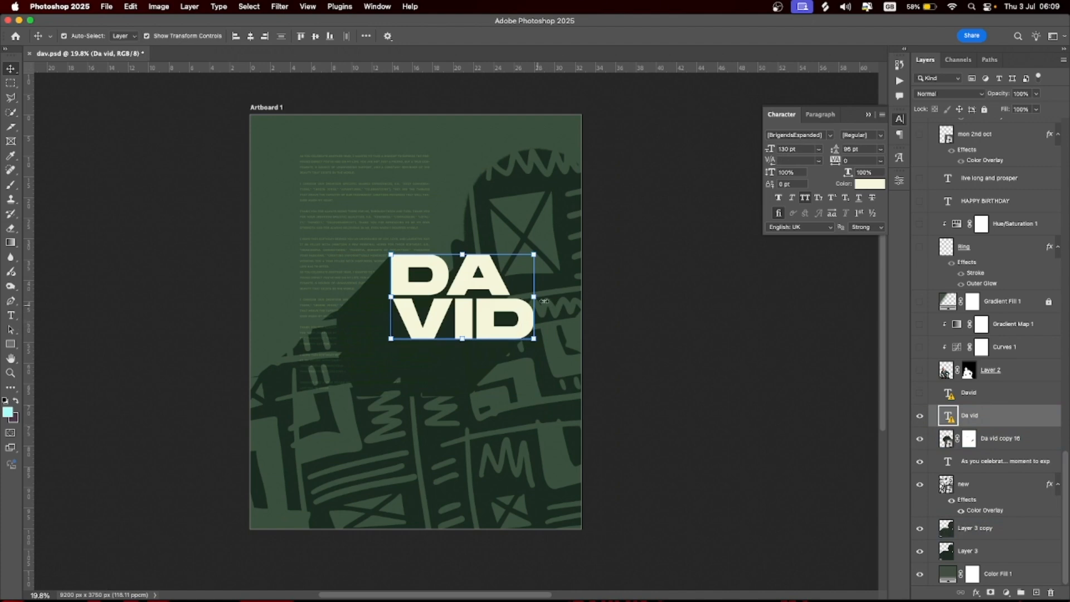
pyautogui.click(919, 395)
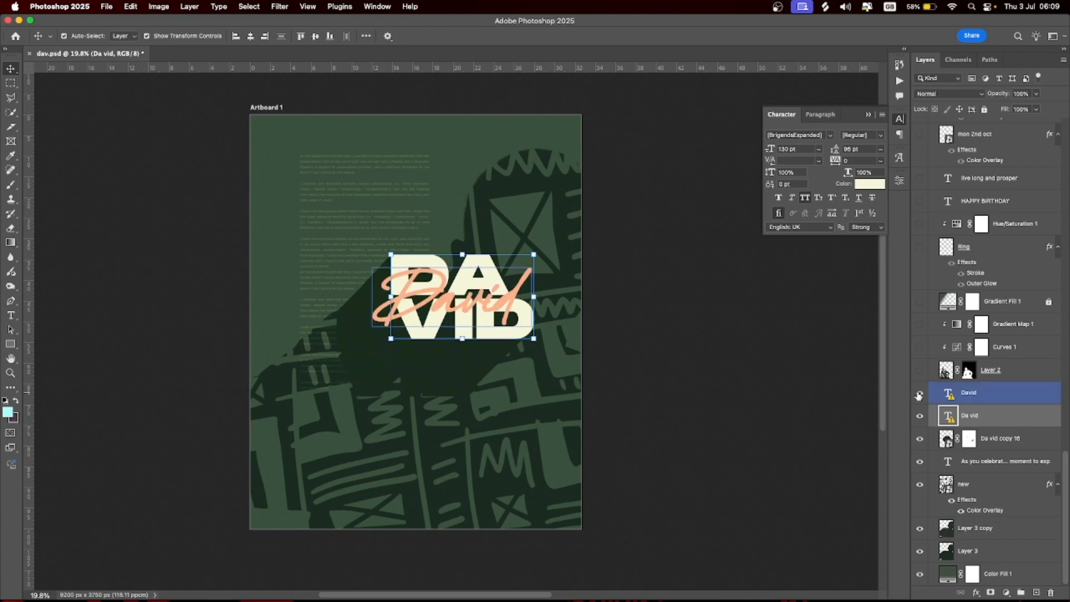
pyautogui.click(505, 303)
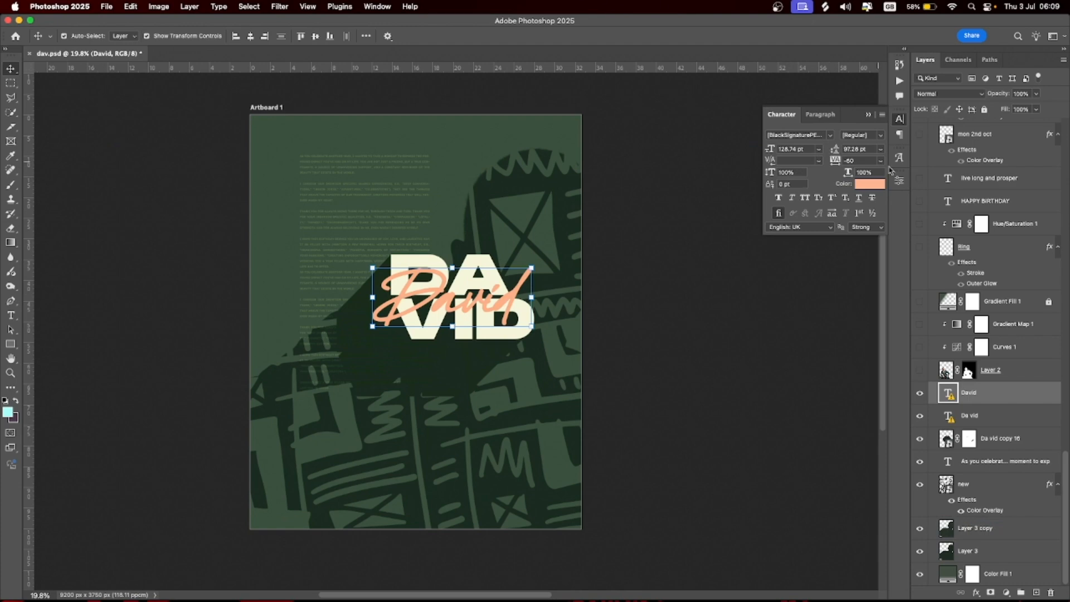
# Show the seated man's photo with its Curves 1 and Gradient Map 1 adjustments, and open the gradient map's settings
pyautogui.click(920, 372)
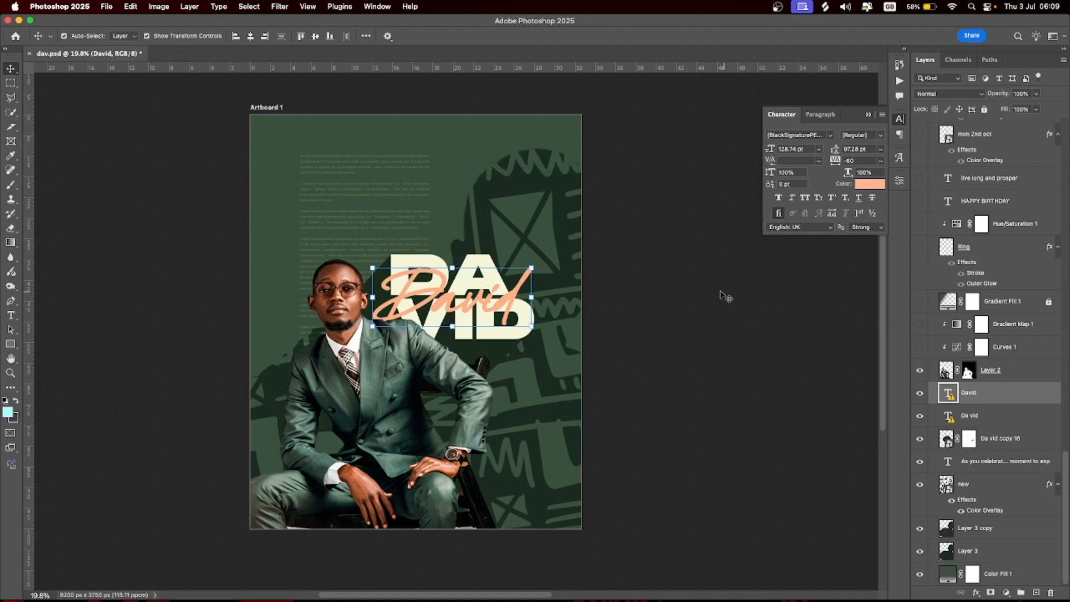
pyautogui.click(920, 351)
pyautogui.click(920, 325)
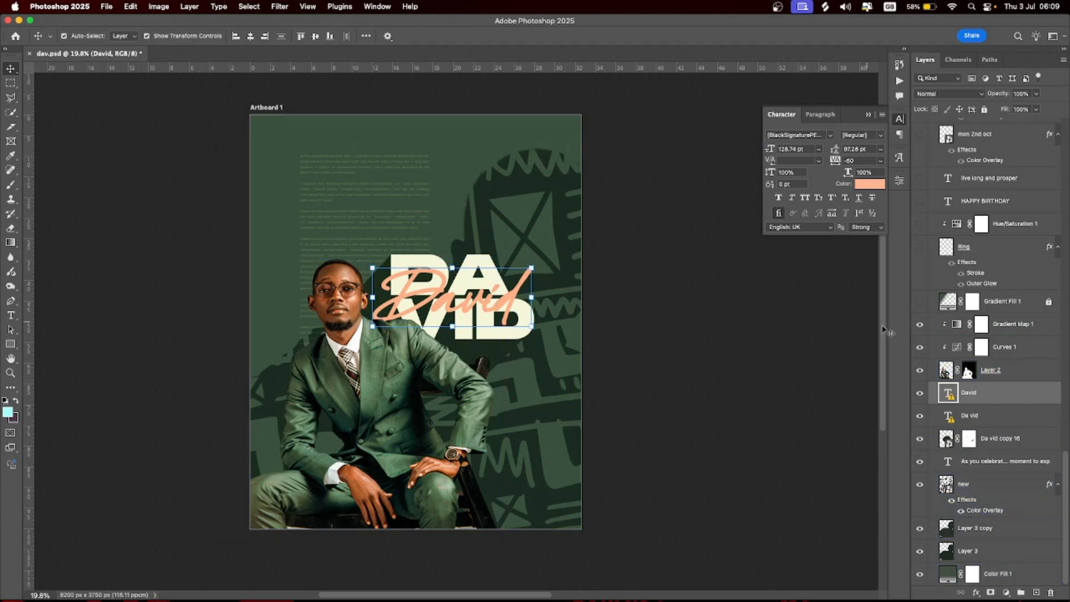
pyautogui.doubleClick(957, 328)
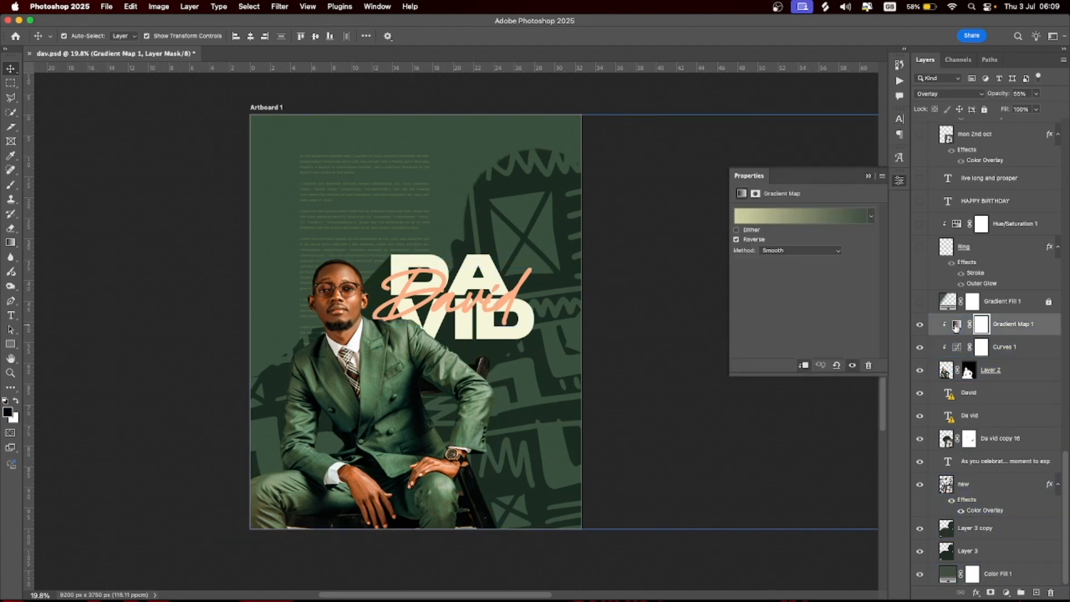
# Inspect Gradient Map 1's green-to-cream gradient and compare the map with Reverse off and on, leaving Reverse on
pyautogui.click(745, 219)
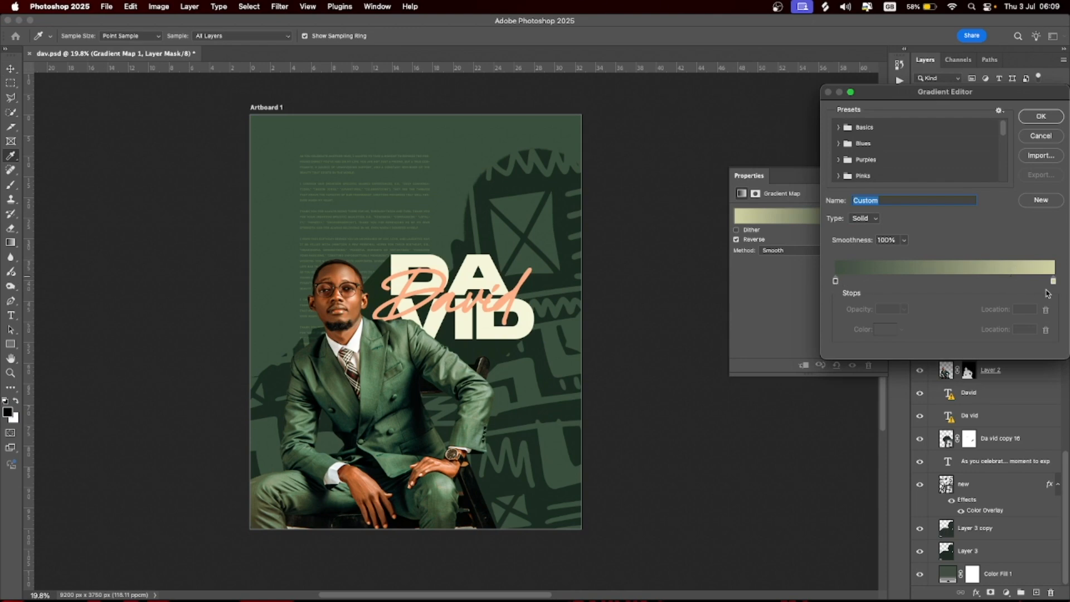
pyautogui.click(1041, 116)
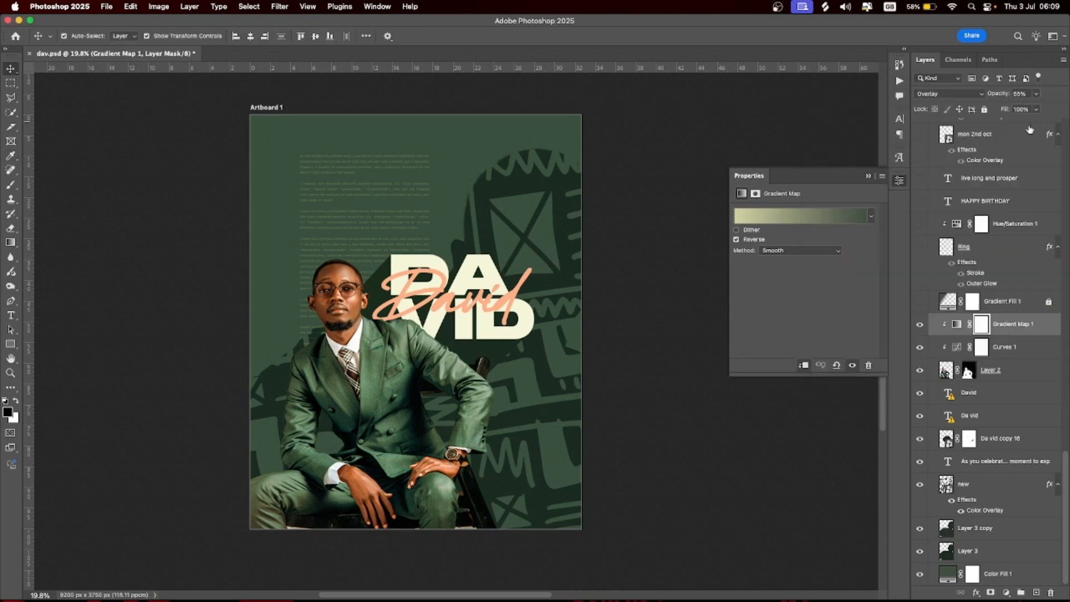
pyautogui.click(737, 240)
pyautogui.click(738, 241)
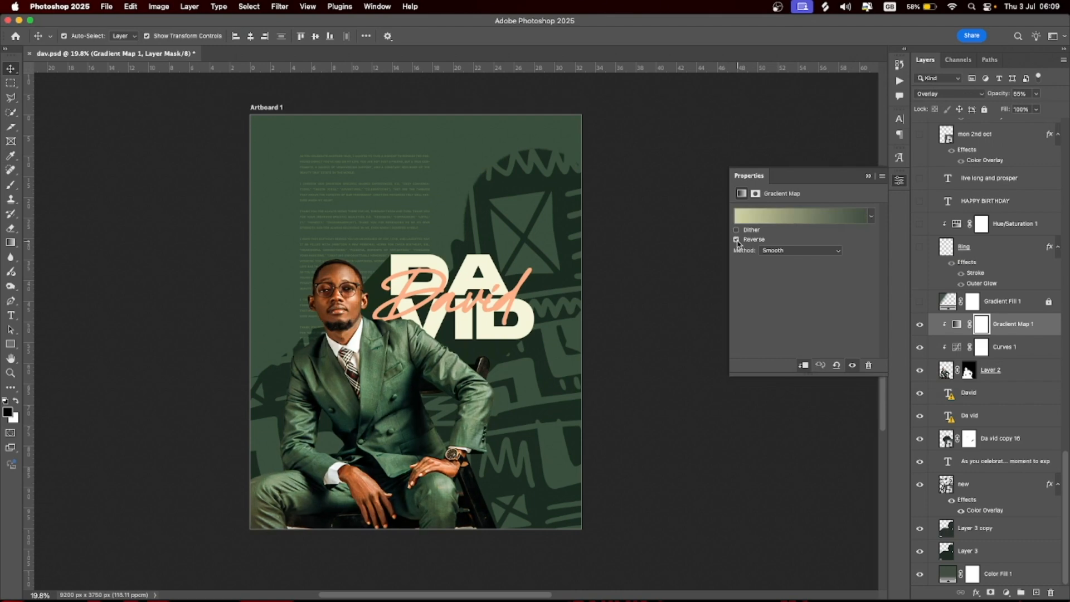
pyautogui.click(566, 265)
pyautogui.click(477, 262)
# Show the Gradient Fill 1 layer that fades the poster's lower edge into green, and unlock it
pyautogui.click(921, 301)
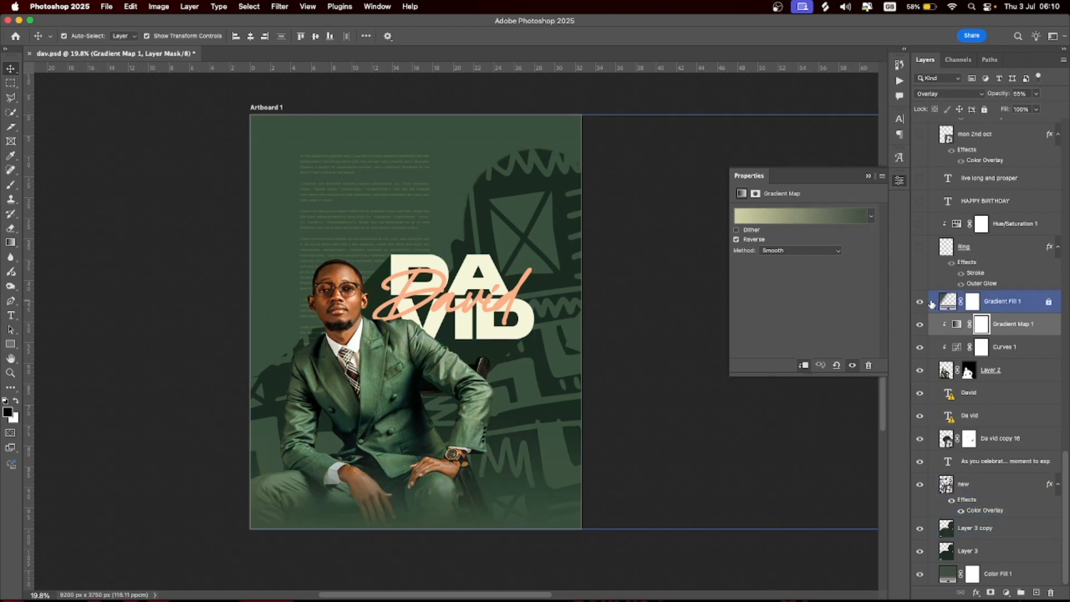
pyautogui.click(540, 416)
pyautogui.click(326, 483)
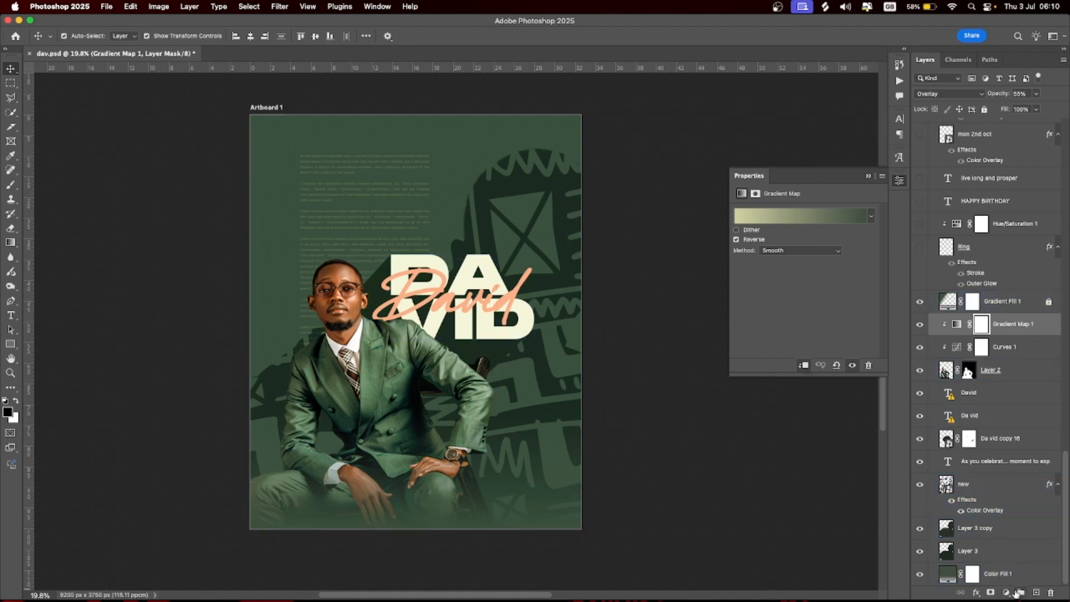
pyautogui.click(1007, 593)
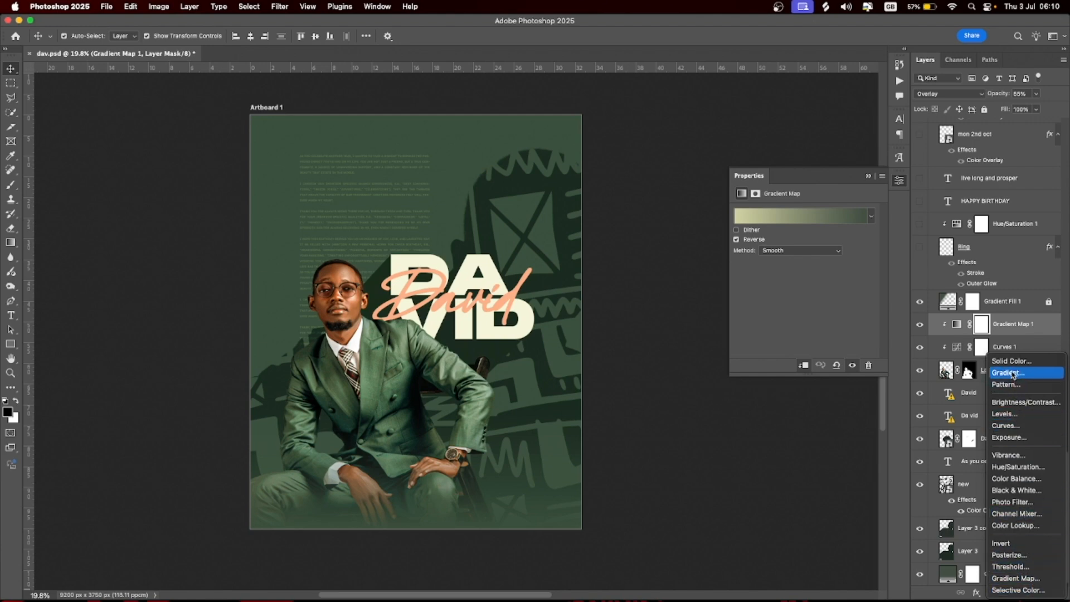
pyautogui.click(1040, 312)
pyautogui.click(1038, 303)
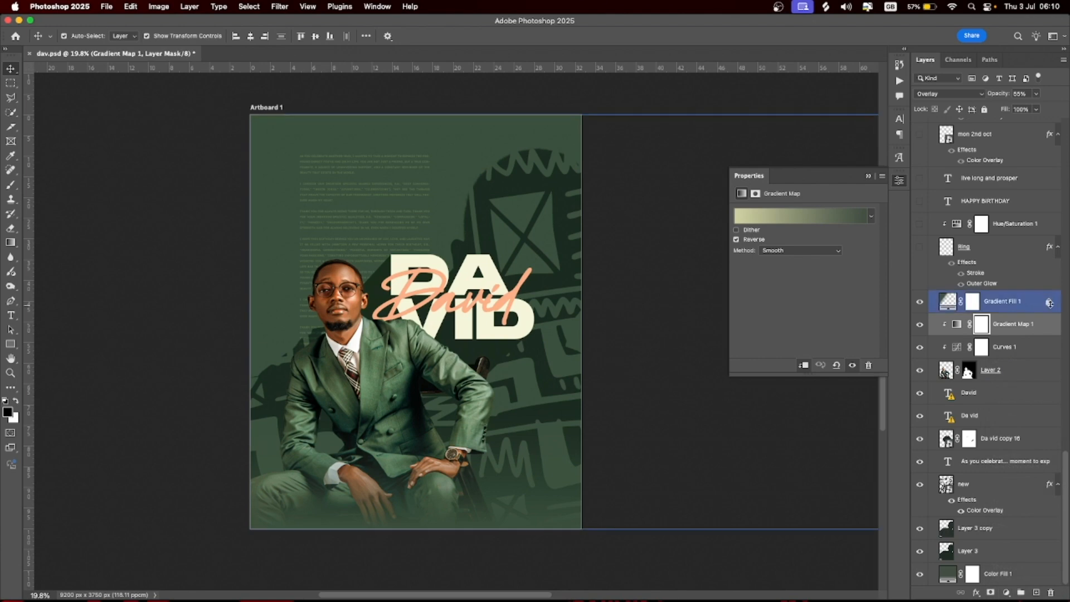
# Examine Gradient Fill 1's settings and its green-to-transparent colour stops, accepting them as they are
pyautogui.doubleClick(949, 302)
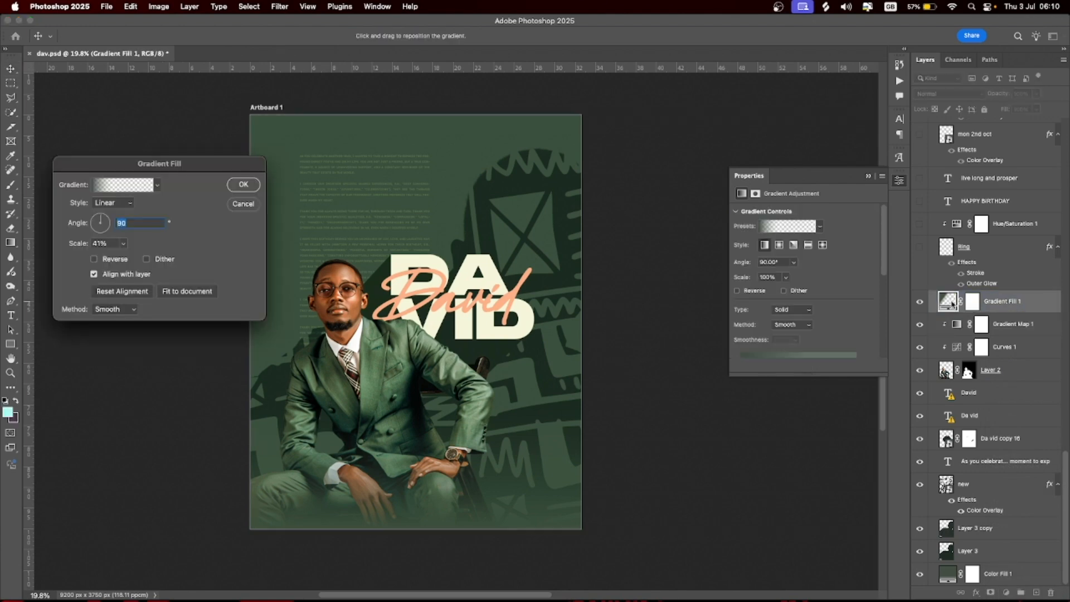
pyautogui.click(130, 191)
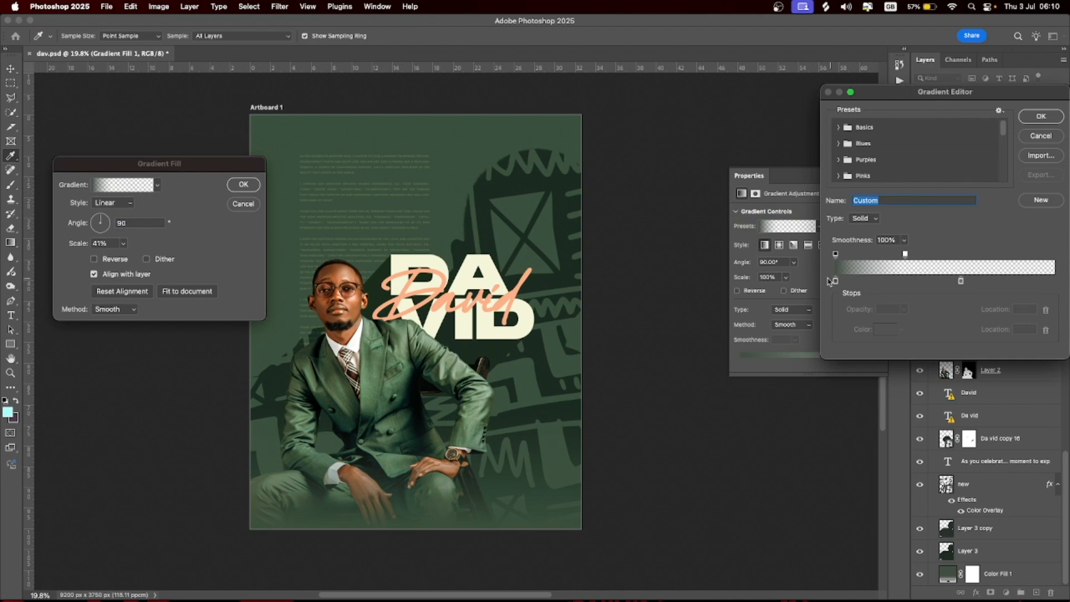
pyautogui.click(1049, 121)
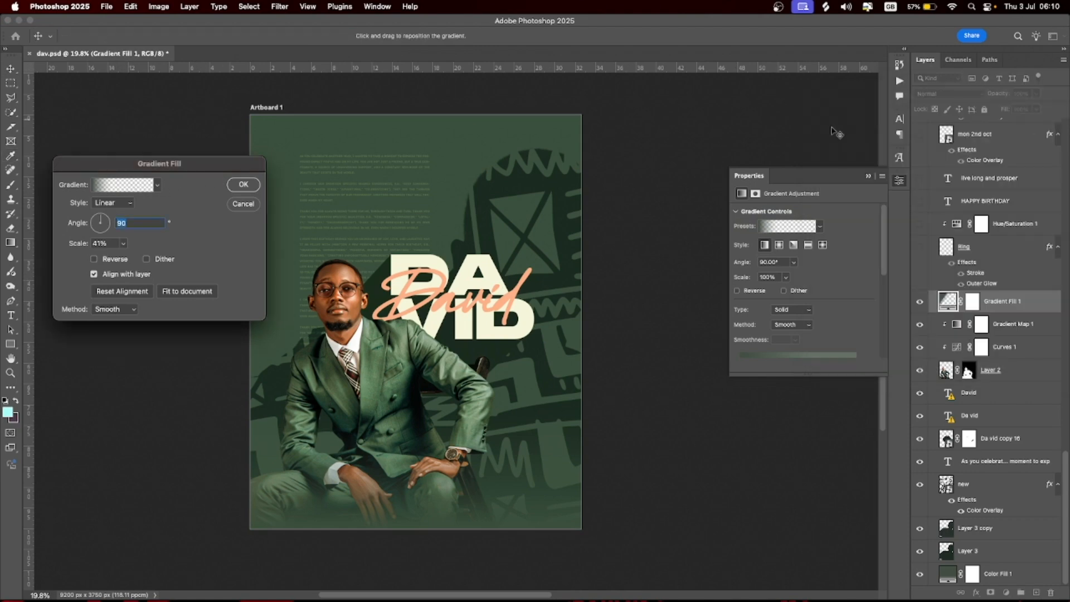
pyautogui.click(243, 185)
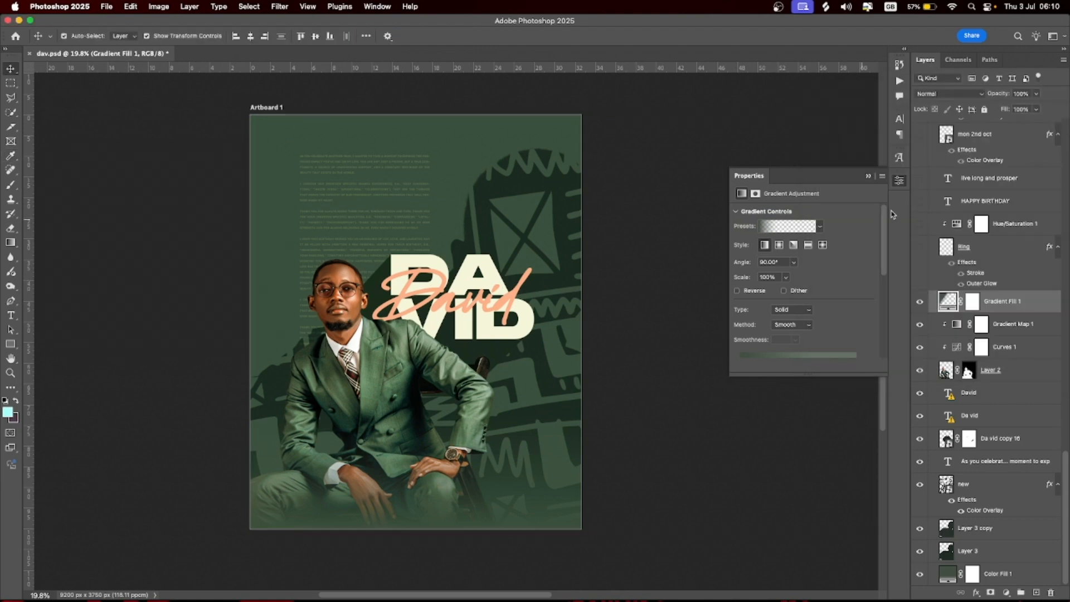
# Show the gold Ring halo above the man's head with its Stroke effect hidden, and review its Outer Glow settings
pyautogui.click(919, 249)
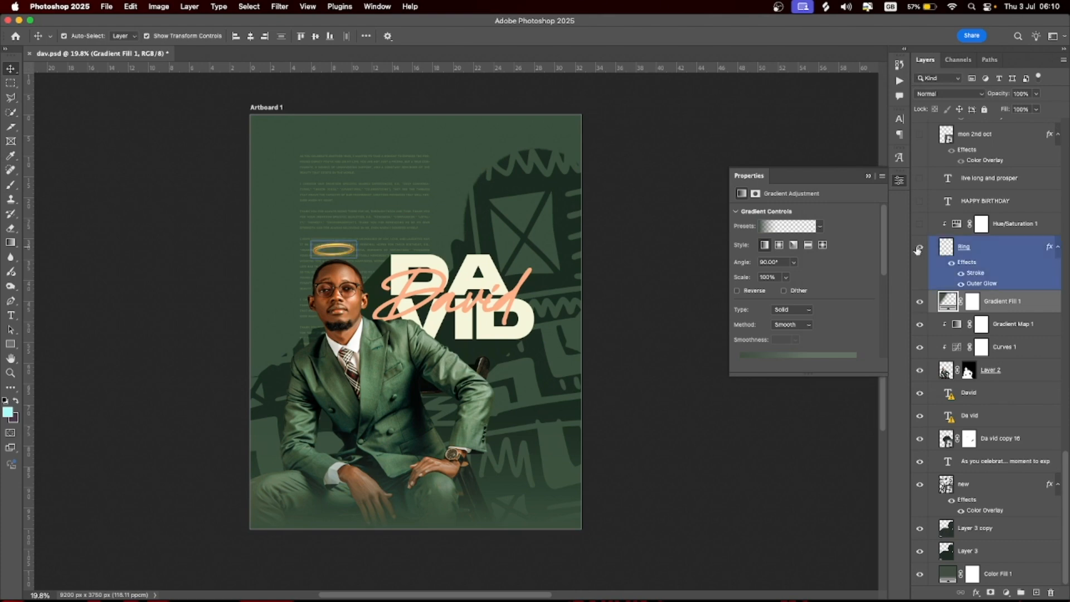
pyautogui.click(350, 250)
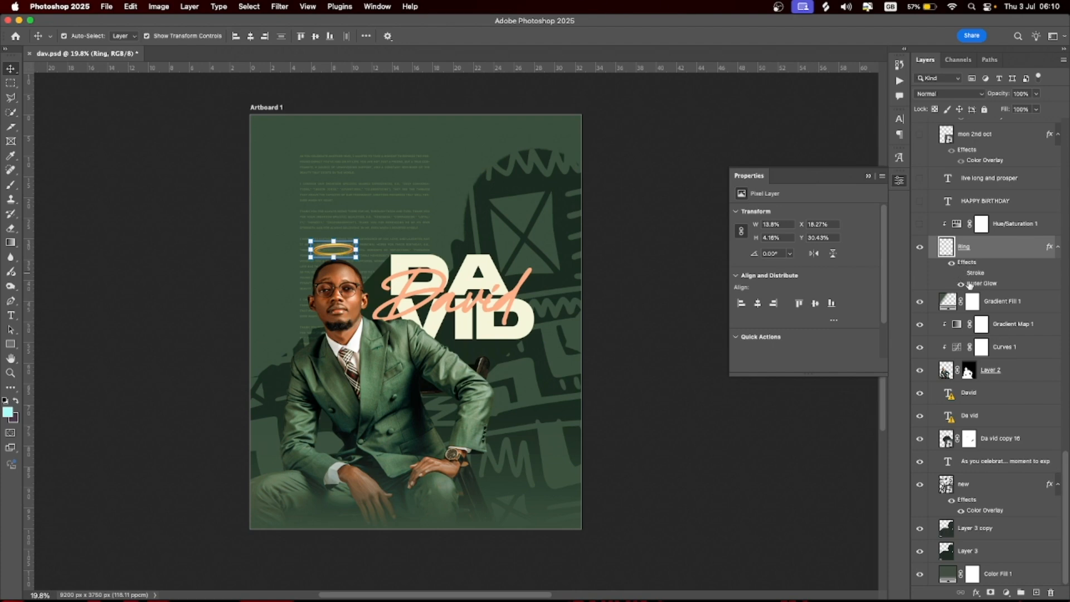
pyautogui.doubleClick(1019, 252)
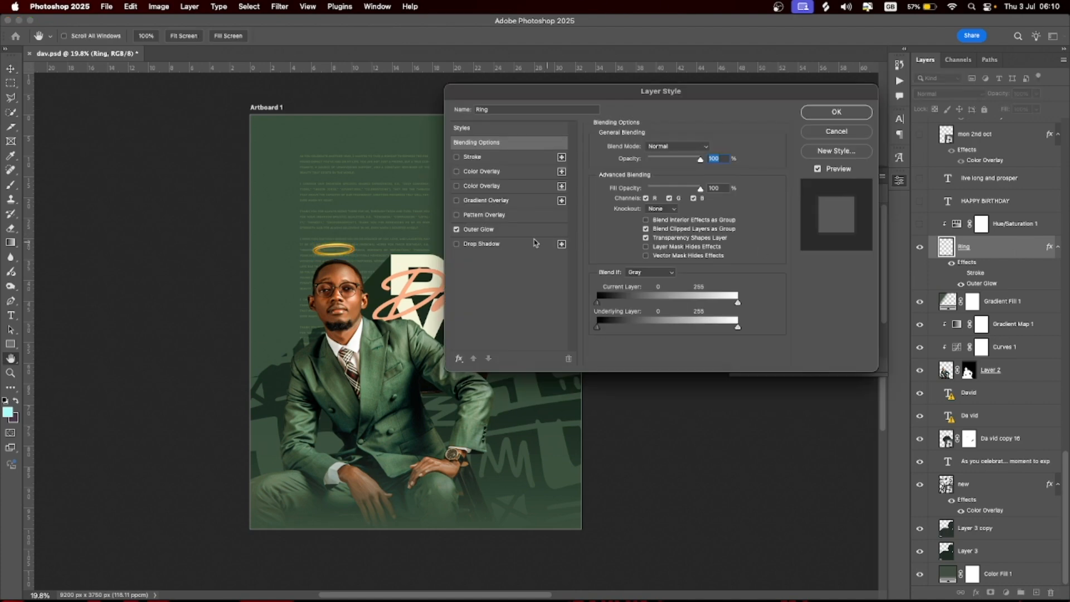
pyautogui.click(491, 229)
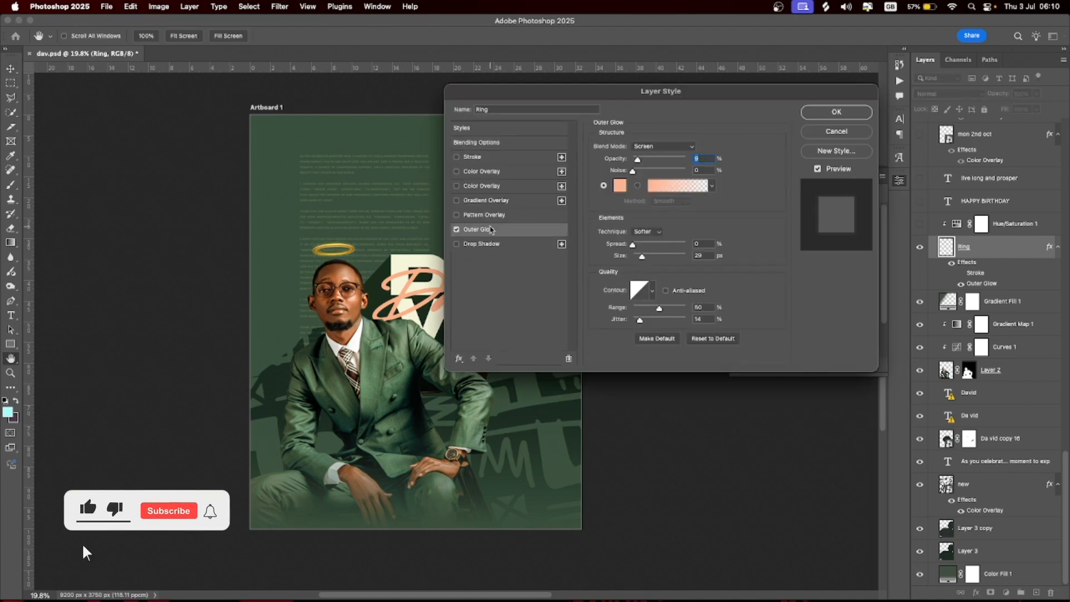
pyautogui.click(837, 112)
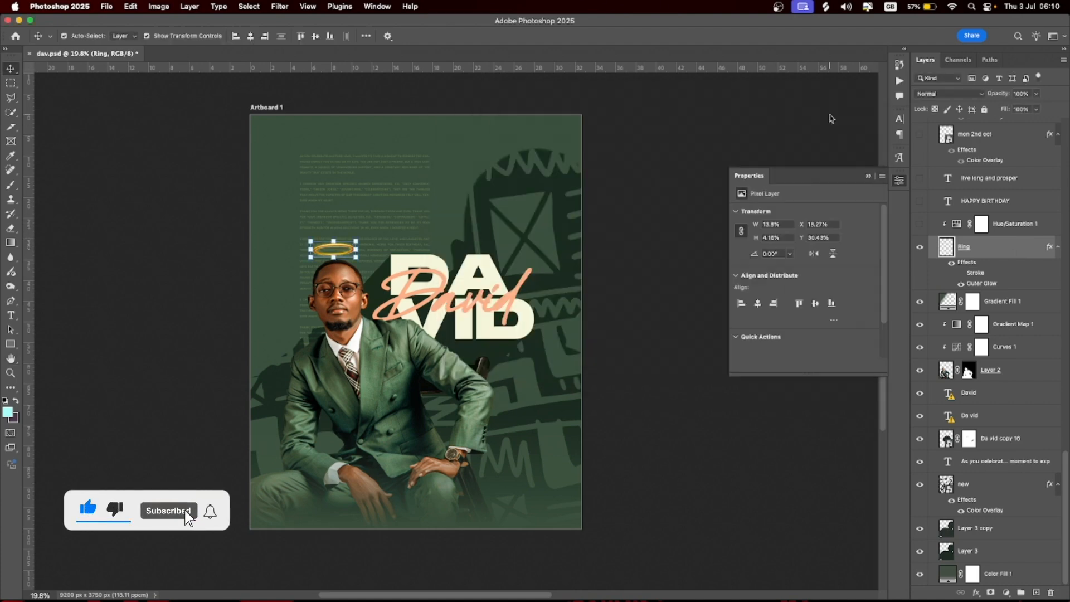
# Show the Hue/Saturation 1 adjustment clipped to the halo and deselect the Ring layer to see the recoloured halo
pyautogui.click(920, 223)
pyautogui.click(532, 294)
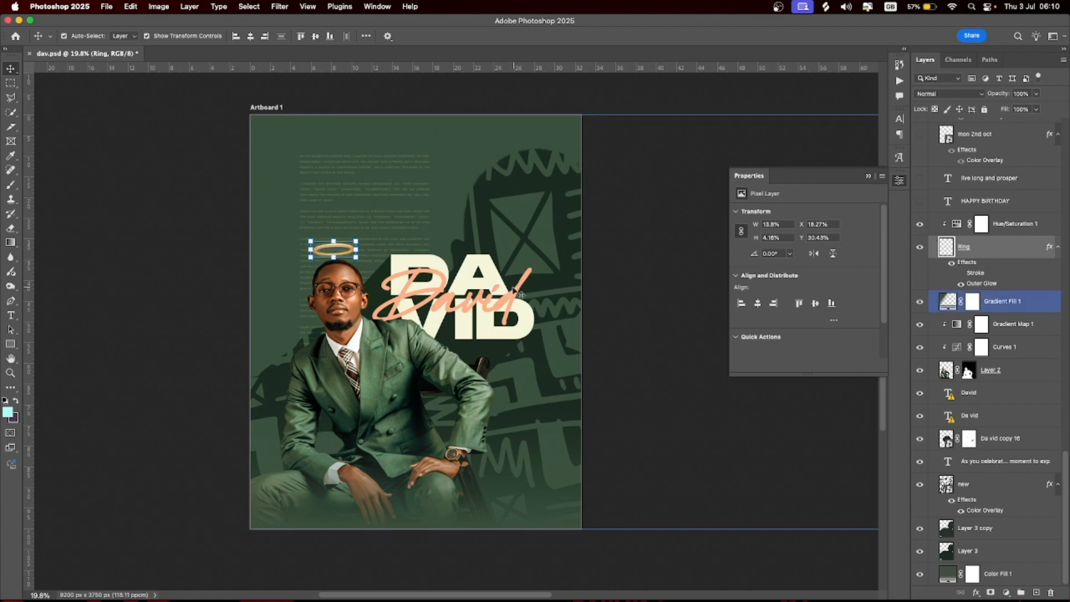
pyautogui.click(968, 232)
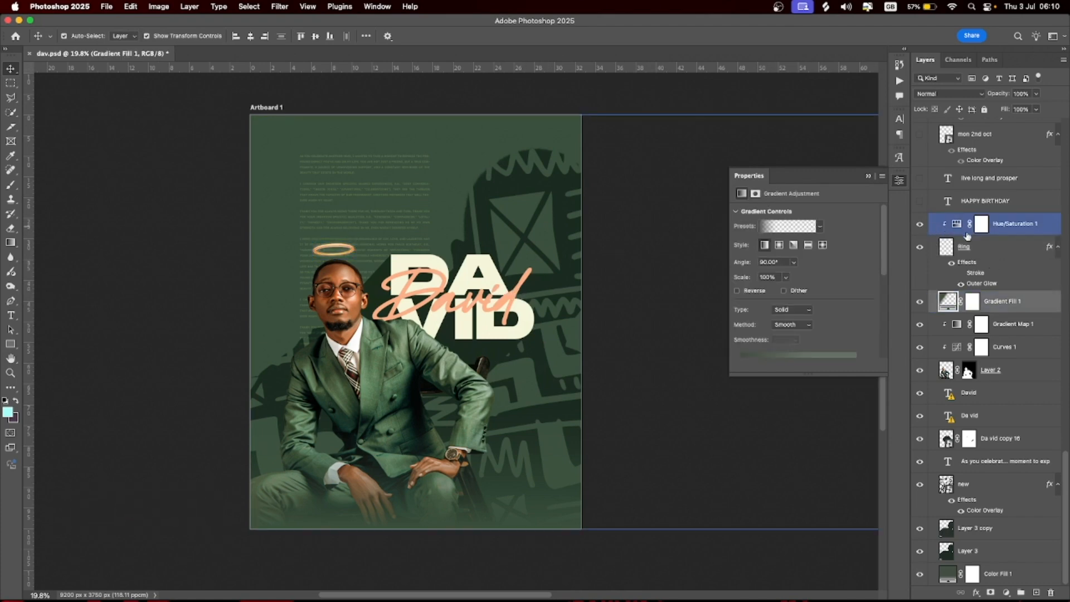
# Show the "HAPPY BIRTHDAY" and "live long and prosper" text layers, and select the latter to see its character settings
pyautogui.scroll(4, 970, 238)
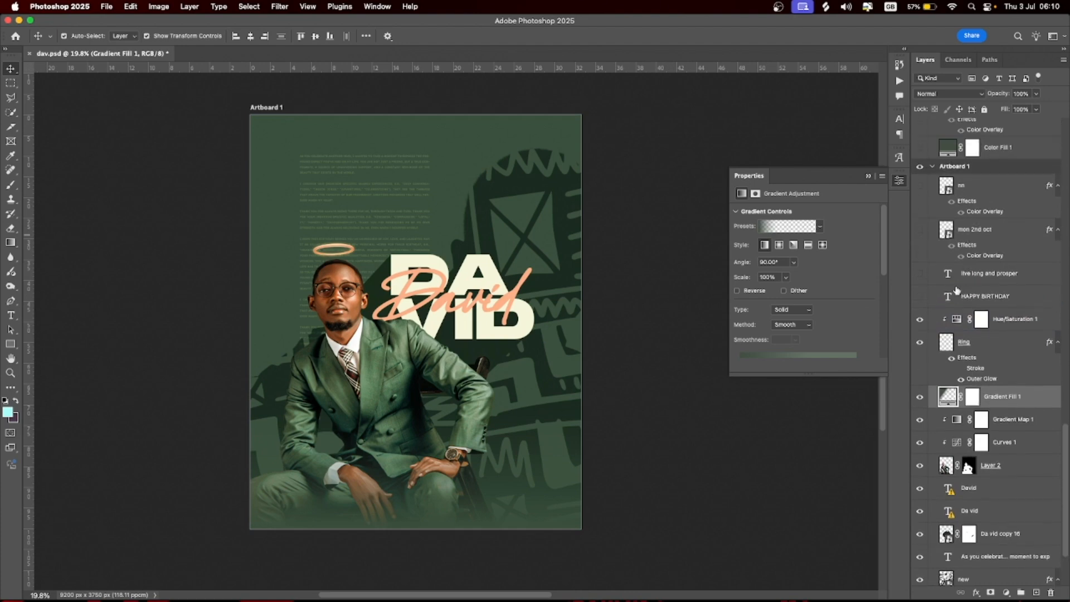
pyautogui.click(920, 298)
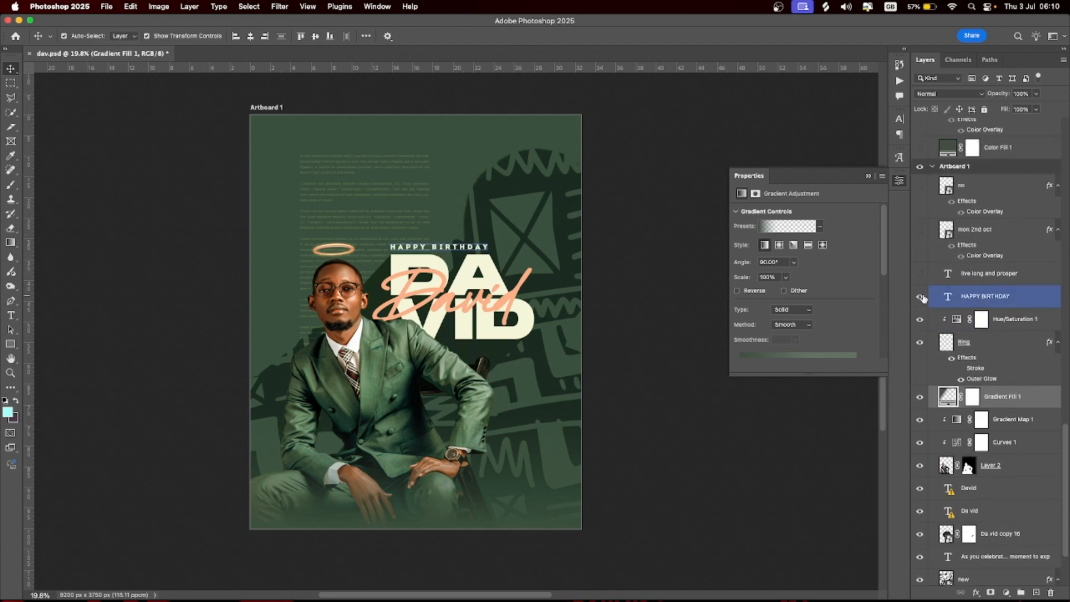
pyautogui.click(984, 274)
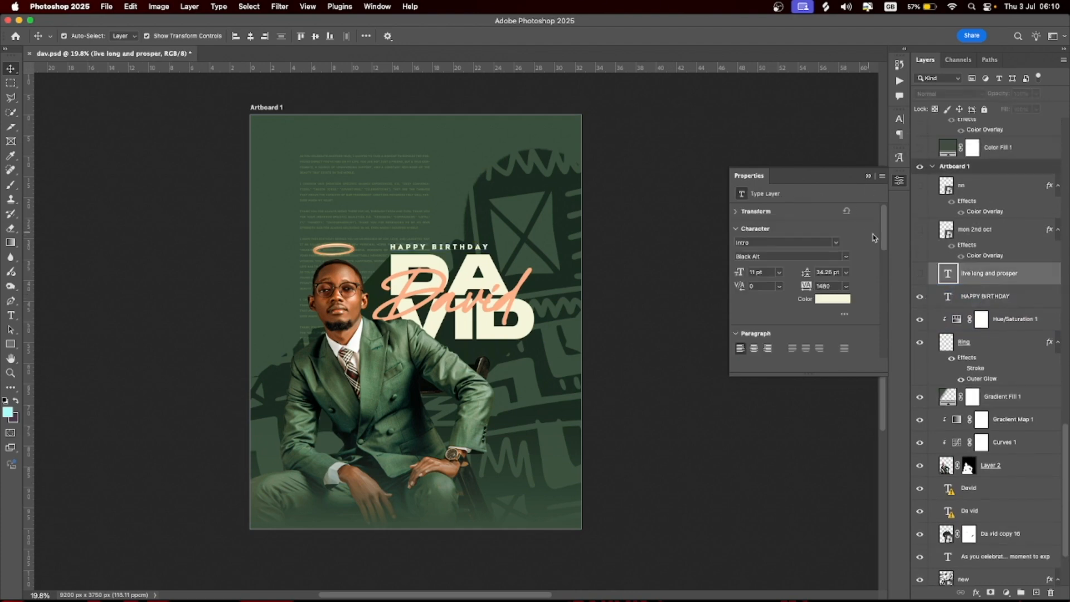
pyautogui.click(976, 228)
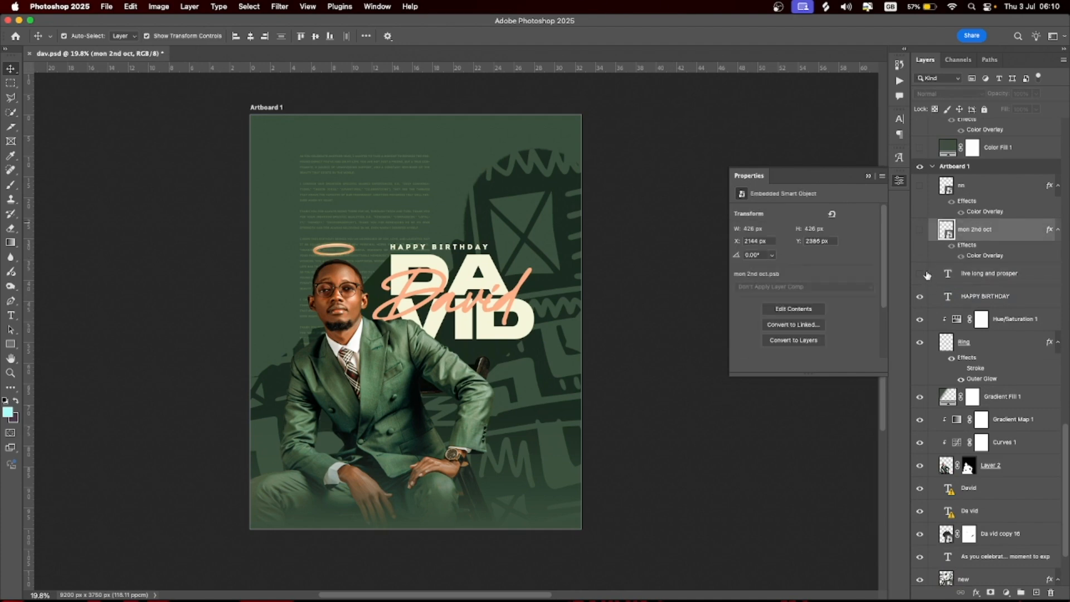
pyautogui.click(921, 274)
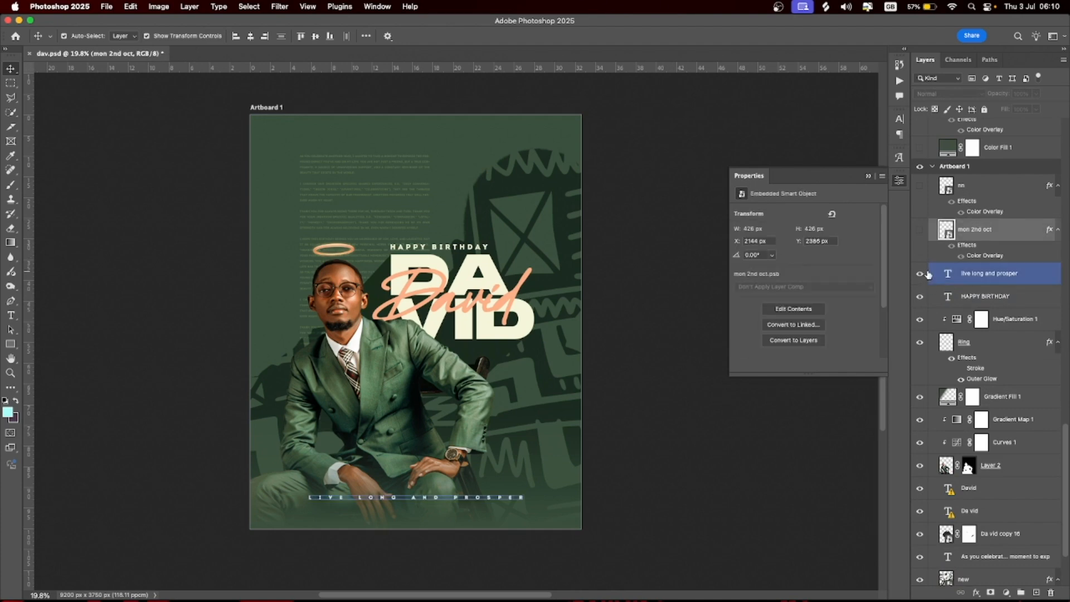
pyautogui.click(517, 501)
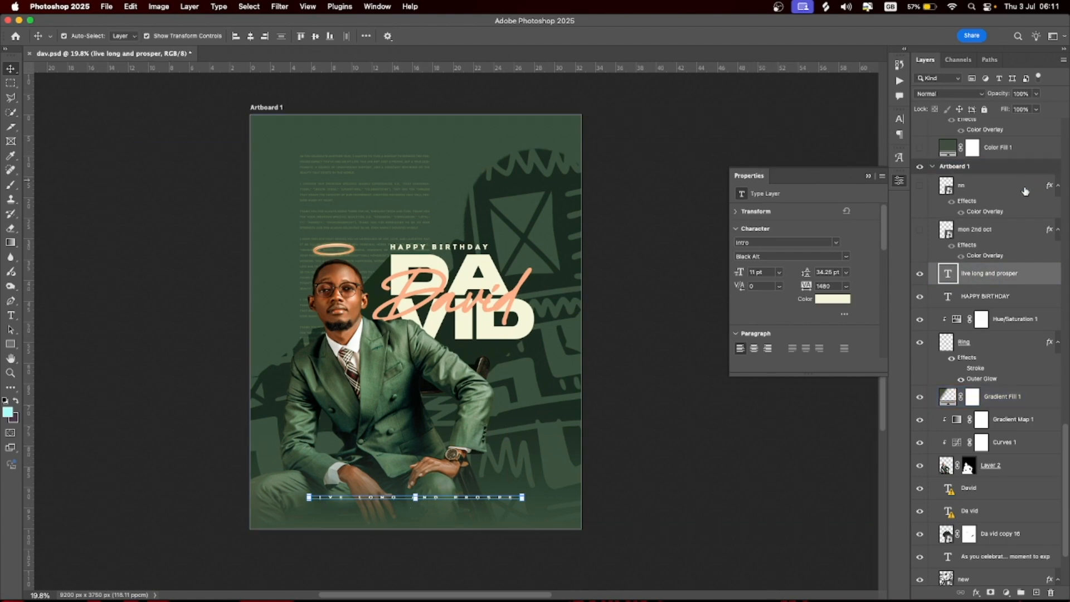
# Show the round date badge "mon 2nd oct" and the small "nn" logo near the poster's upper edge, selecting each
pyautogui.click(920, 230)
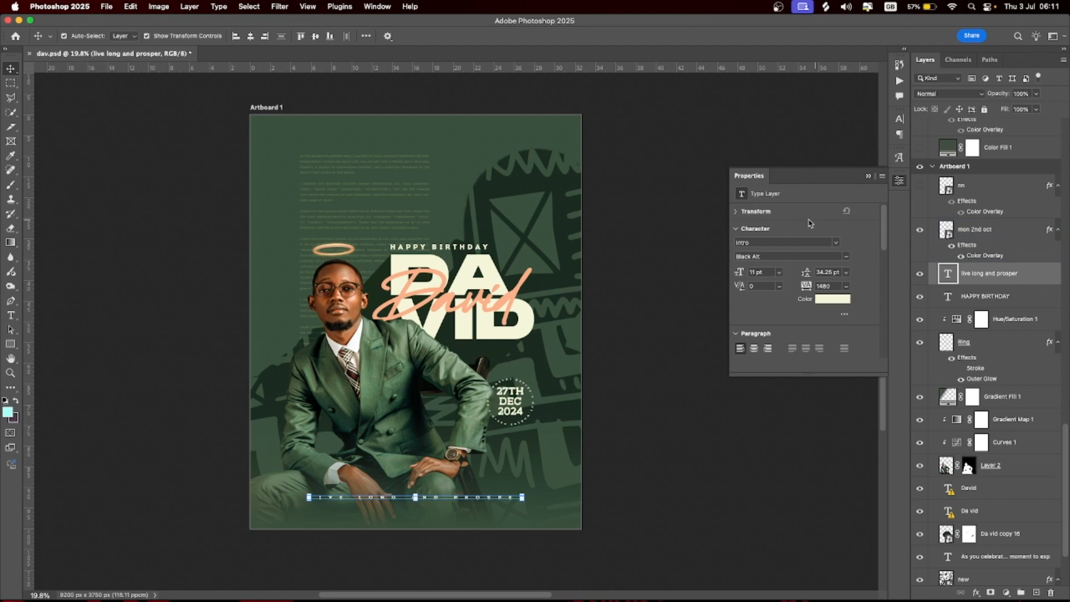
pyautogui.click(517, 393)
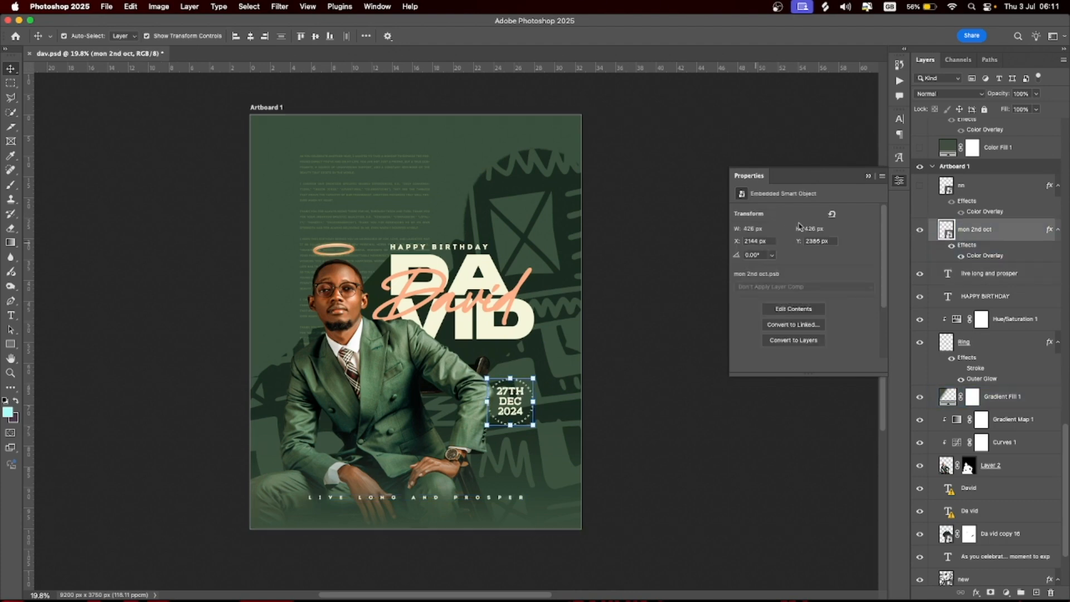
pyautogui.click(984, 186)
pyautogui.click(921, 187)
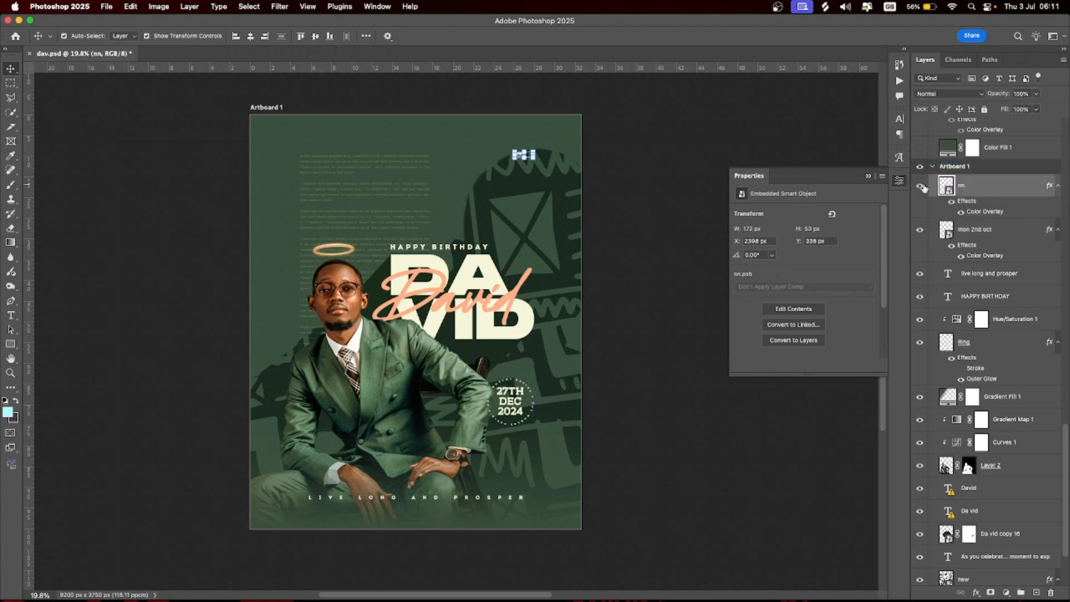
# Show the green Color Fill 1 background of Artboard 1 copy, bring that artboard into view and collapse the layer properties
pyautogui.scroll(6, 970, 203)
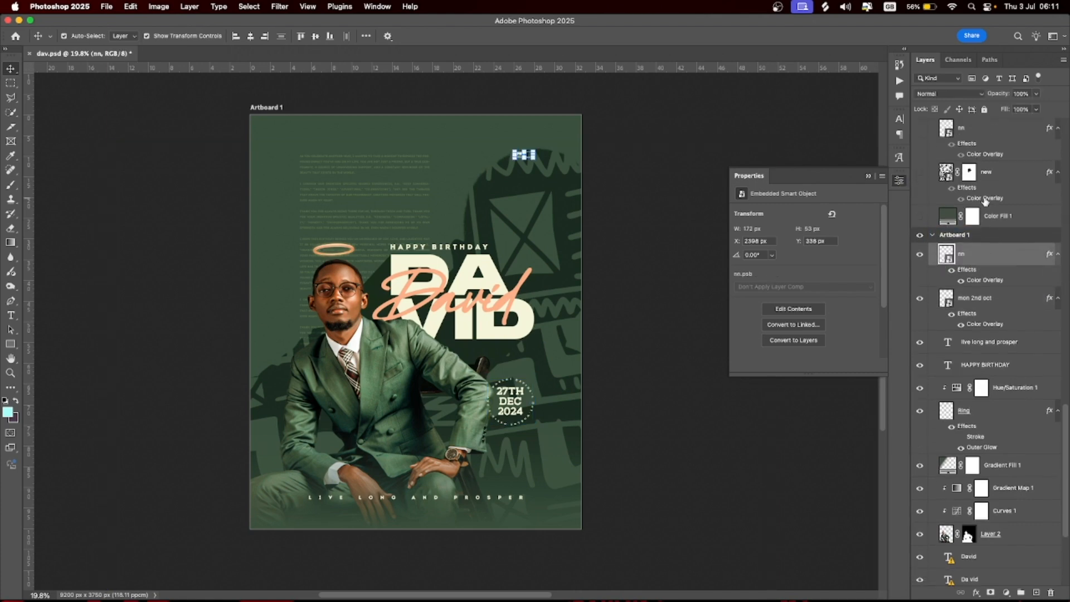
pyautogui.scroll(4, 988, 203)
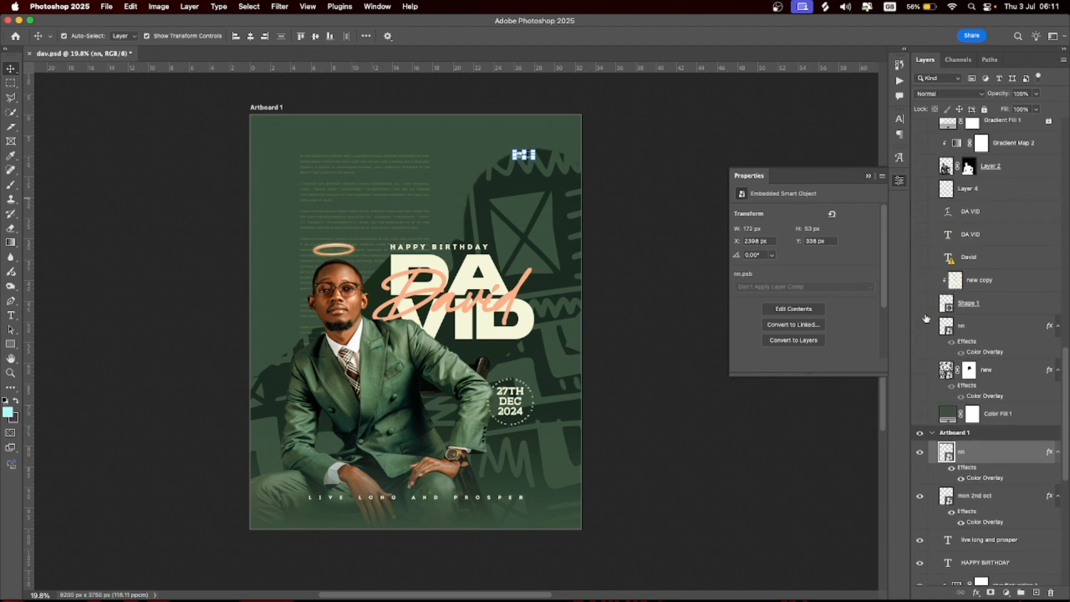
pyautogui.click(921, 416)
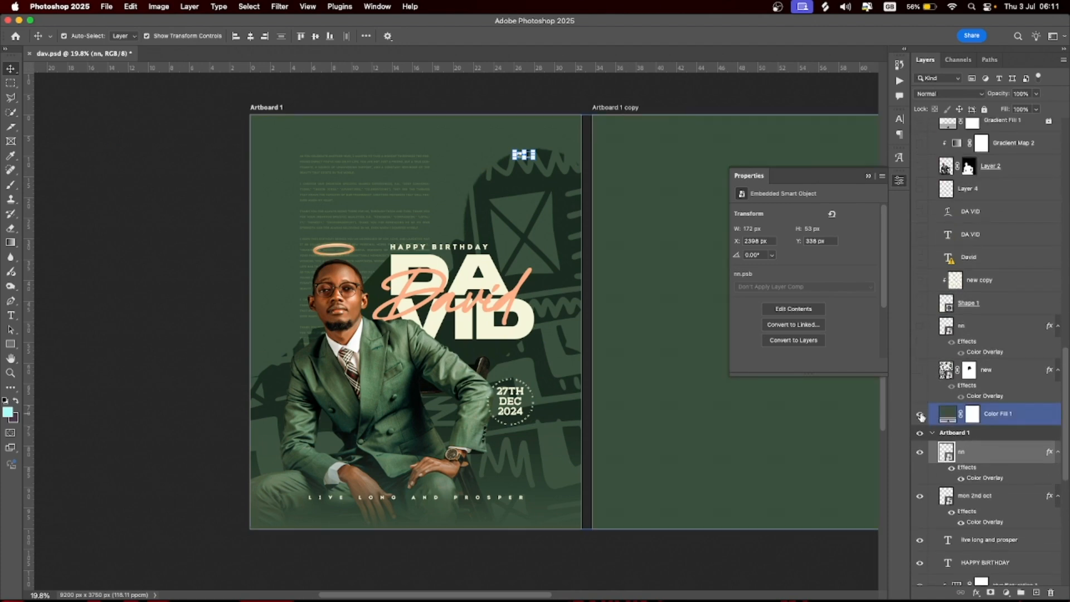
pyautogui.scroll(-1, 666, 332)
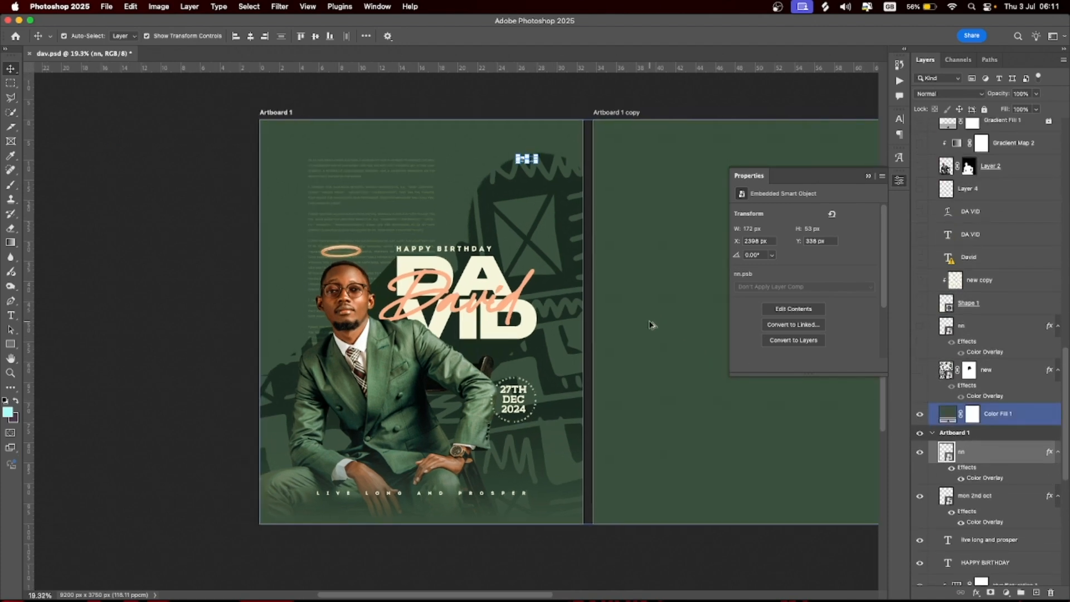
pyautogui.scroll(3, 649, 325)
pyautogui.scroll(-2, 652, 324)
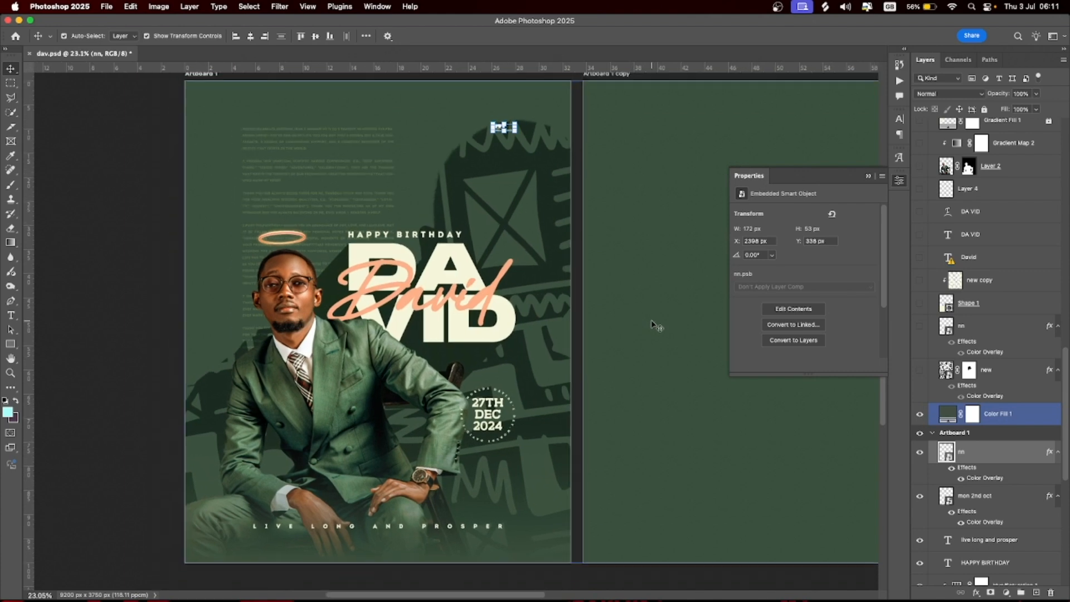
pyautogui.hscroll(6, 652, 325)
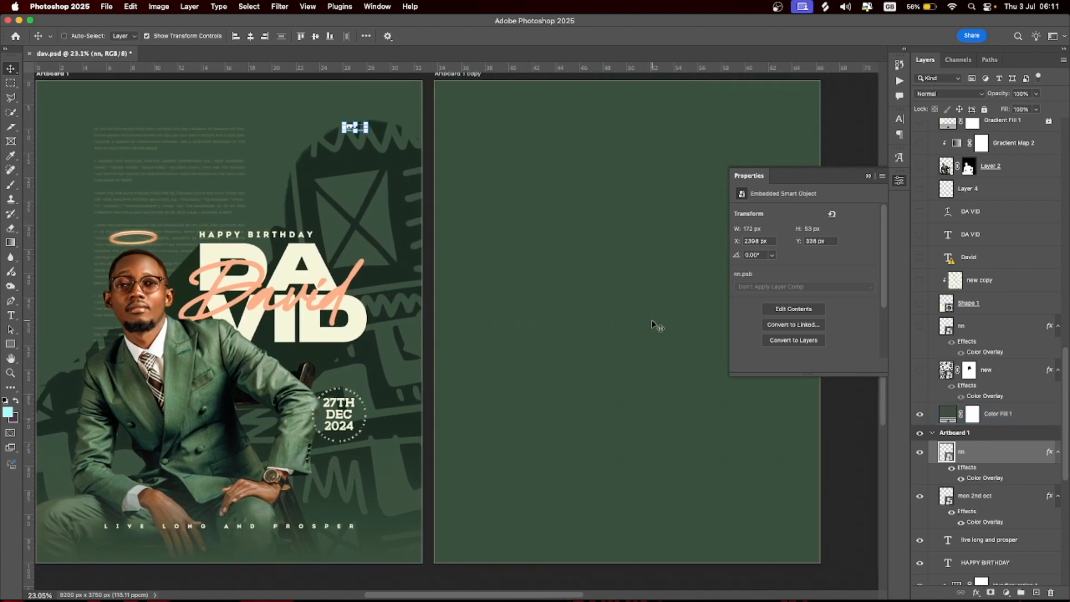
pyautogui.hscroll(1, 653, 325)
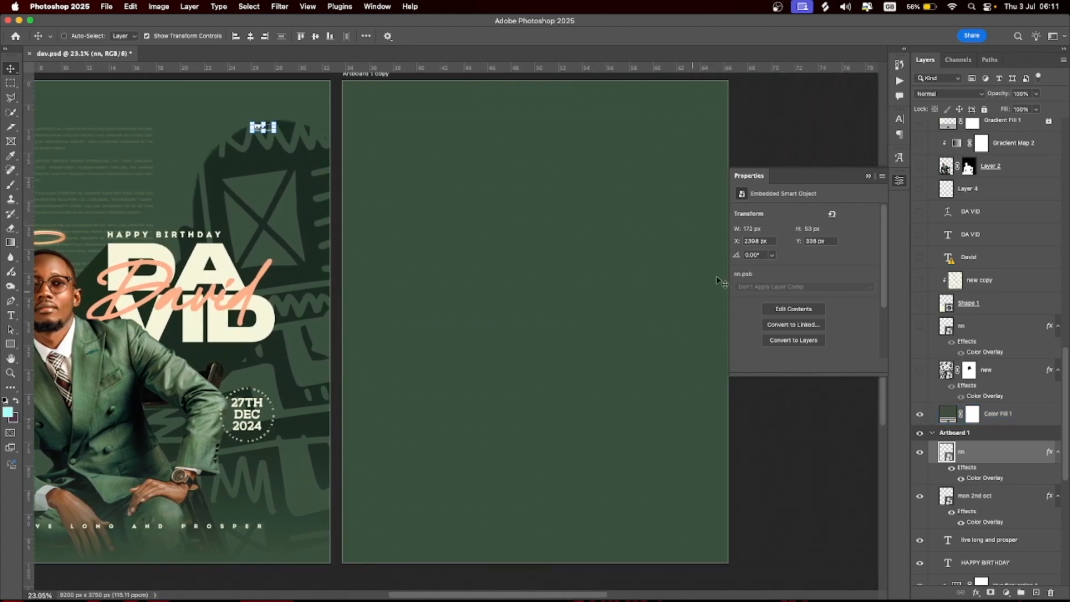
pyautogui.click(869, 177)
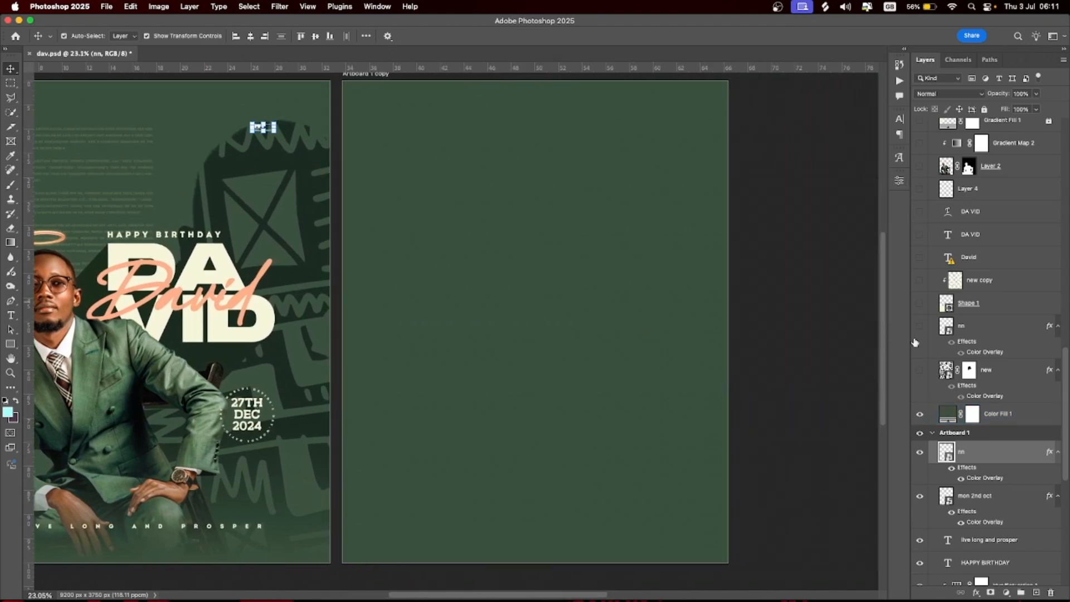
# Show the cream hand-drawn pattern layer "new" on Artboard 1 copy, select it, and show the small "nn" logo
pyautogui.click(919, 371)
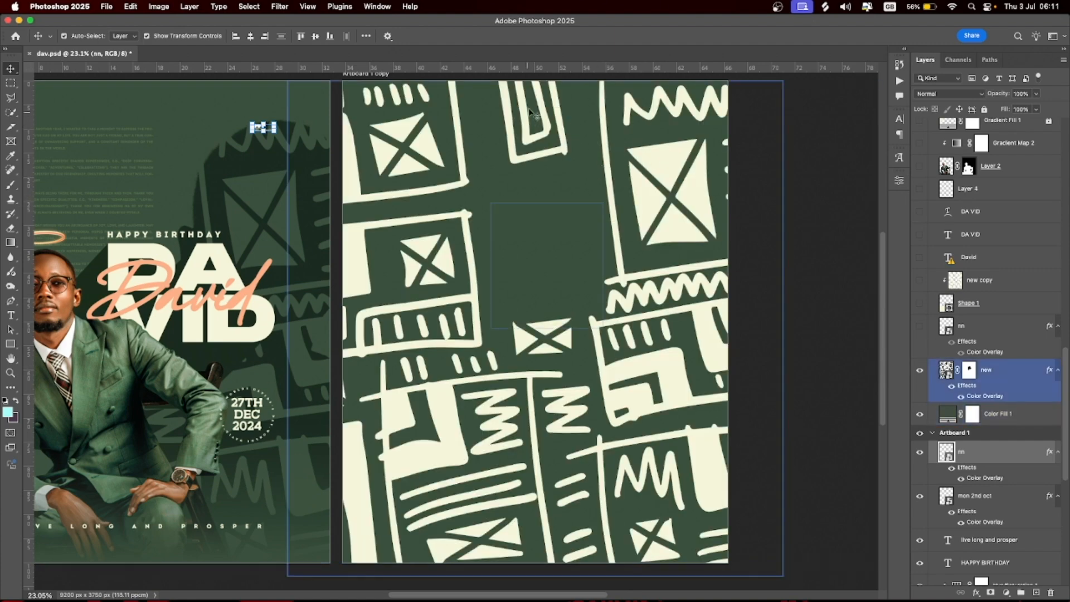
pyautogui.click(198, 261)
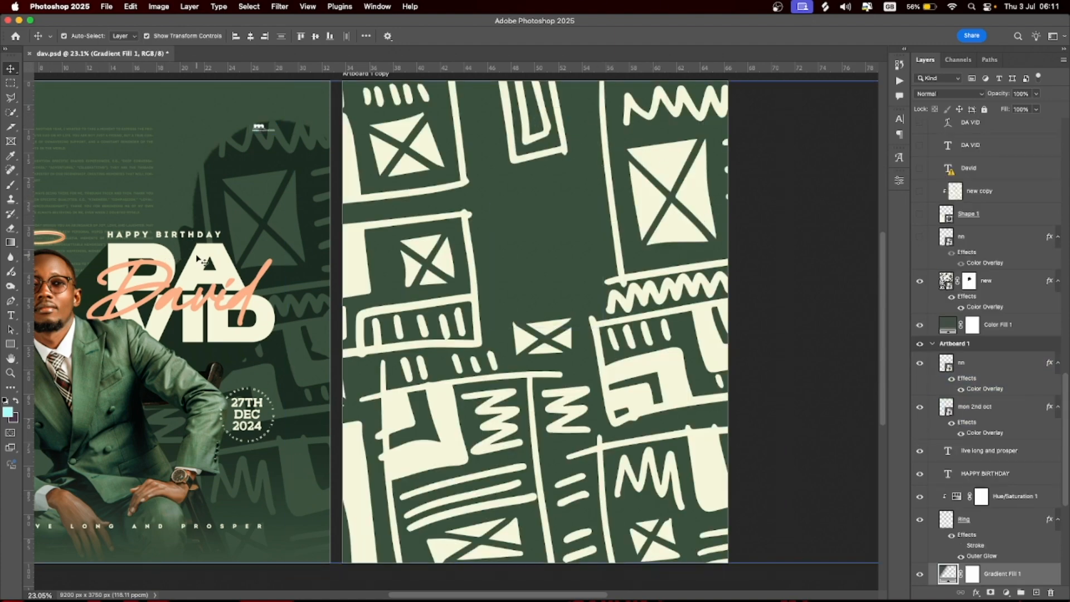
pyautogui.click(429, 166)
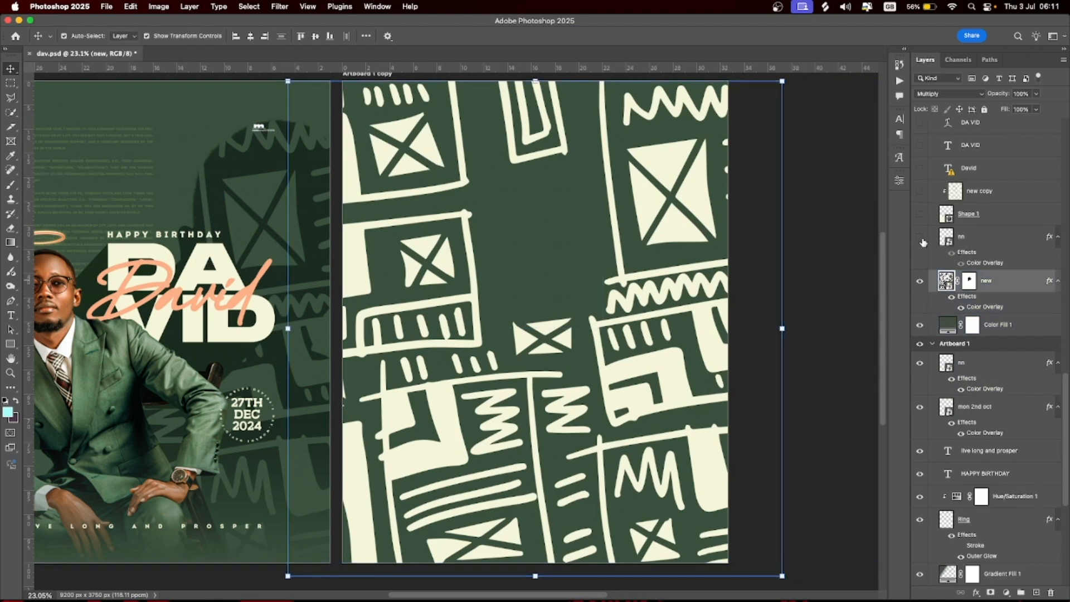
pyautogui.scroll(1, 692, 266)
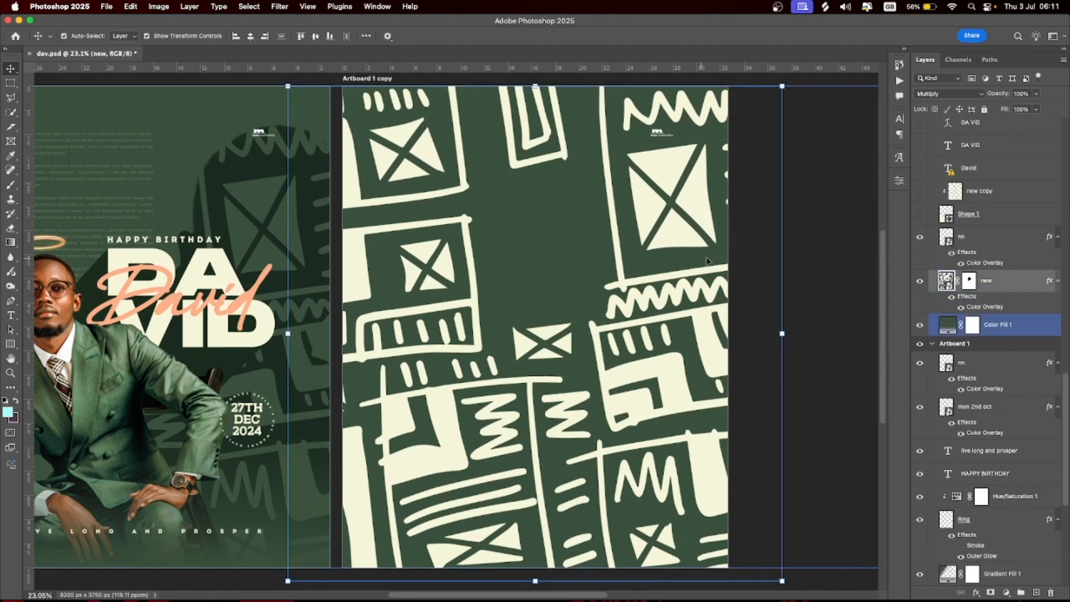
# Show the cream Shape 1, its clipped "new copy" pattern and the white script name text, selecting the shape to inspect its path with the Pen tool
pyautogui.click(920, 216)
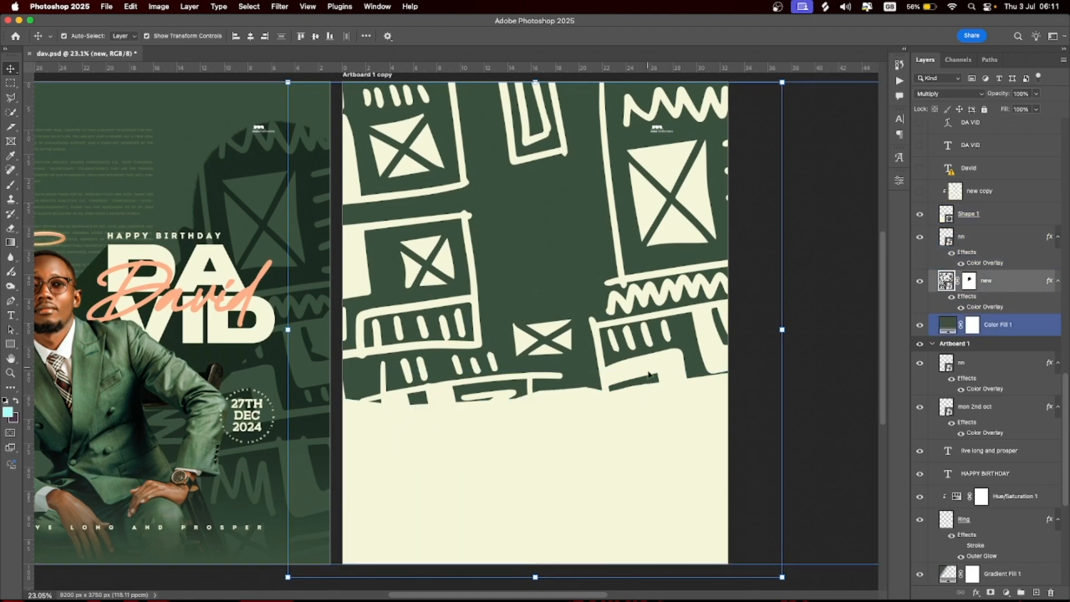
pyautogui.click(652, 410)
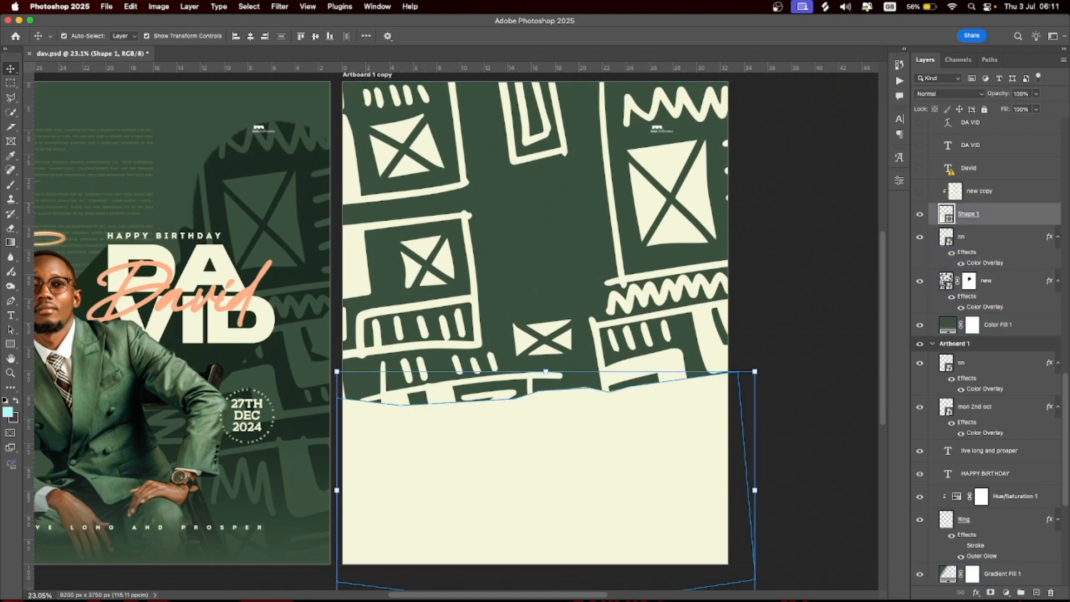
pyautogui.click(10, 301)
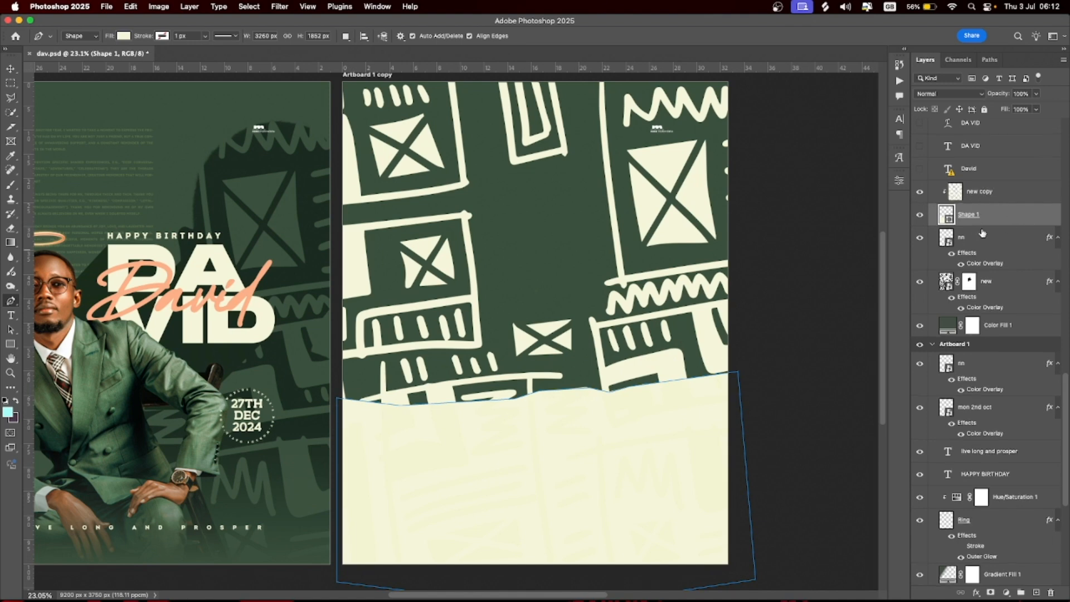
pyautogui.scroll(2, 948, 234)
pyautogui.click(920, 222)
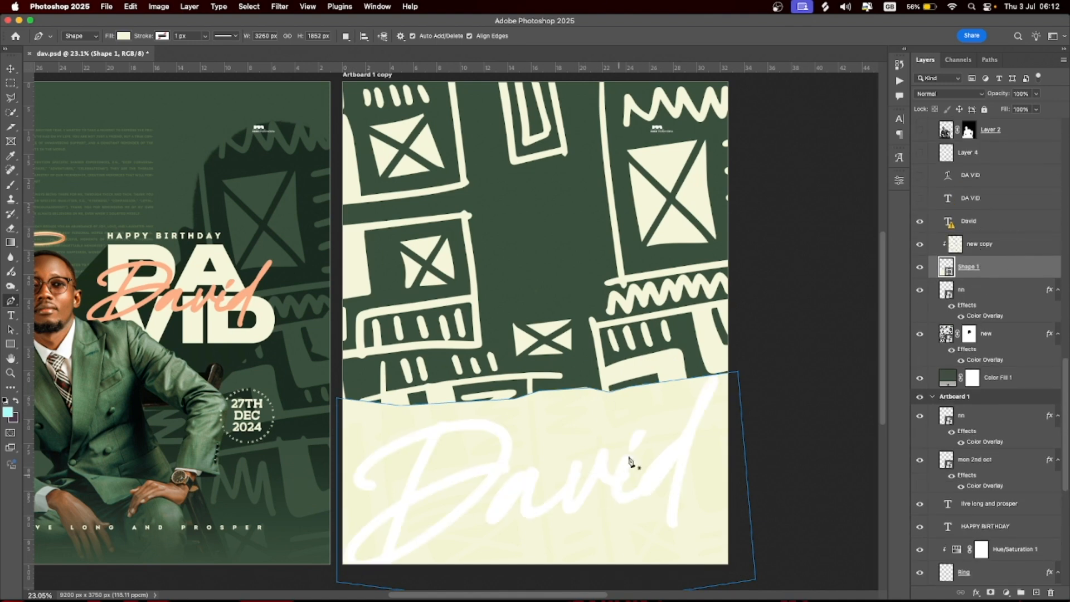
pyautogui.click(687, 420)
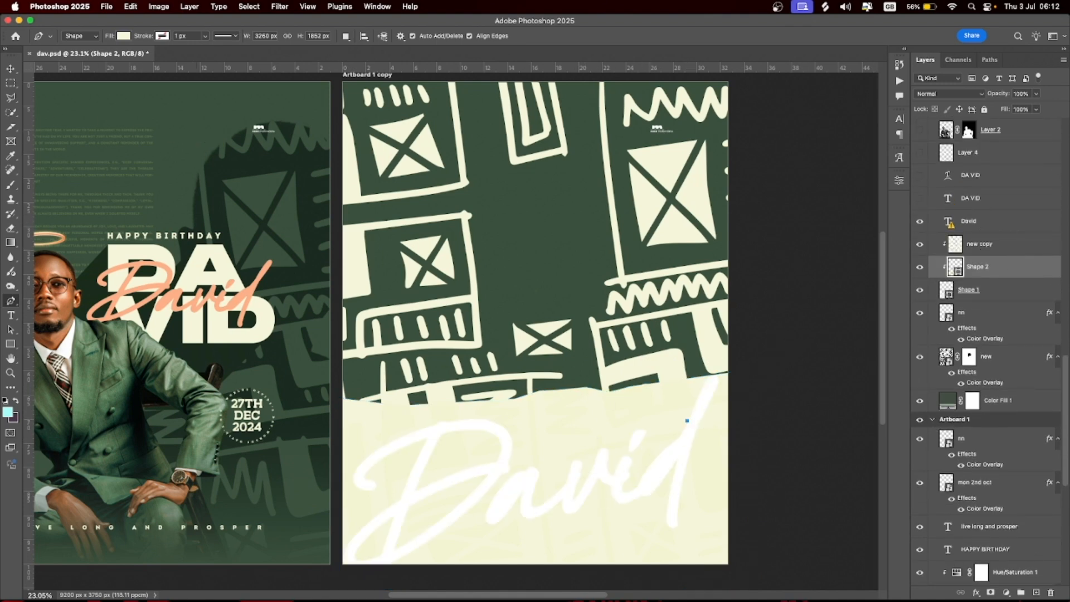
pyautogui.click(10, 68)
pyautogui.click(693, 286)
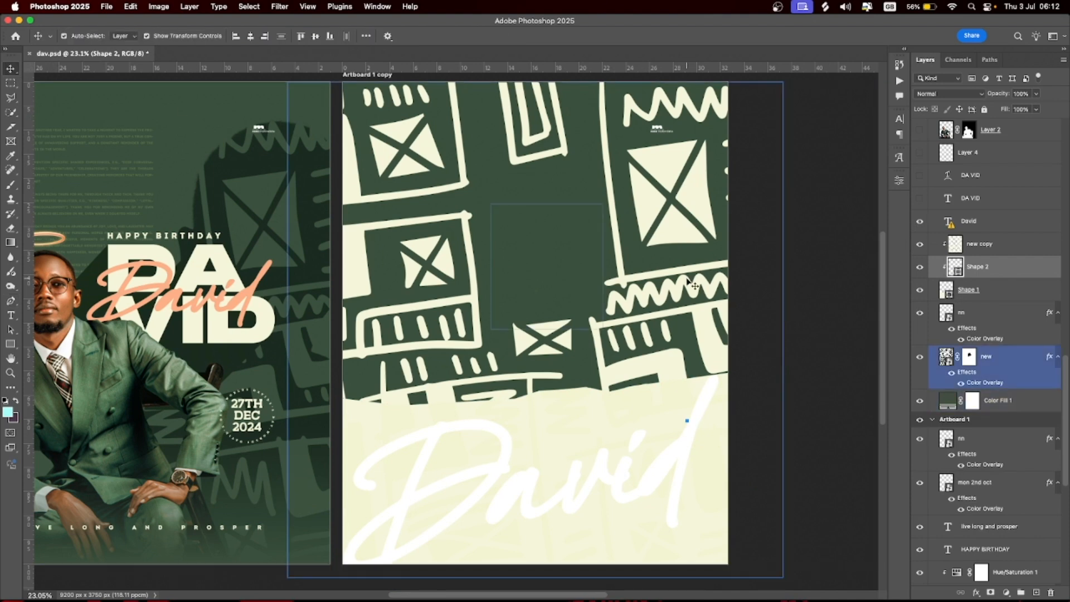
pyautogui.press('BackSpace')
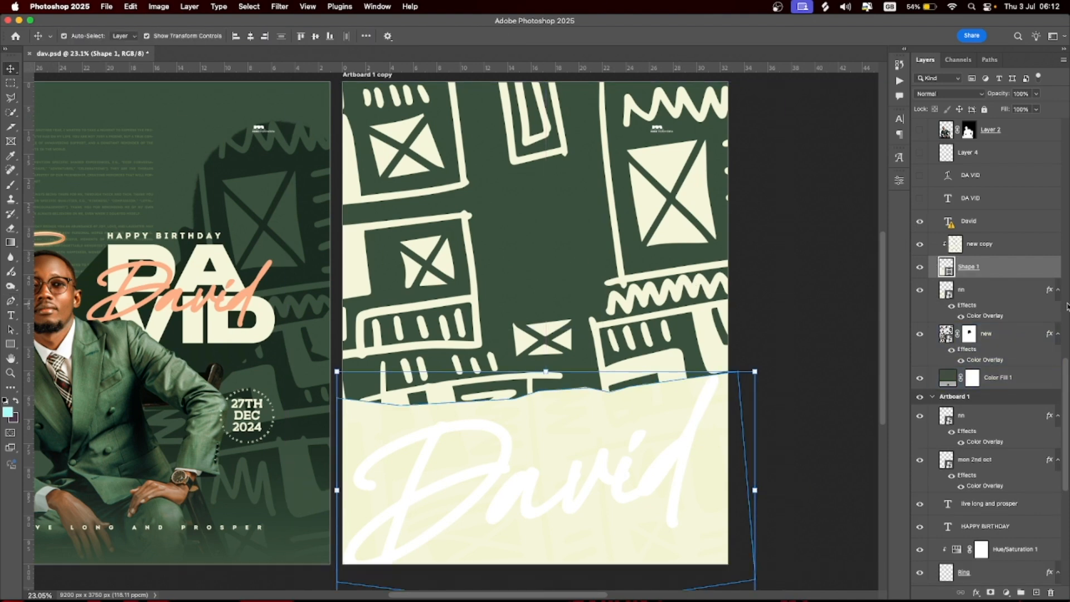
# Show the dark block-letter name text and the cream warped name text above it, selecting each in turn
pyautogui.scroll(2, 989, 273)
pyautogui.click(921, 234)
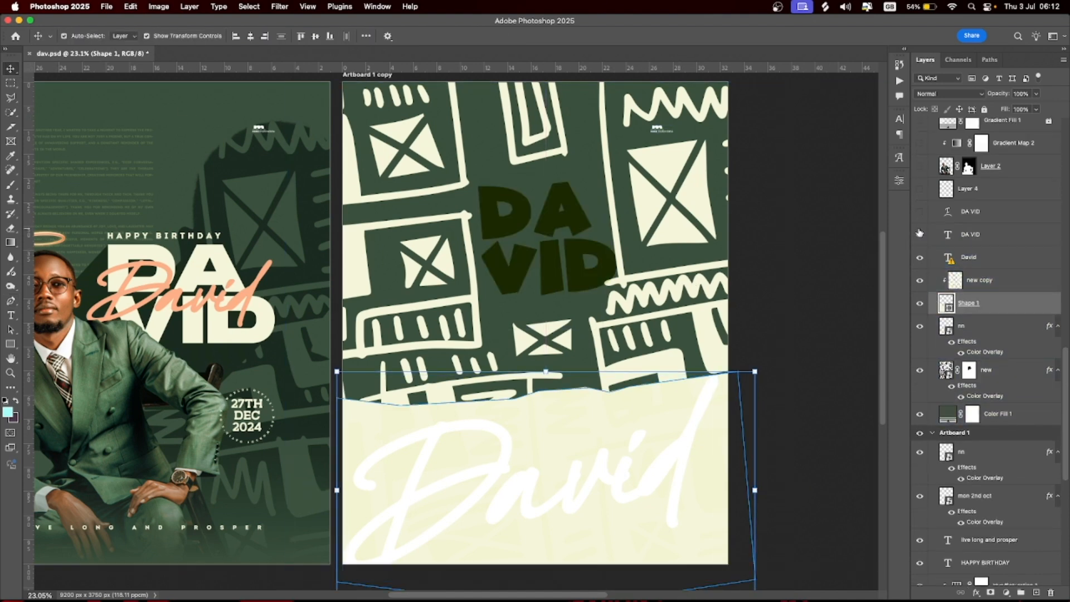
pyautogui.click(567, 219)
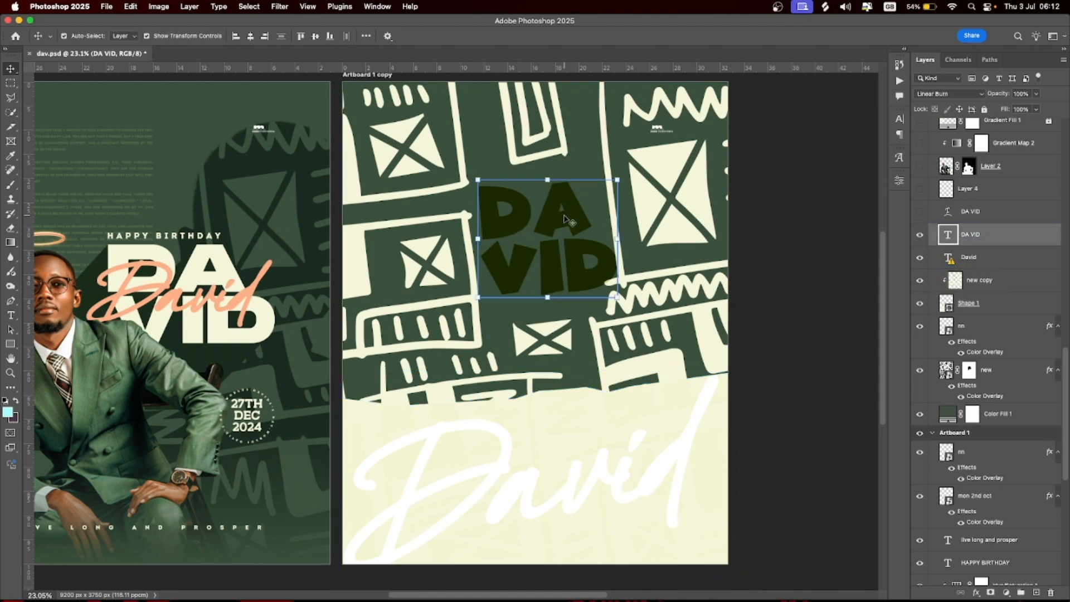
pyautogui.click(920, 214)
pyautogui.click(523, 209)
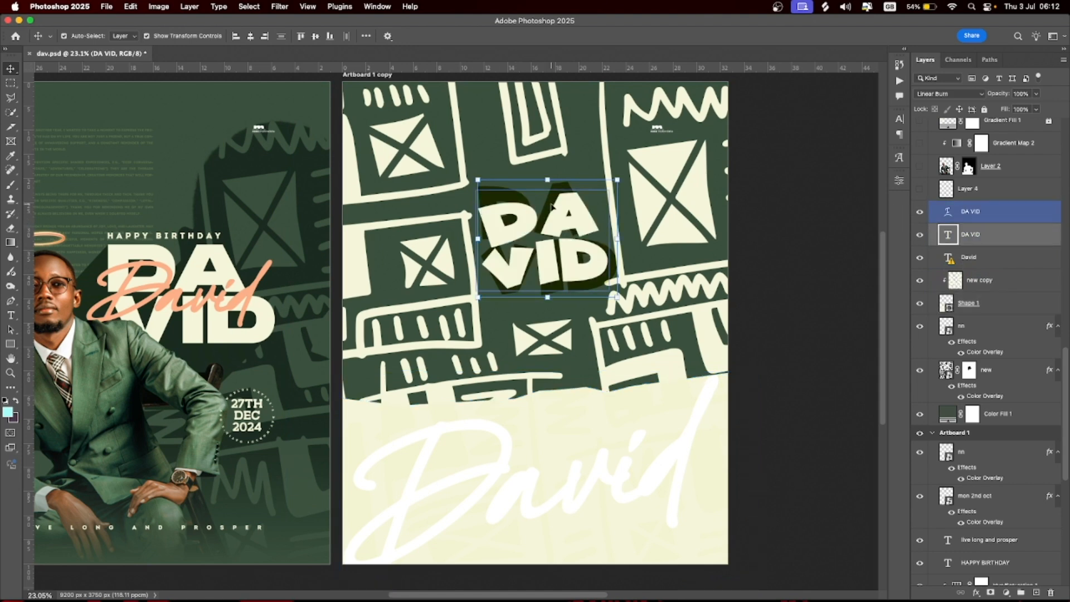
pyautogui.click(580, 218)
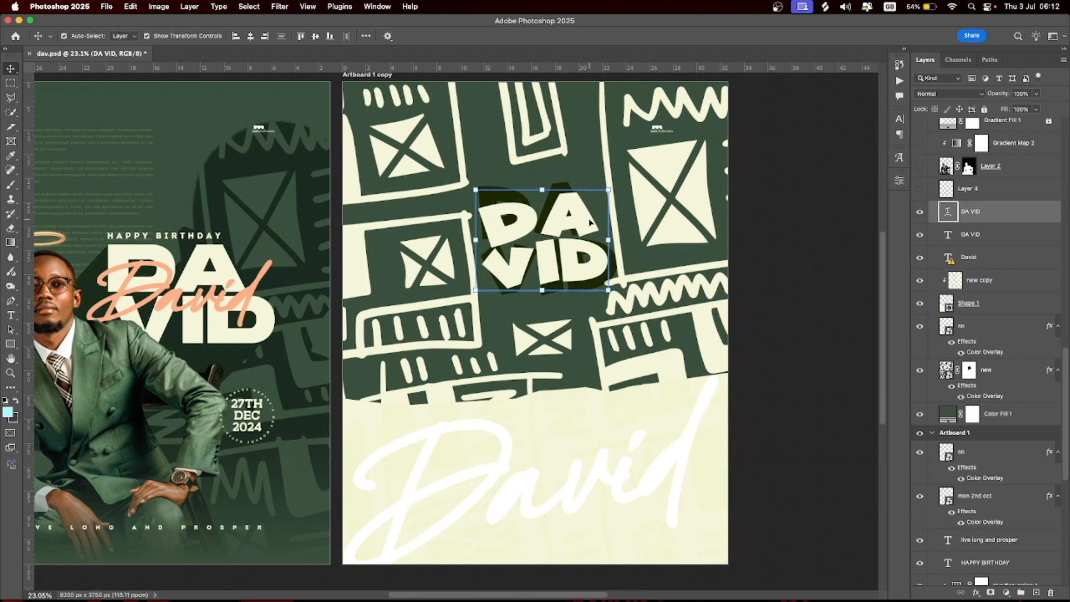
# Examine the Warp Text settings and style list of the cream block-letter name text, keeping the Arc style
pyautogui.click(223, 7)
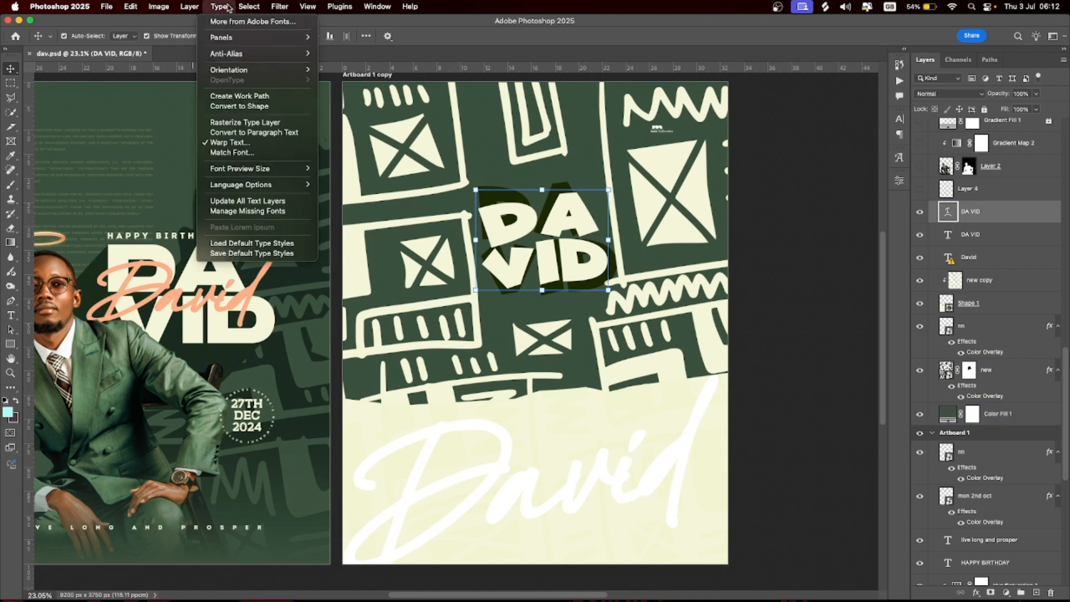
pyautogui.click(236, 144)
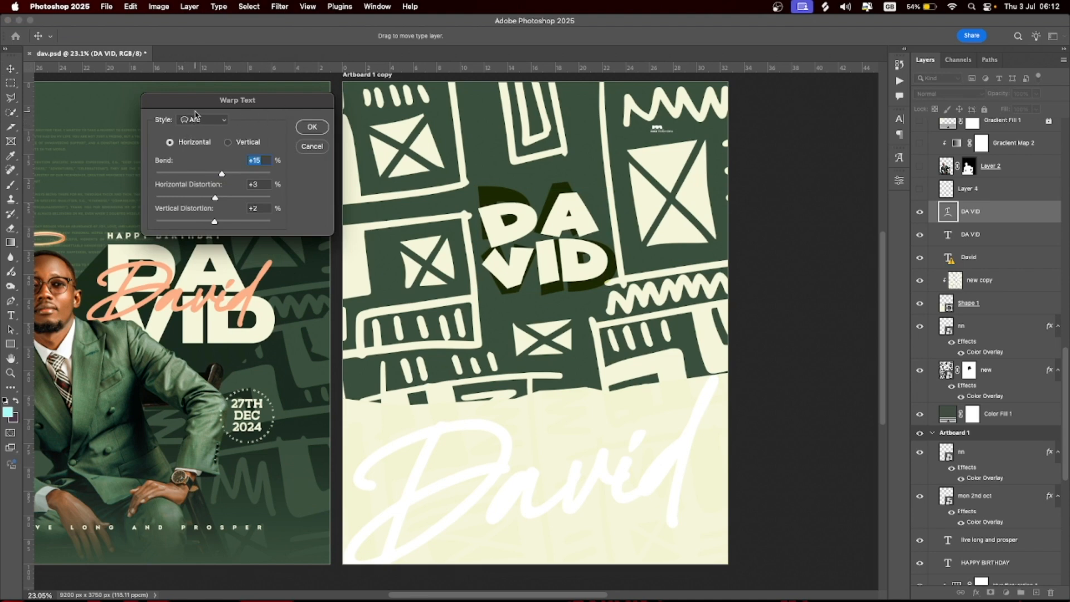
pyautogui.click(207, 123)
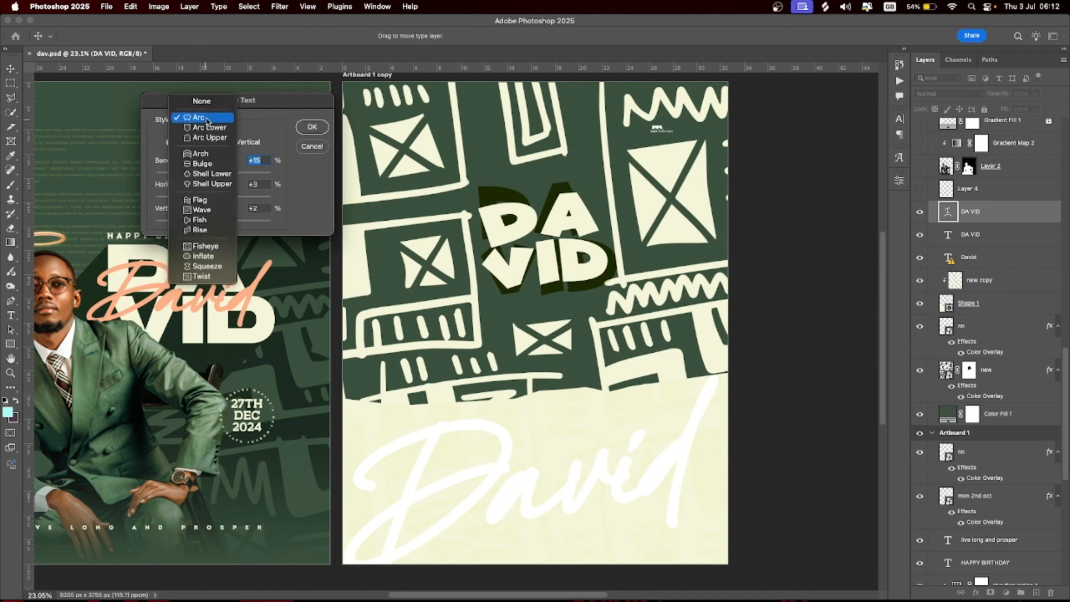
pyautogui.click(315, 202)
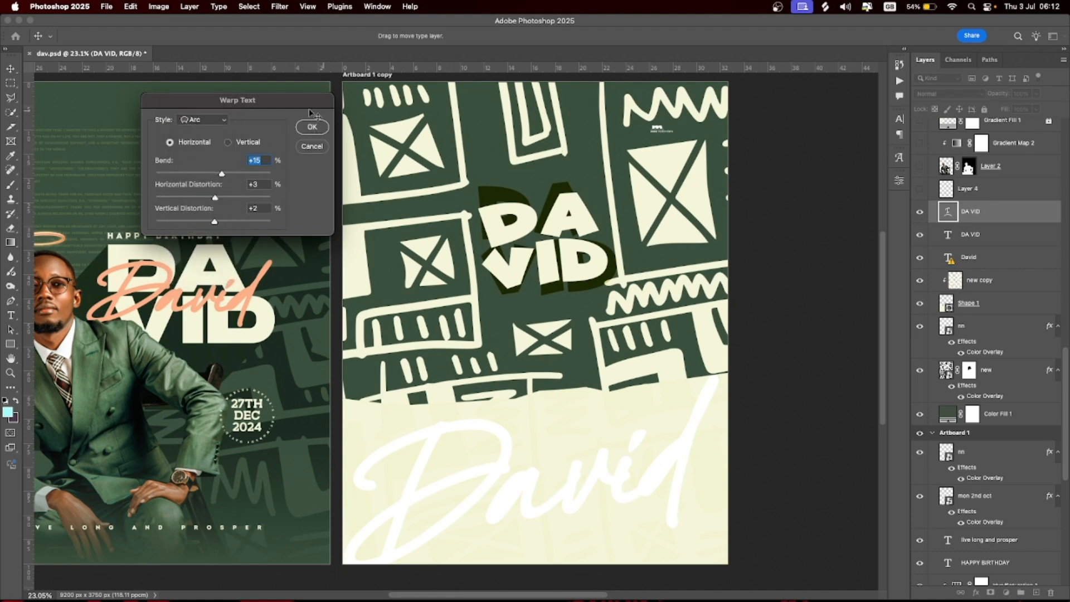
pyautogui.click(319, 133)
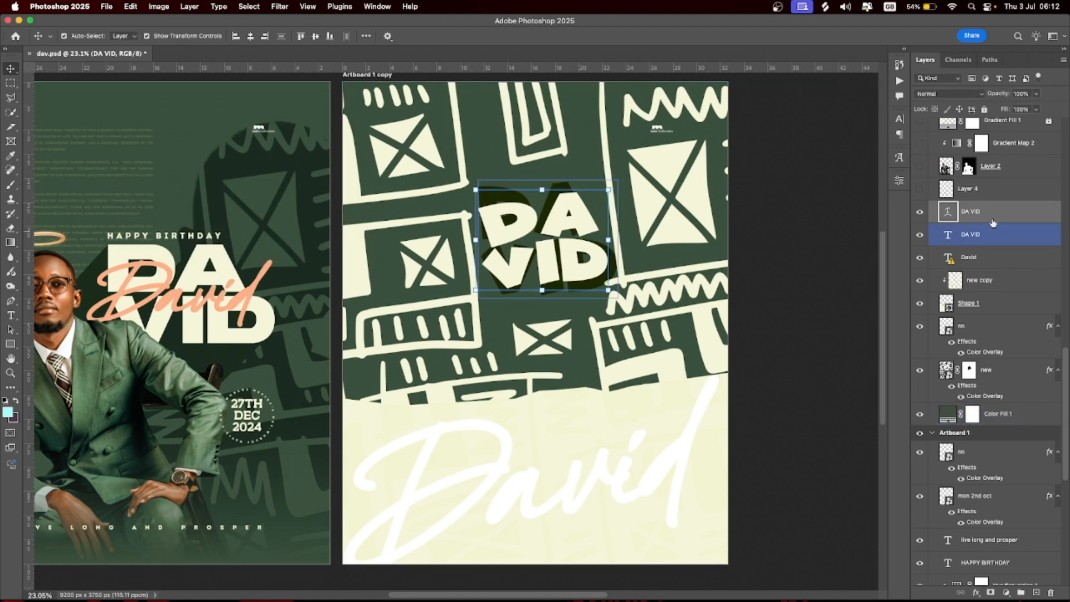
# Show the sketched outline on Layer 4, the masked portrait on Layer 2 and its clipped Gradient Map 2 adjustment
pyautogui.scroll(2, 998, 227)
pyautogui.scroll(1, 998, 227)
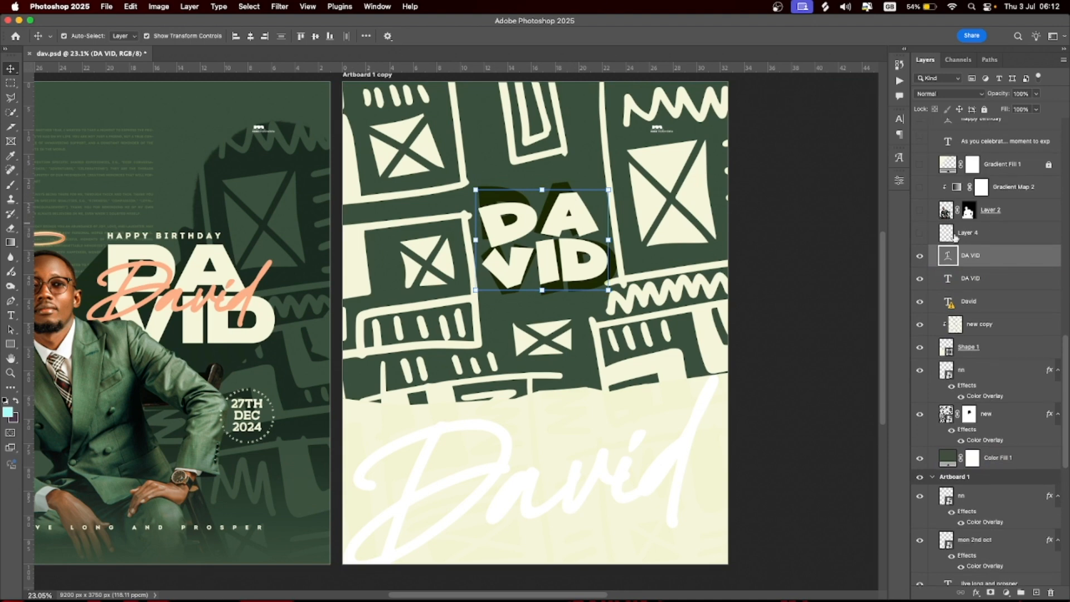
pyautogui.click(921, 234)
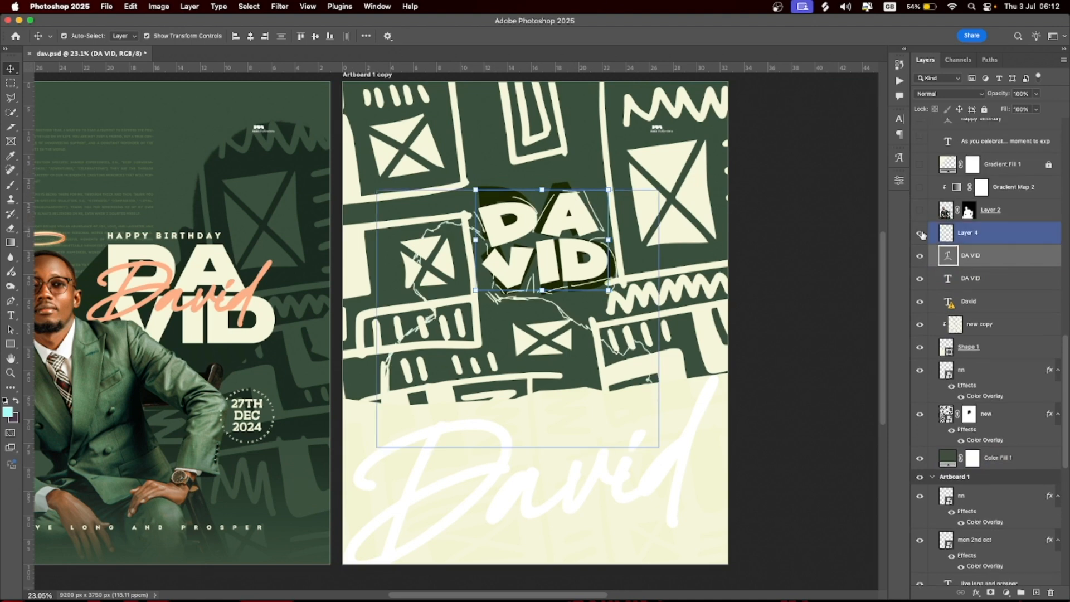
pyautogui.click(921, 210)
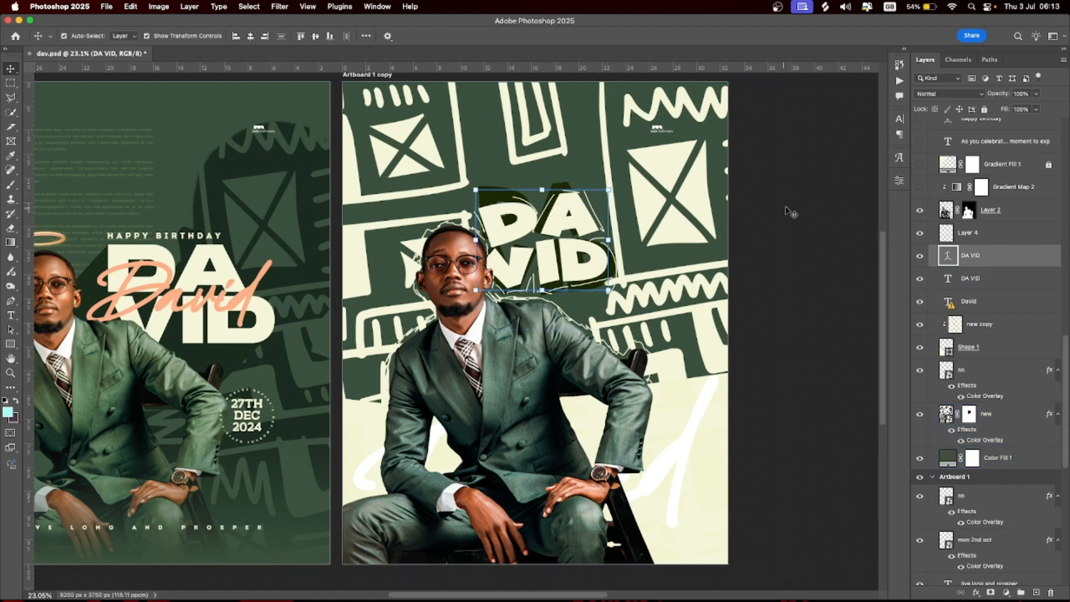
pyautogui.click(921, 188)
# Show the Gradient Fill 1 fade and the "As you celebrat..." paragraph text, and compare the paragraph's placement with Artboard 1
pyautogui.scroll(3, 979, 248)
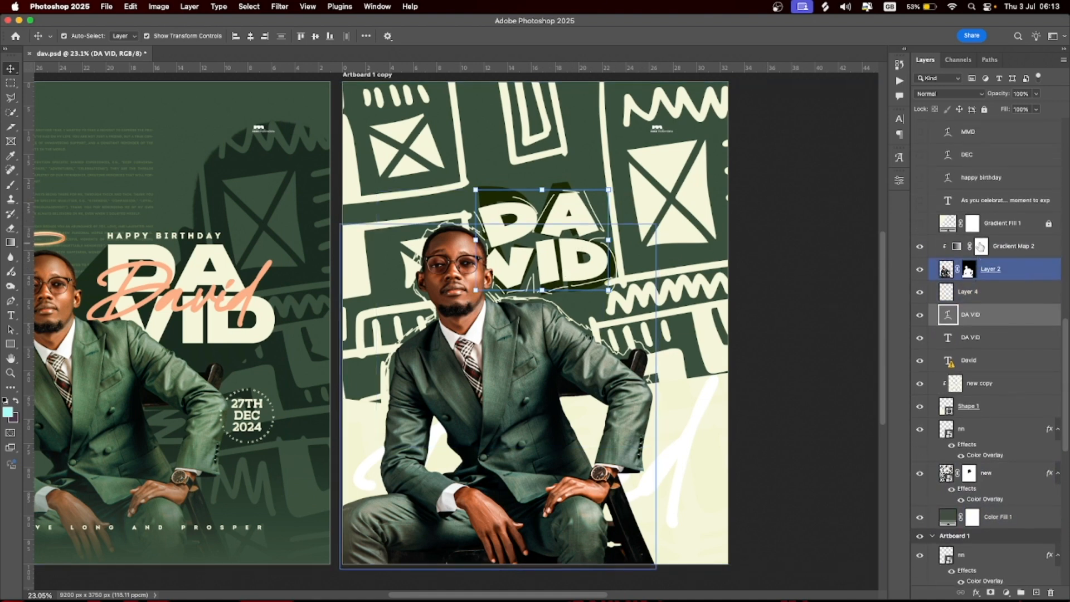
pyautogui.scroll(3, 981, 269)
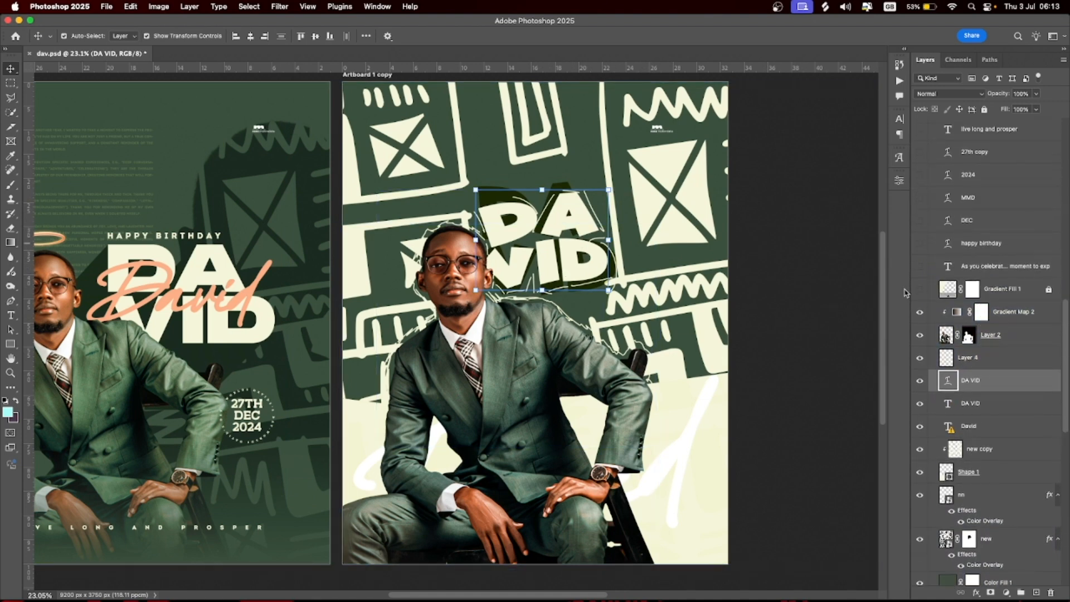
pyautogui.click(922, 290)
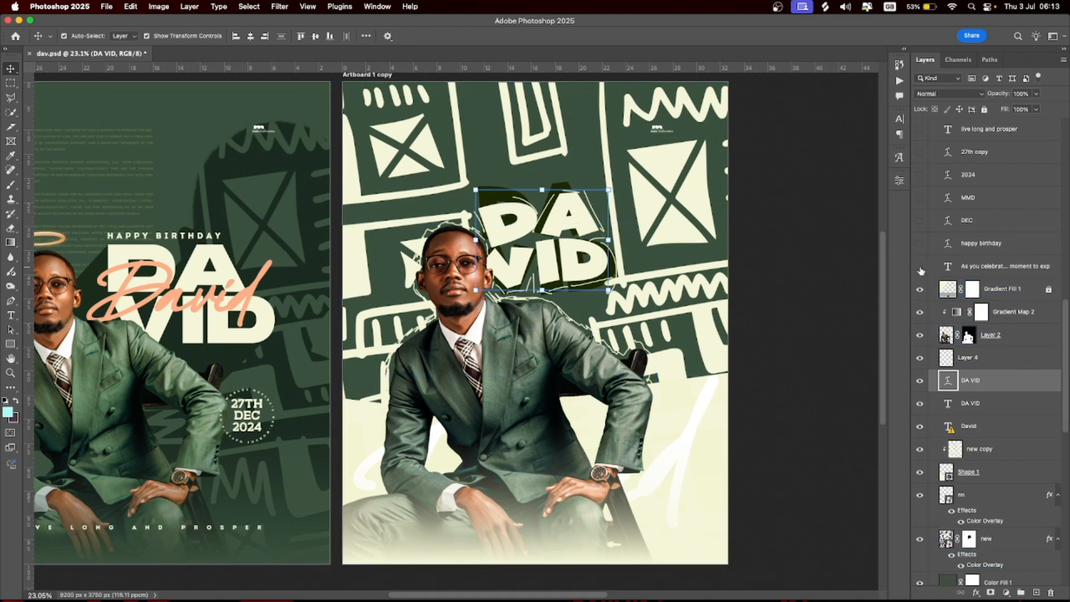
pyautogui.click(920, 267)
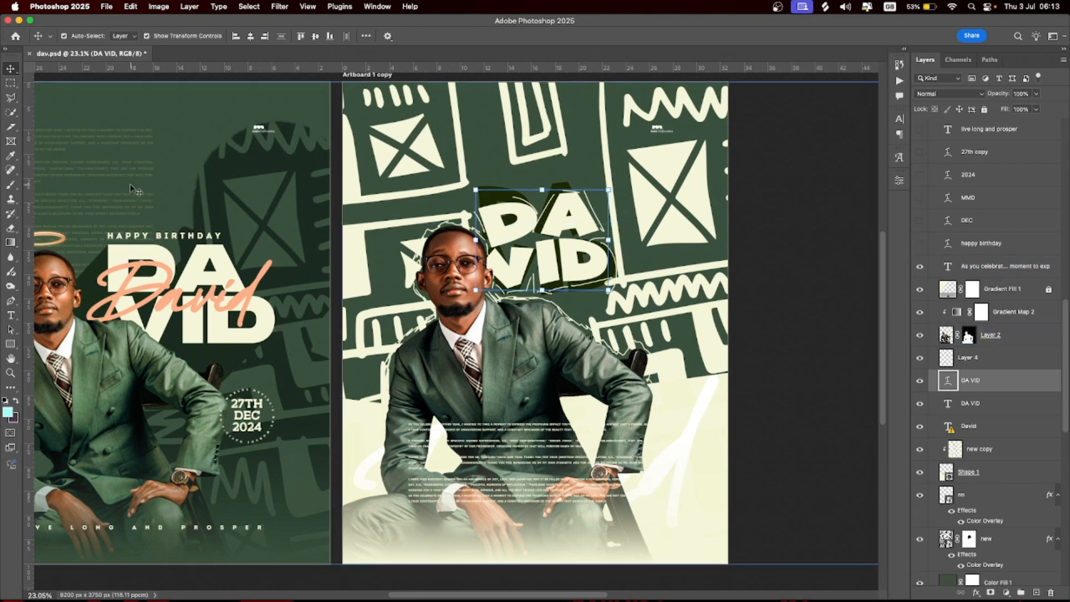
pyautogui.hscroll(-5, 167, 197)
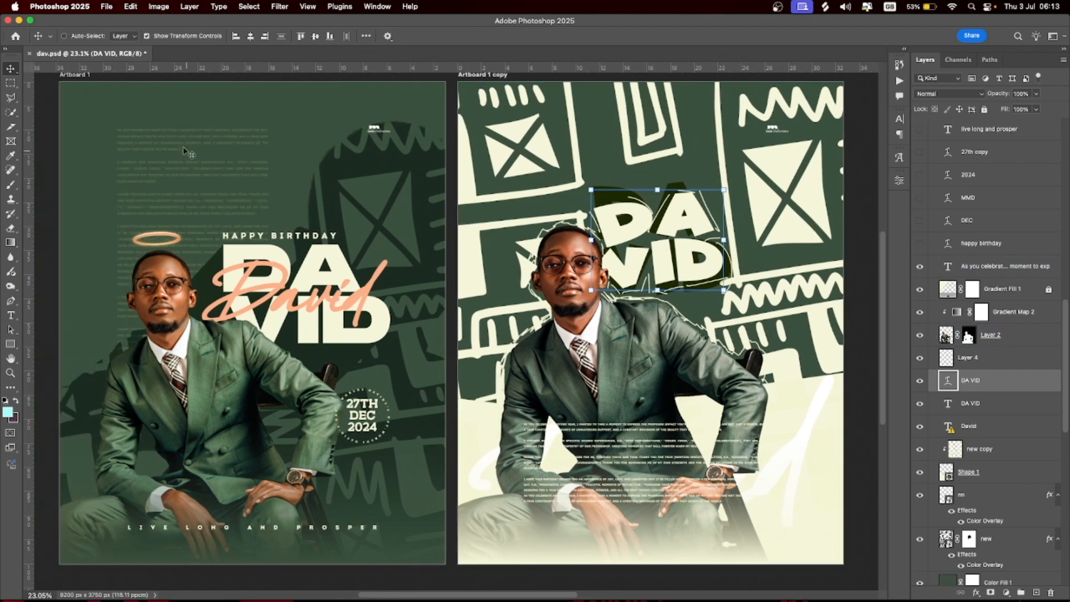
pyautogui.click(615, 359)
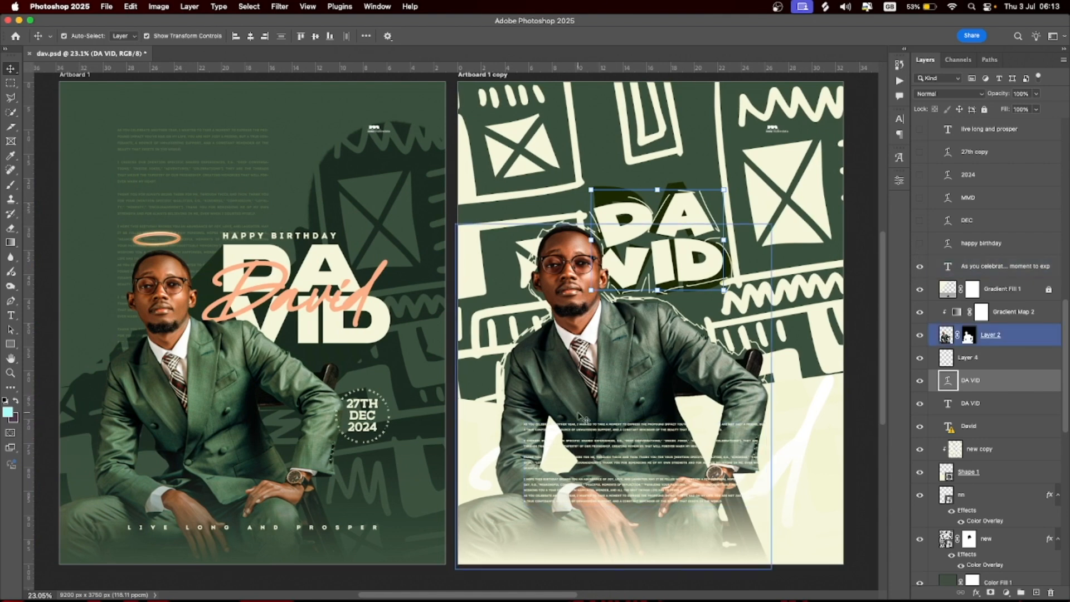
# Show the warped "happy birthday" text above the block-letter name on Artboard 1 copy and select it
pyautogui.hscroll(4, 694, 363)
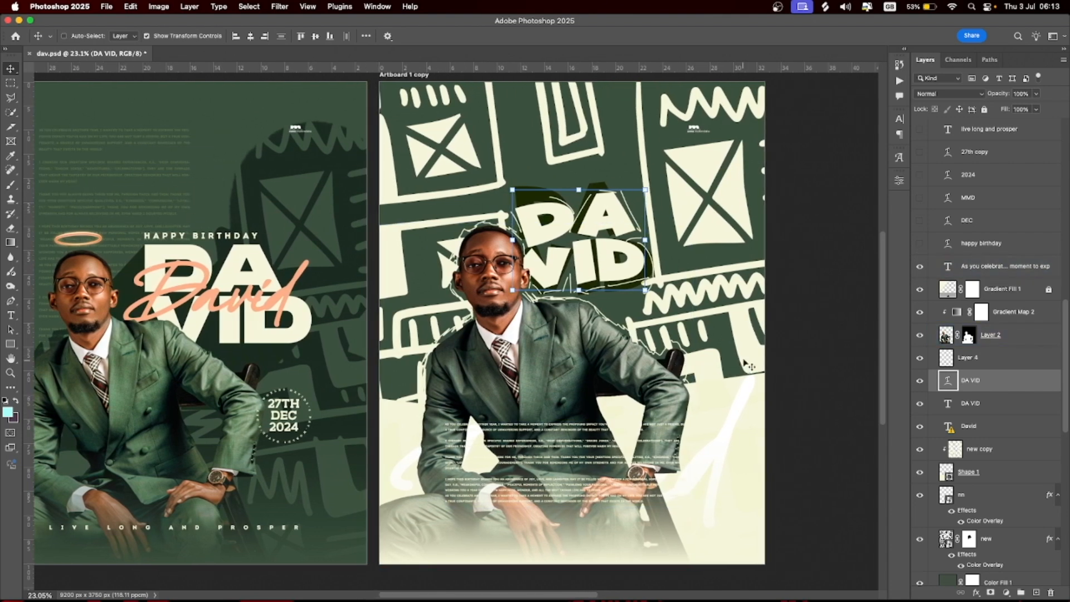
pyautogui.click(920, 244)
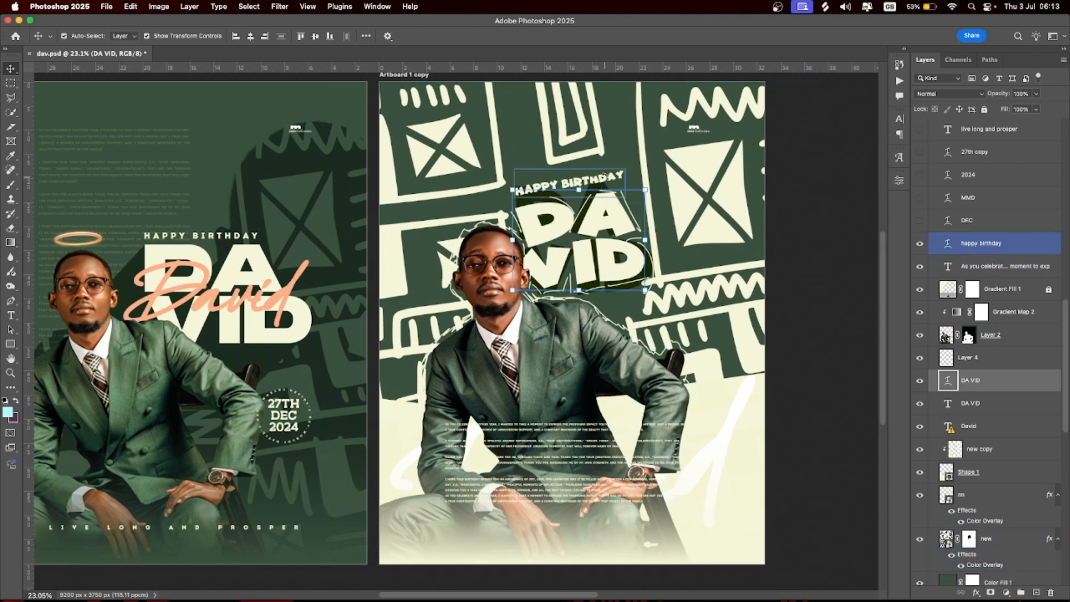
pyautogui.click(614, 178)
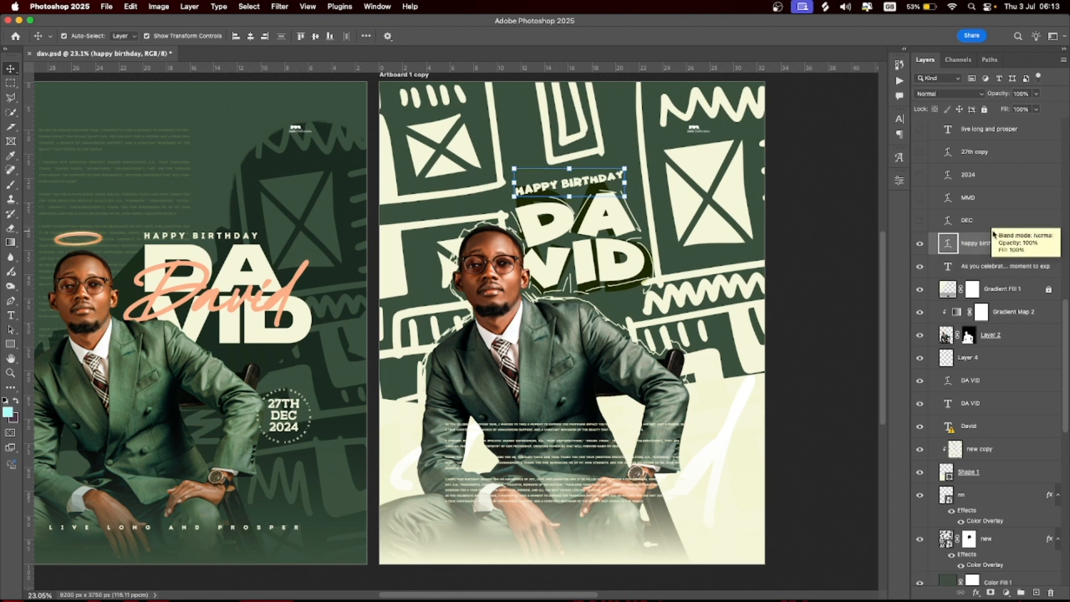
# Show the warped "DEC", "MMD" and "2024" text layers inside the crossed pattern box
pyautogui.scroll(3, 991, 238)
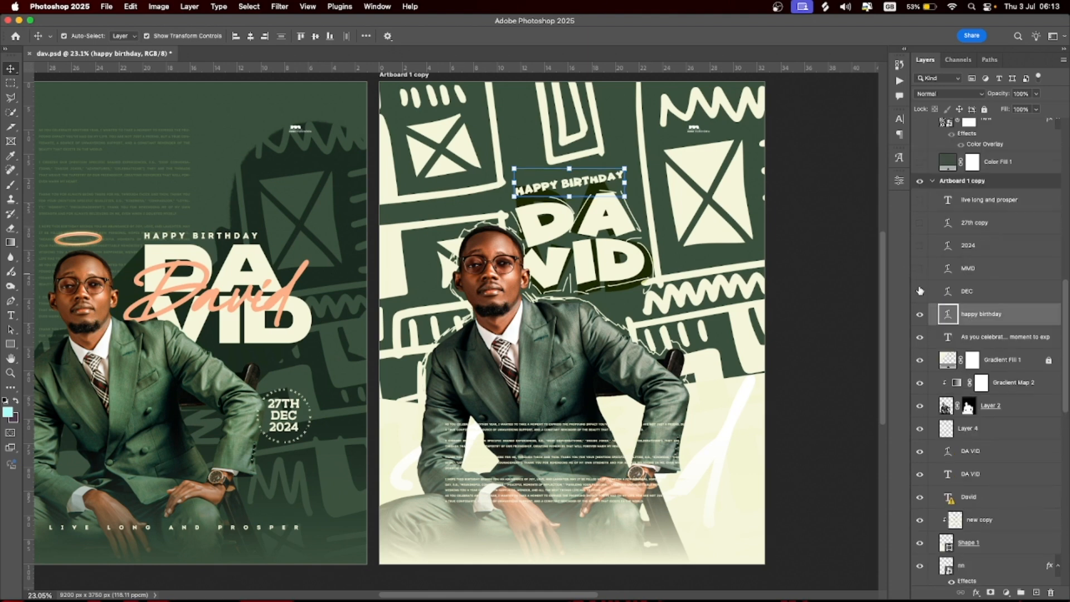
pyautogui.click(919, 293)
pyautogui.click(921, 270)
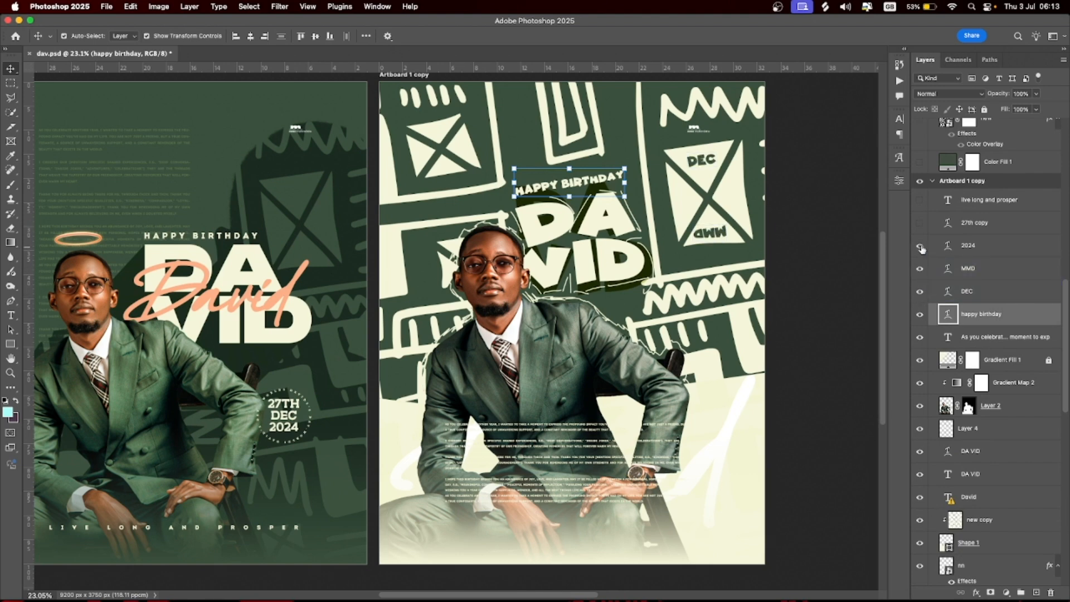
pyautogui.click(920, 247)
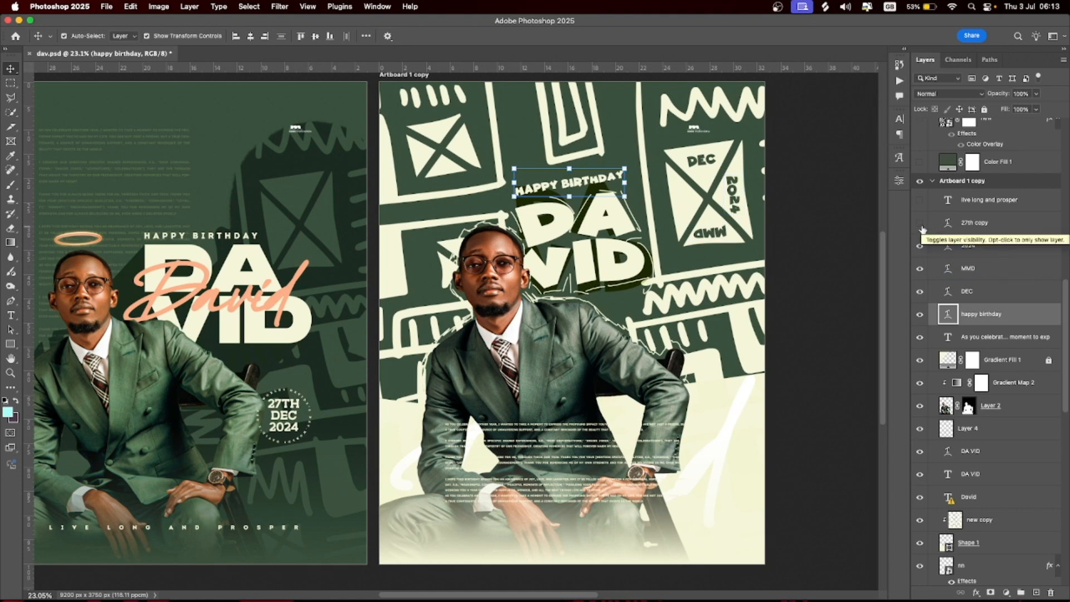
# Show the warped "27th copy" text in the crossed pattern box and the "live long and prosper" line on Artboard 1 copy
pyautogui.click(920, 224)
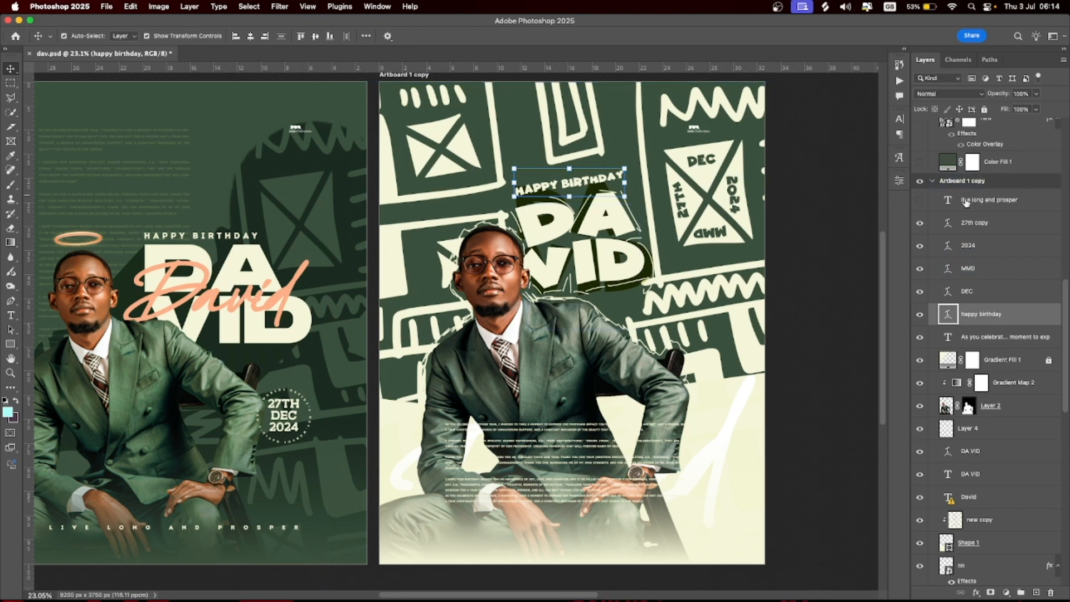
pyautogui.click(920, 201)
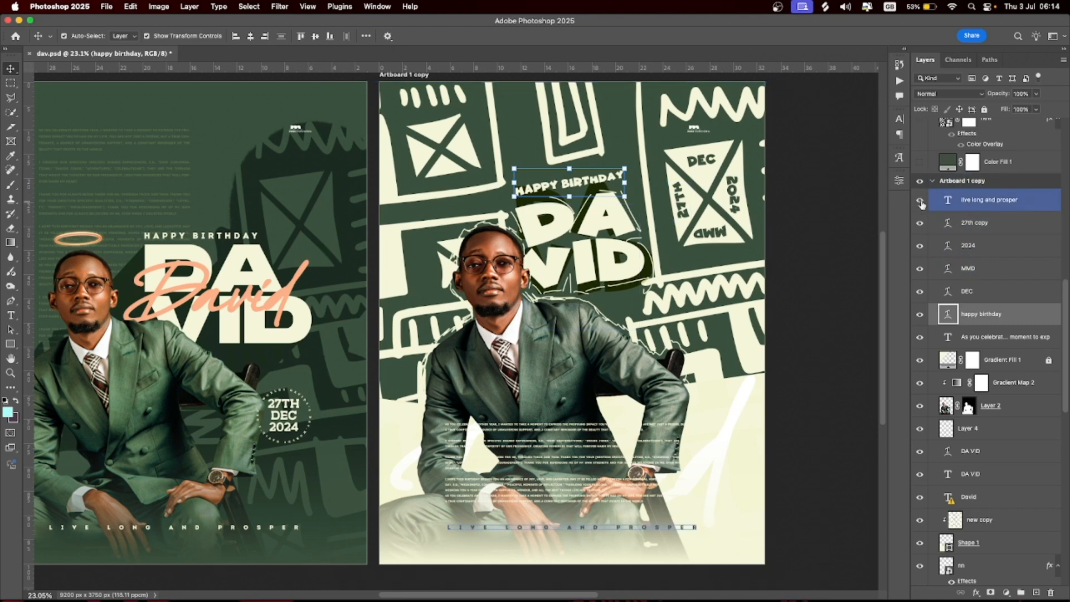
# Show the green Color Fill 1 background of Artboard 1 copy 2
pyautogui.scroll(5, 1034, 253)
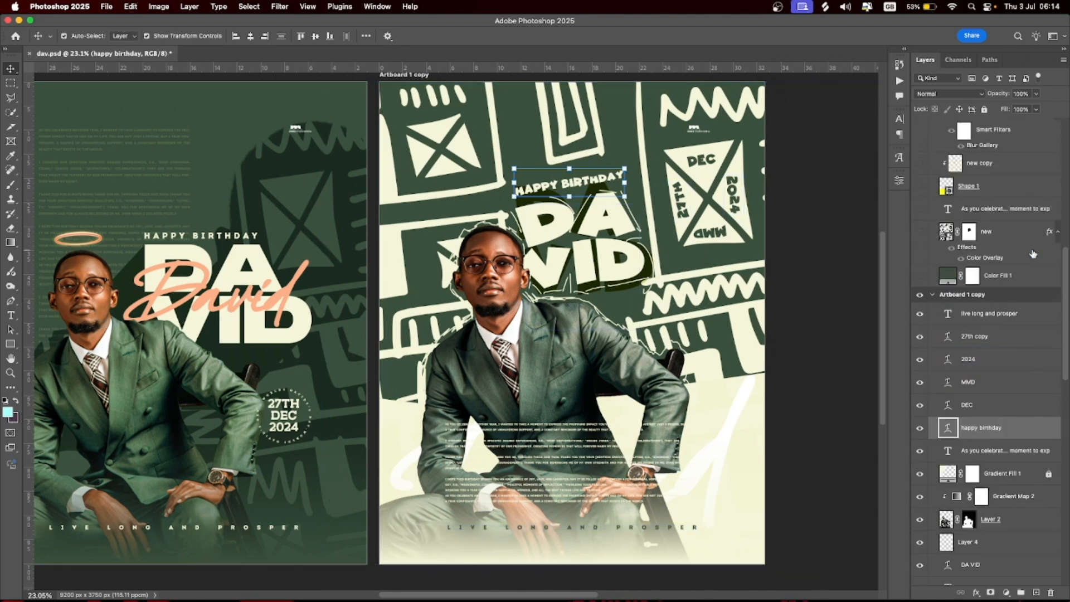
pyautogui.scroll(7, 1031, 254)
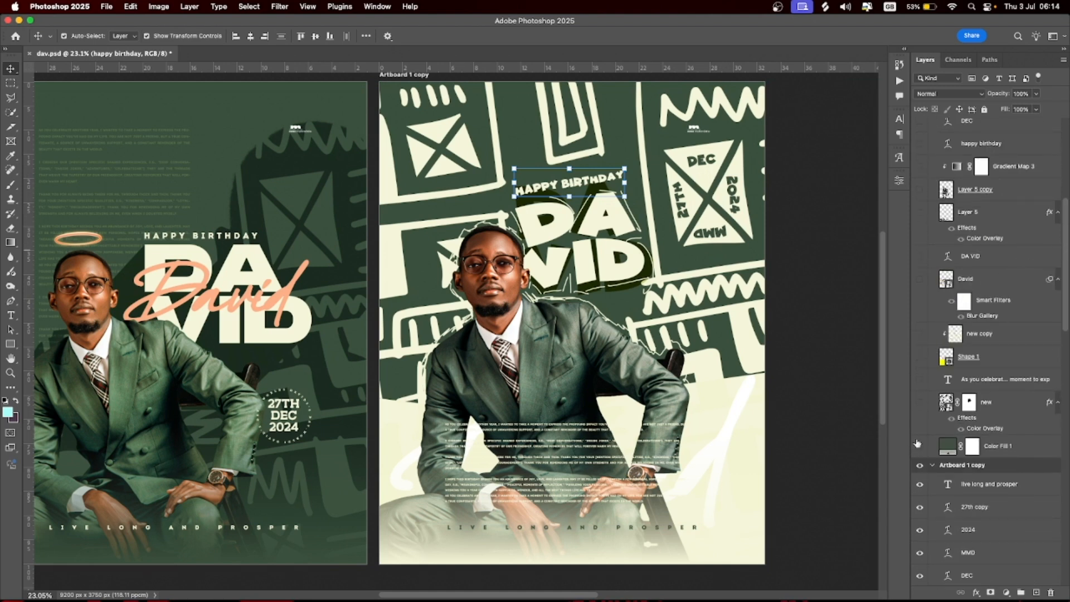
pyautogui.click(920, 450)
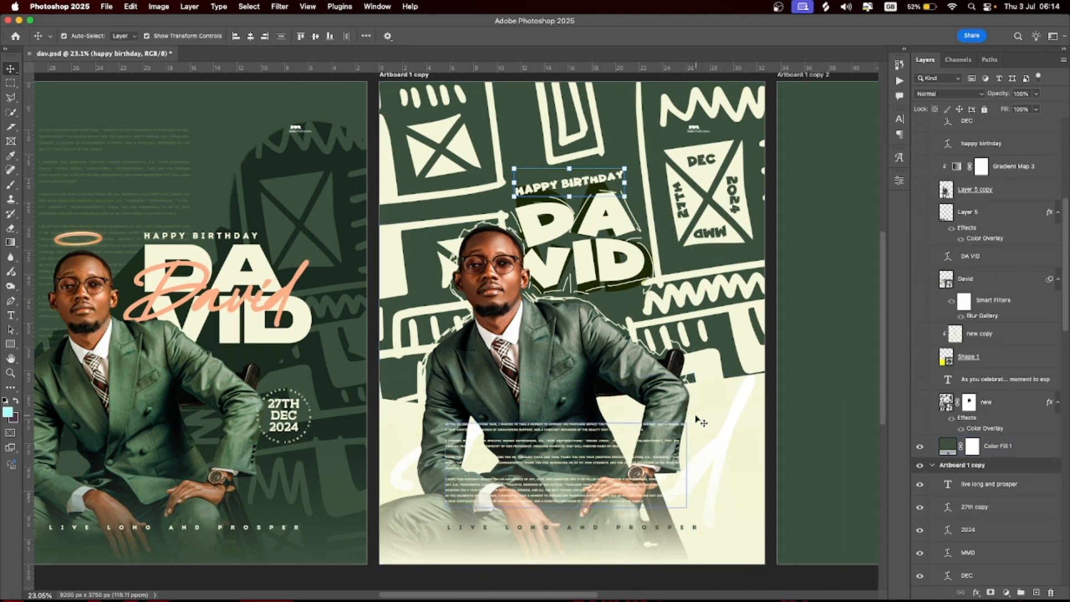
pyautogui.scroll(-2, 696, 418)
pyautogui.scroll(2, 697, 420)
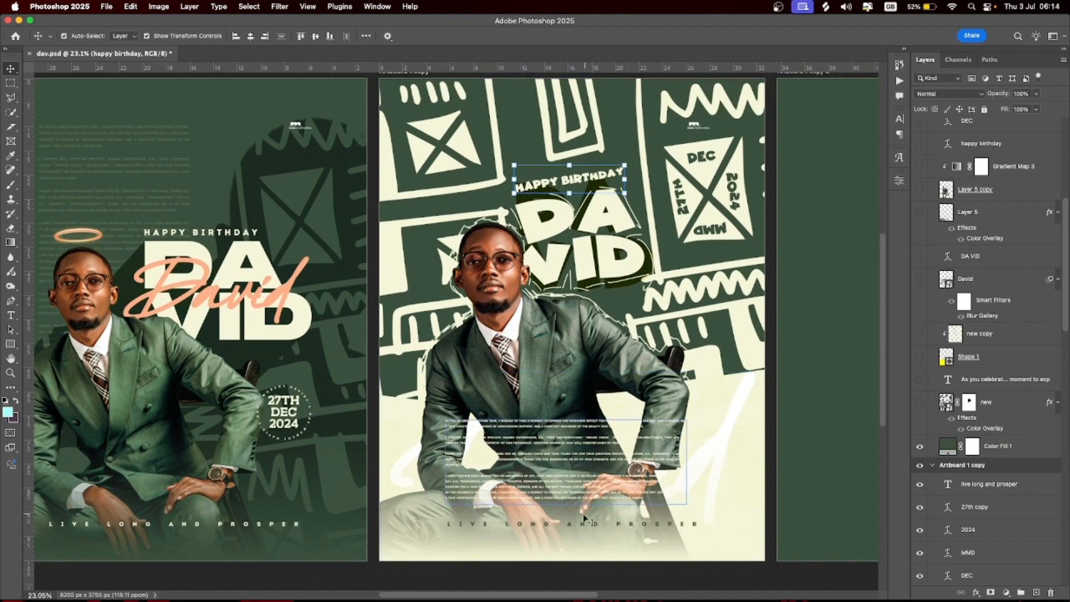
pyautogui.moveTo(631, 596)
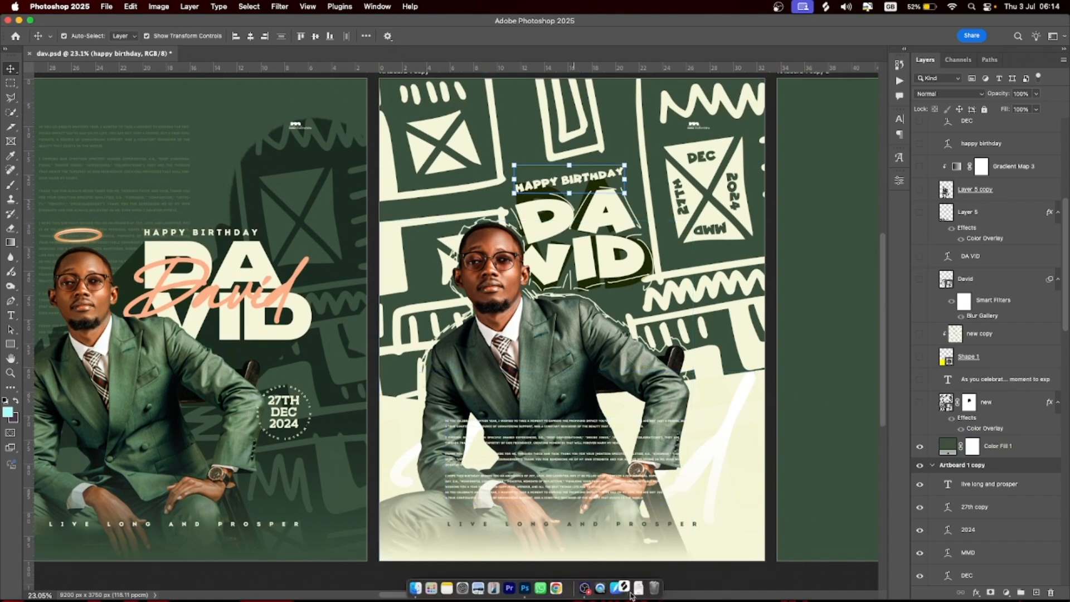
pyautogui.moveTo(632, 597); pyautogui.dragTo(571, 591)
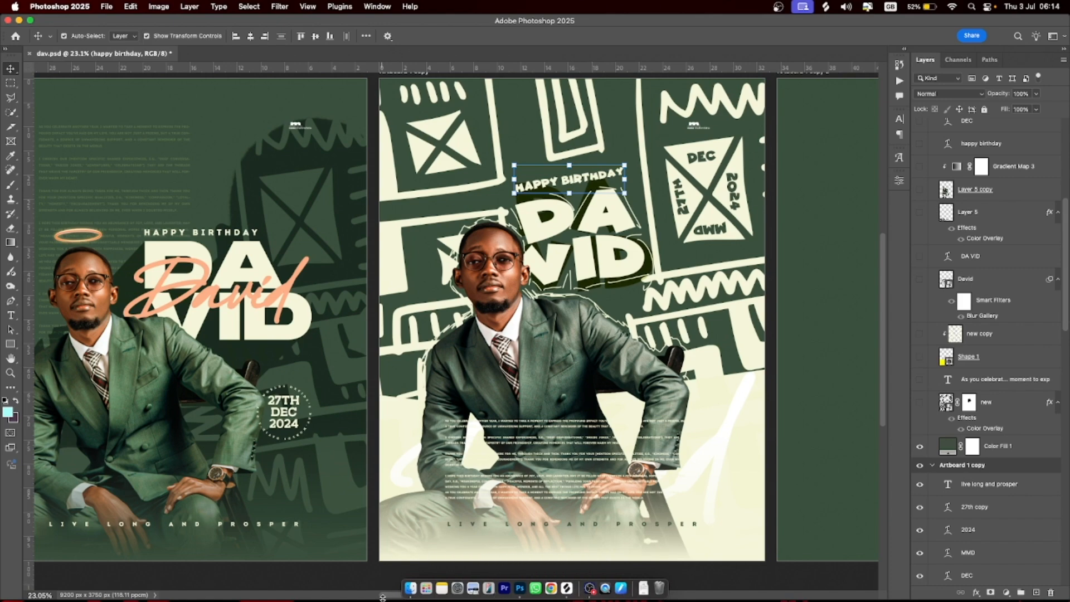
pyautogui.hscroll(10, 383, 552)
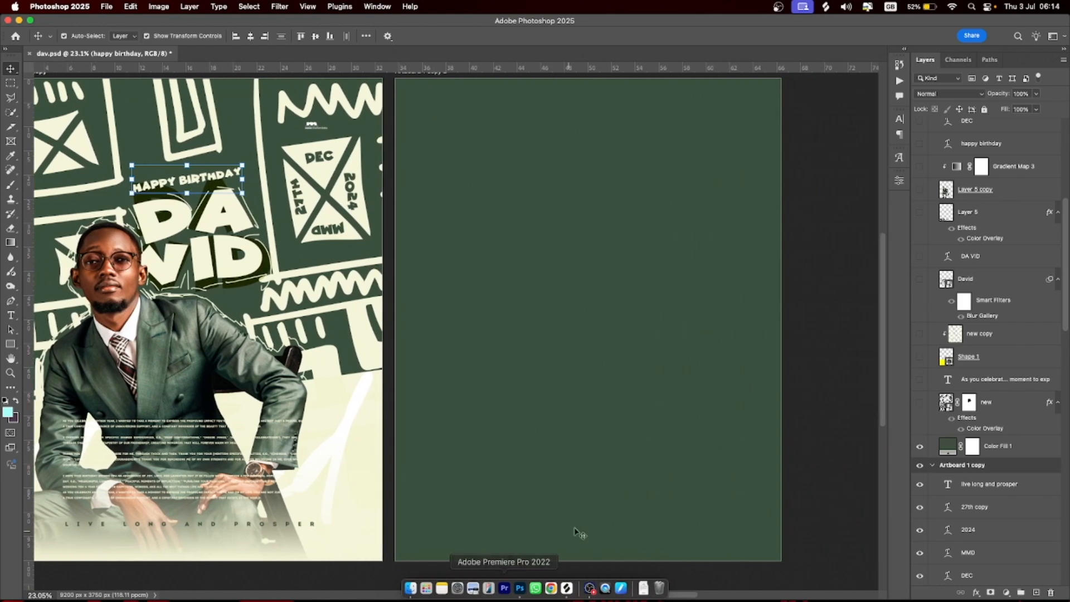
# Show the yellow "new" pattern layer and the "As you celebrat..." paragraph text on Artboard 1 copy 2
pyautogui.click(921, 405)
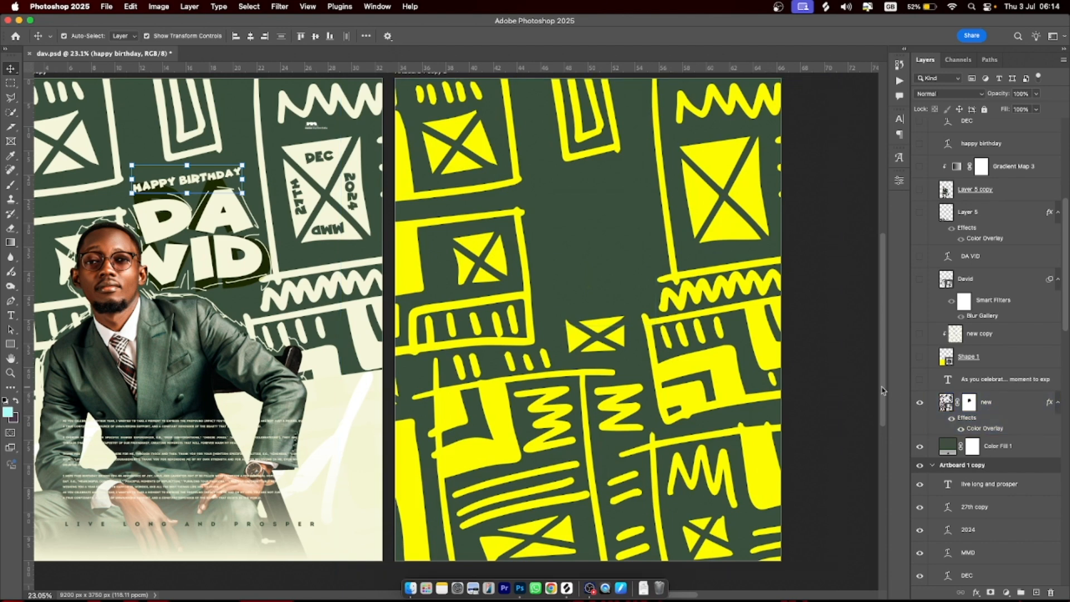
pyautogui.click(610, 222)
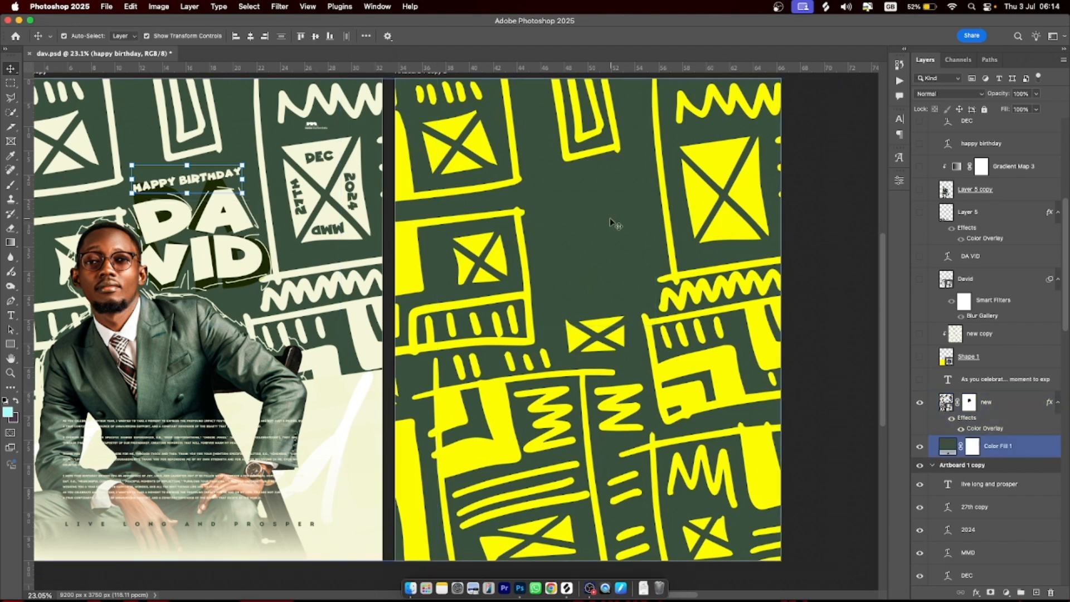
pyautogui.click(871, 244)
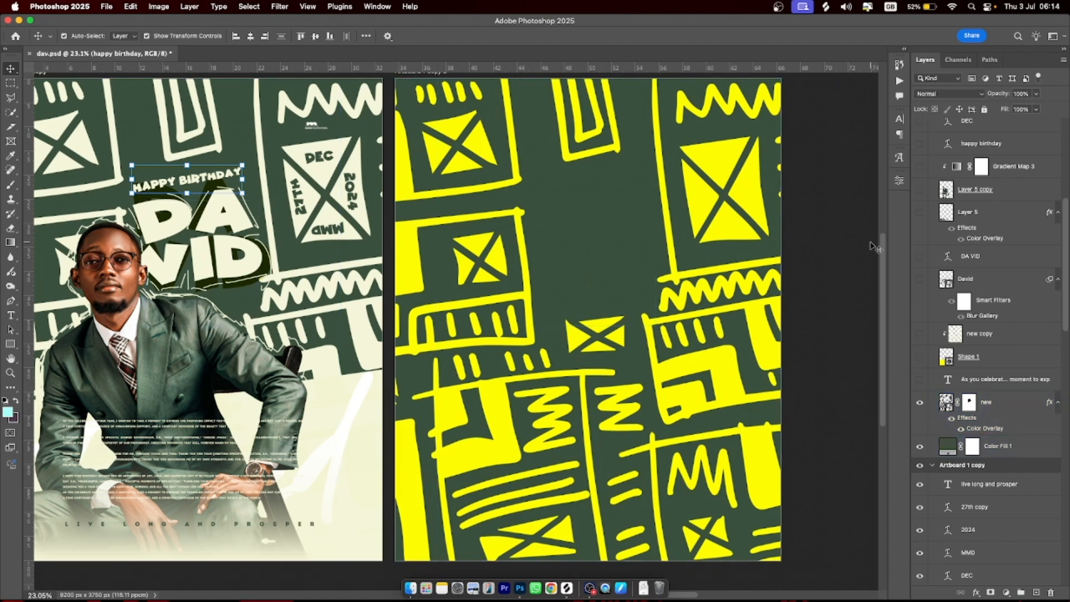
pyautogui.click(920, 381)
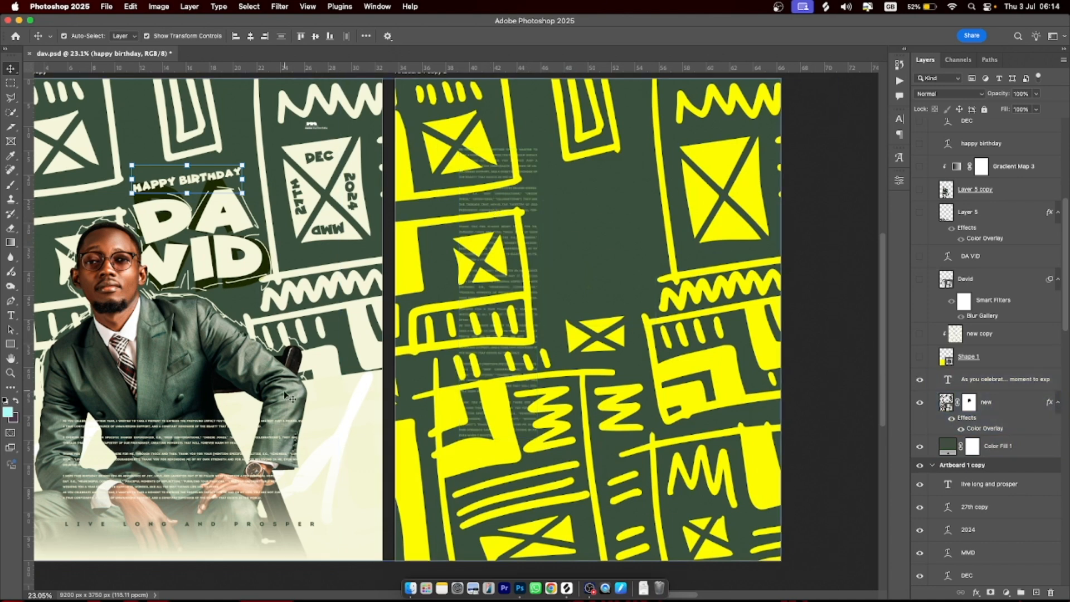
pyautogui.click(508, 173)
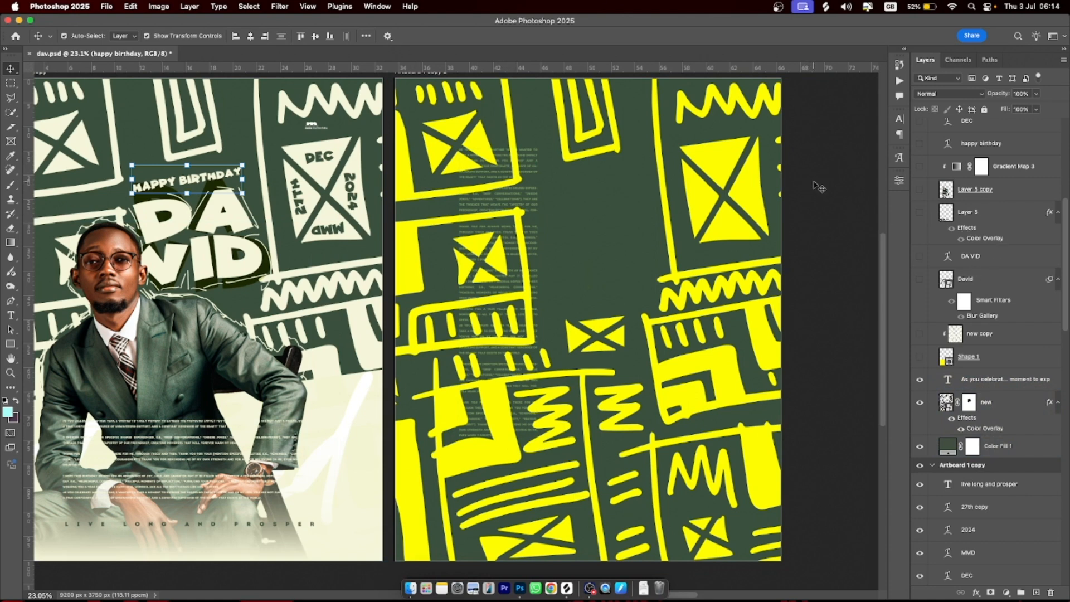
# Show the yellow Shape 1 block across the lower part of Artboard 1 copy 2
pyautogui.click(921, 358)
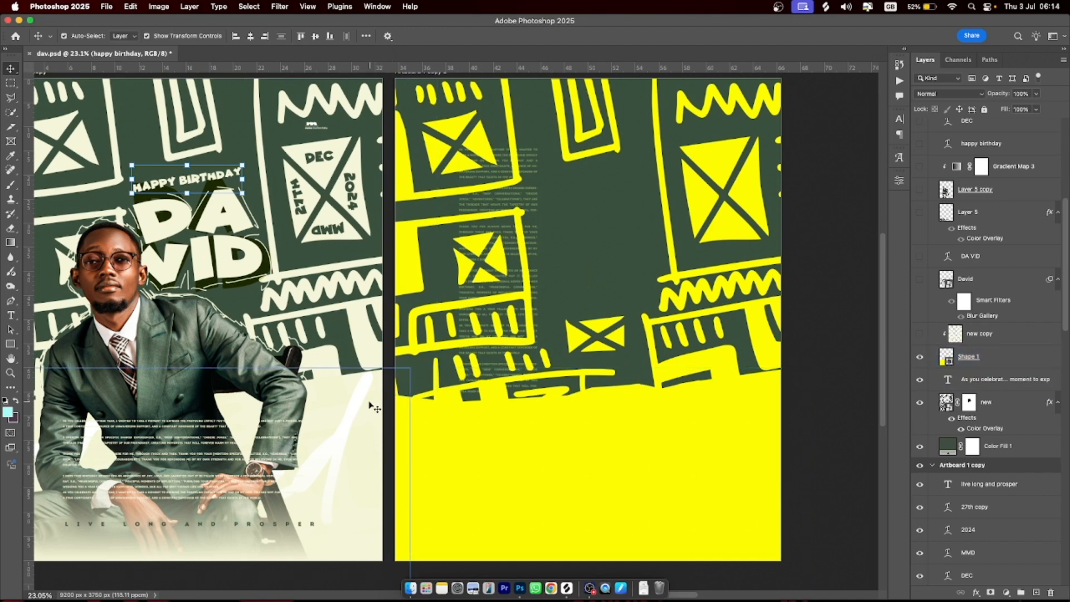
pyautogui.click(563, 450)
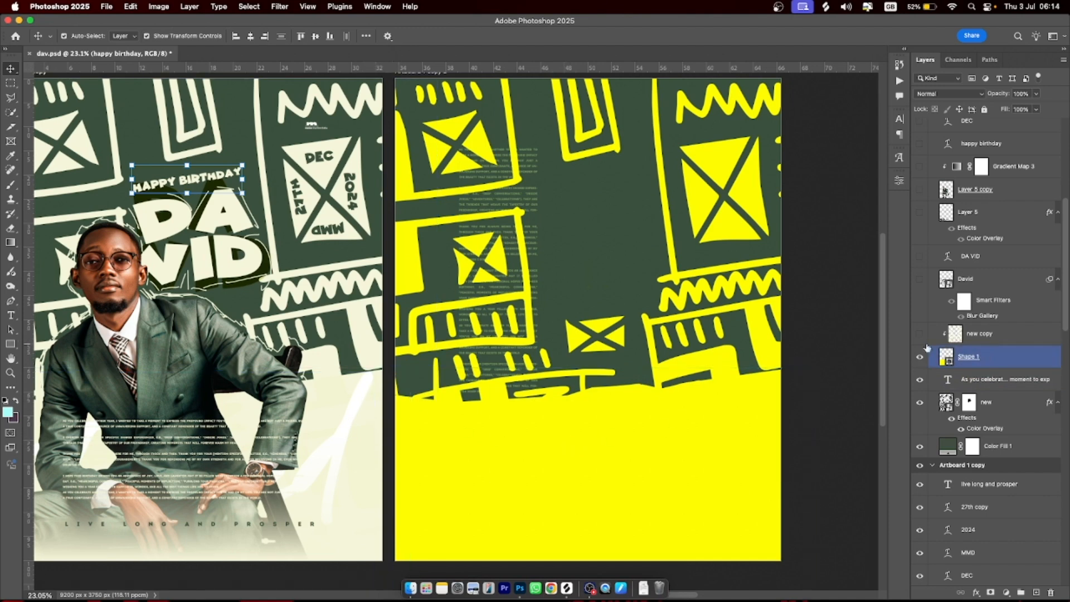
pyautogui.click(777, 225)
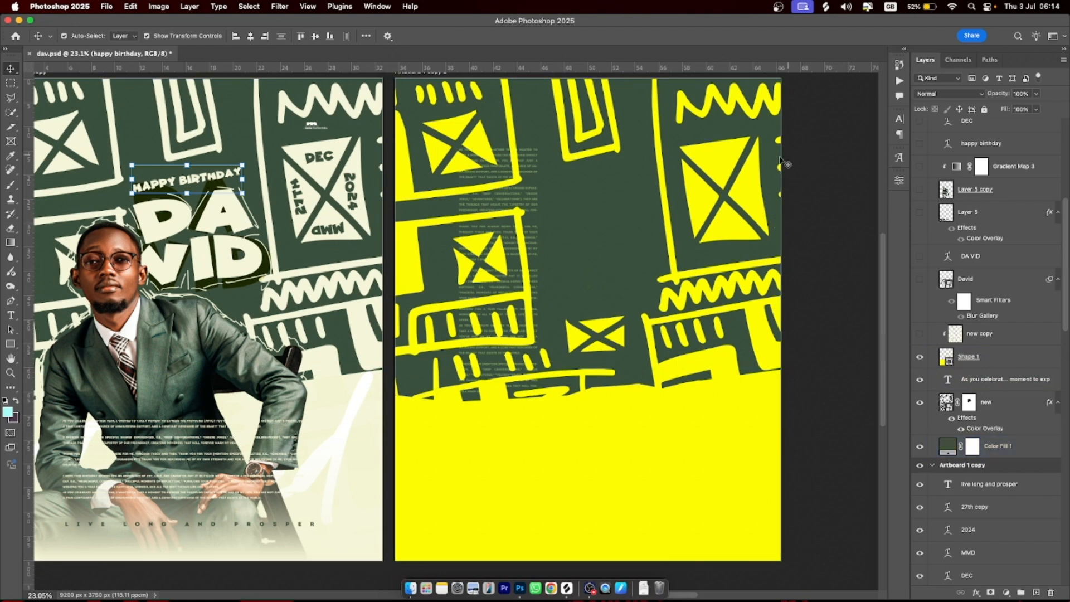
pyautogui.click(779, 179)
# Show the clipped "new copy" layer and the blurred handwritten name, and examine the name's Blur Gallery smart filter
pyautogui.click(920, 279)
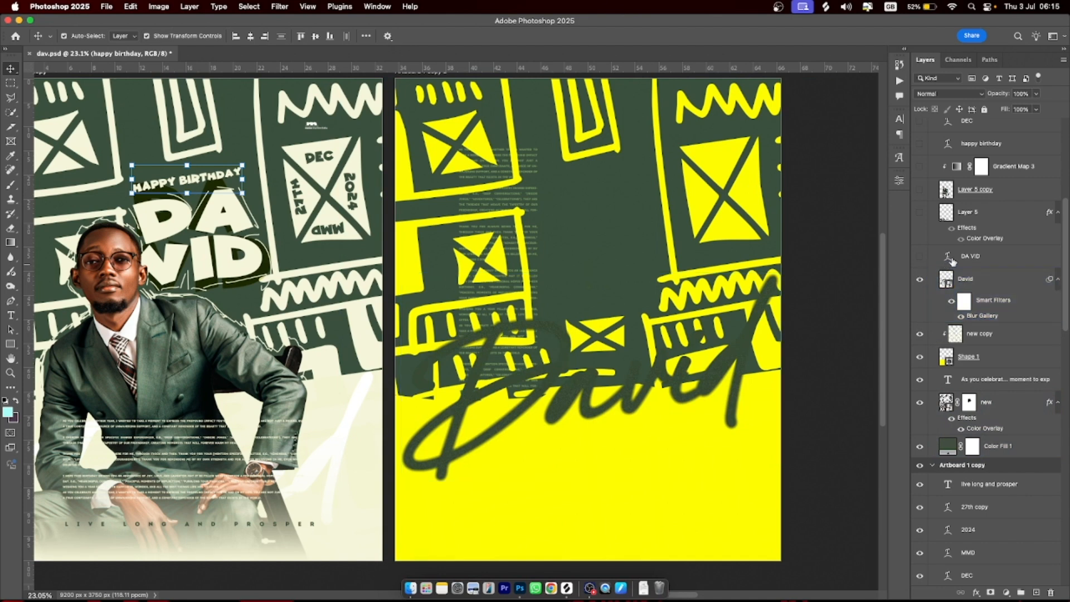
pyautogui.click(701, 302)
pyautogui.click(974, 316)
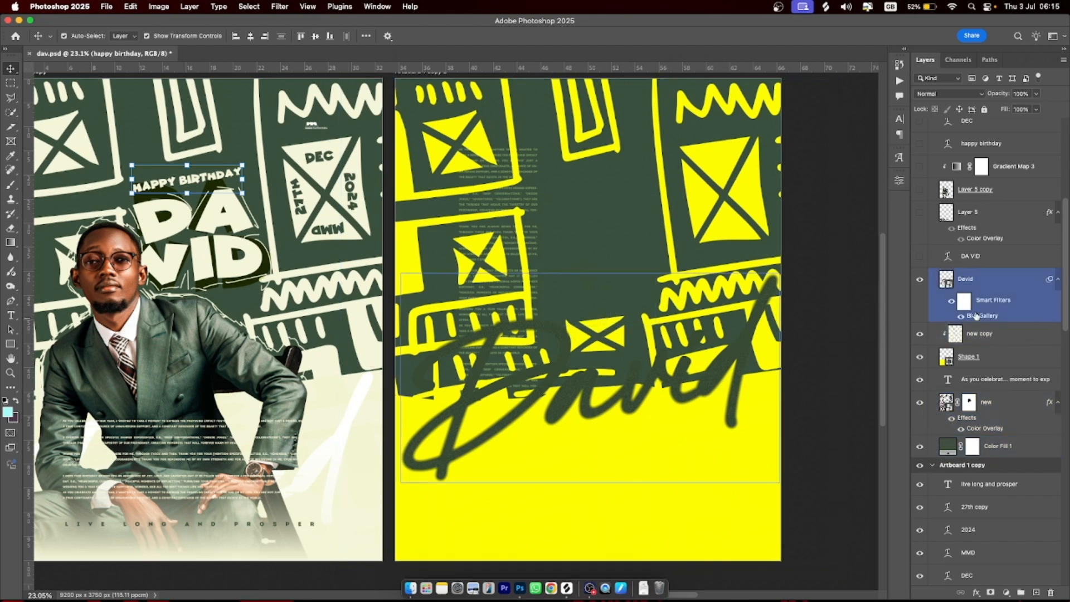
pyautogui.click(956, 332)
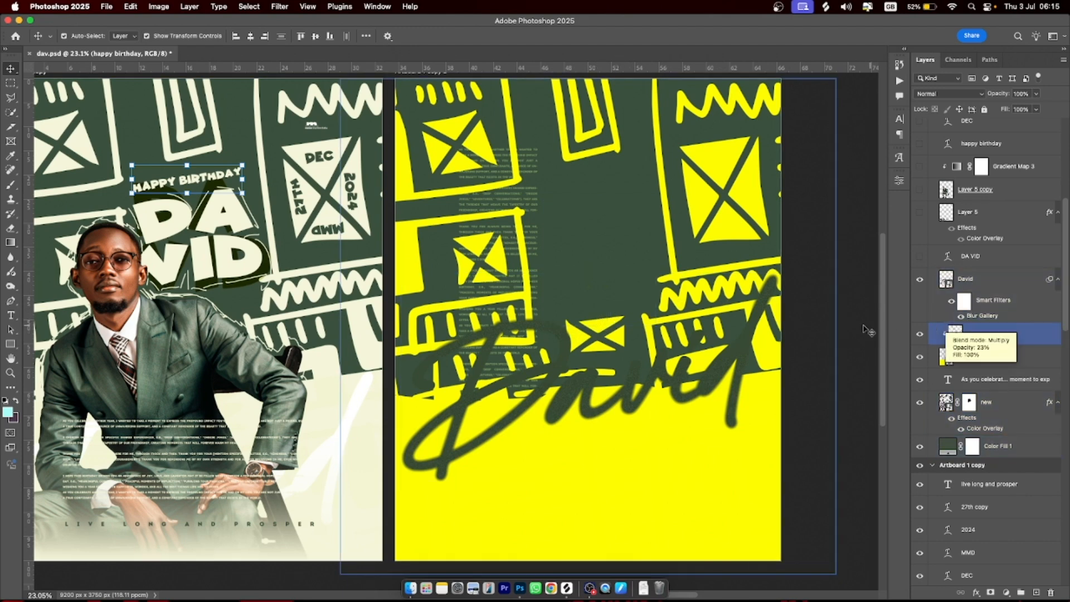
pyautogui.click(762, 318)
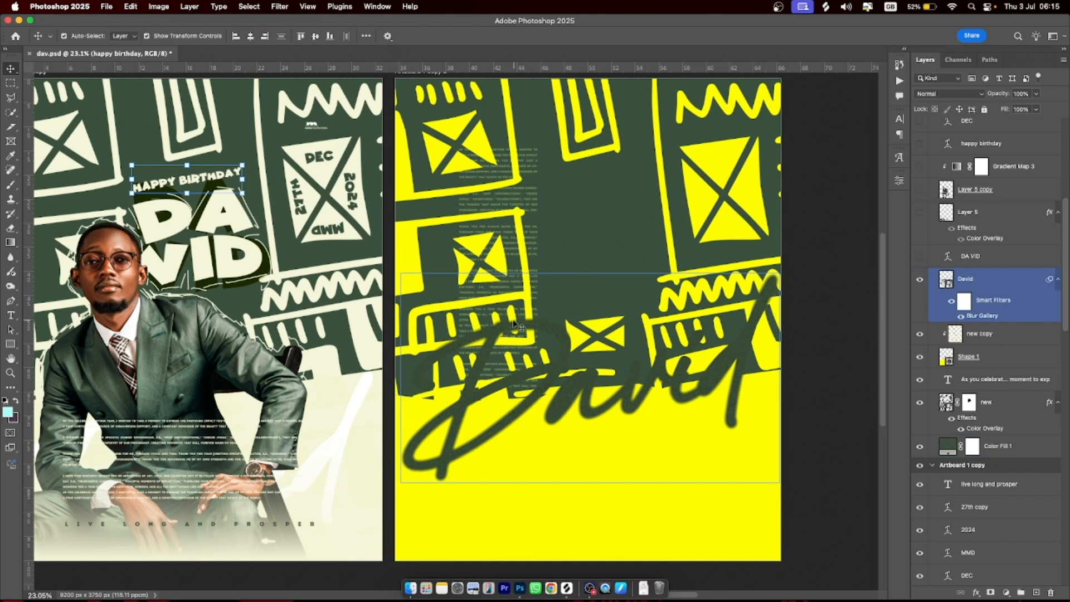
# Show the warped block-letter name and the Layer 5 shadow on Artboard 1 copy 2, toggling the shadow to compare
pyautogui.scroll(2, 1004, 296)
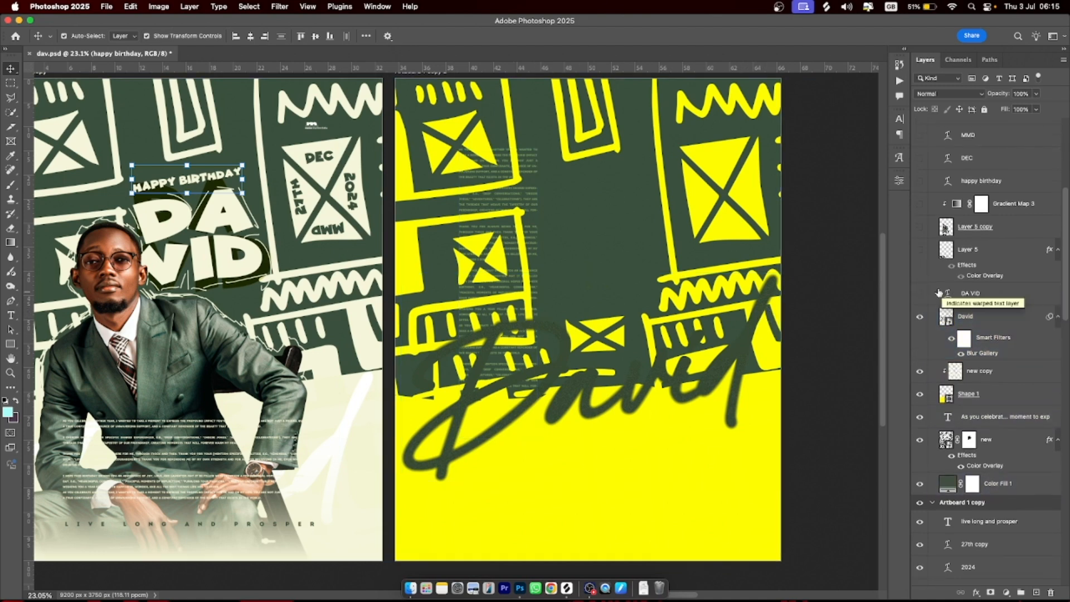
pyautogui.click(921, 294)
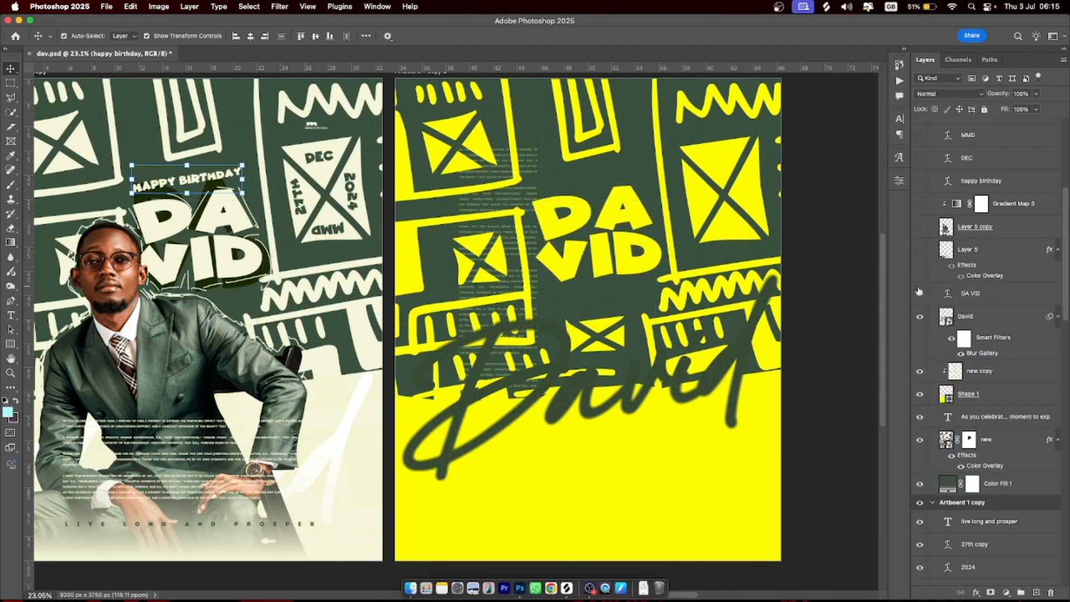
pyautogui.scroll(2, 919, 291)
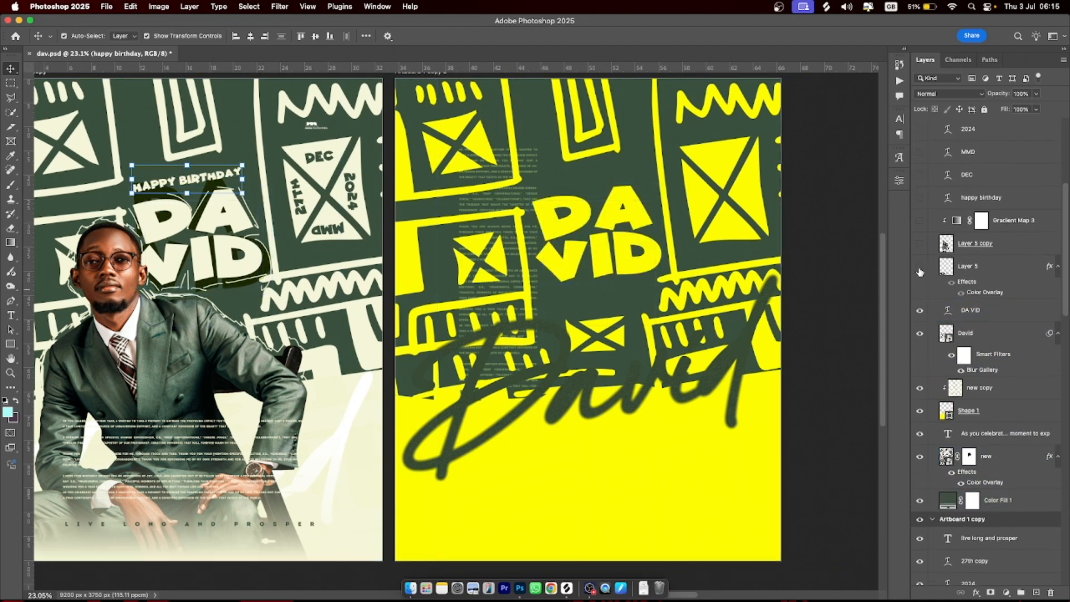
pyautogui.click(920, 269)
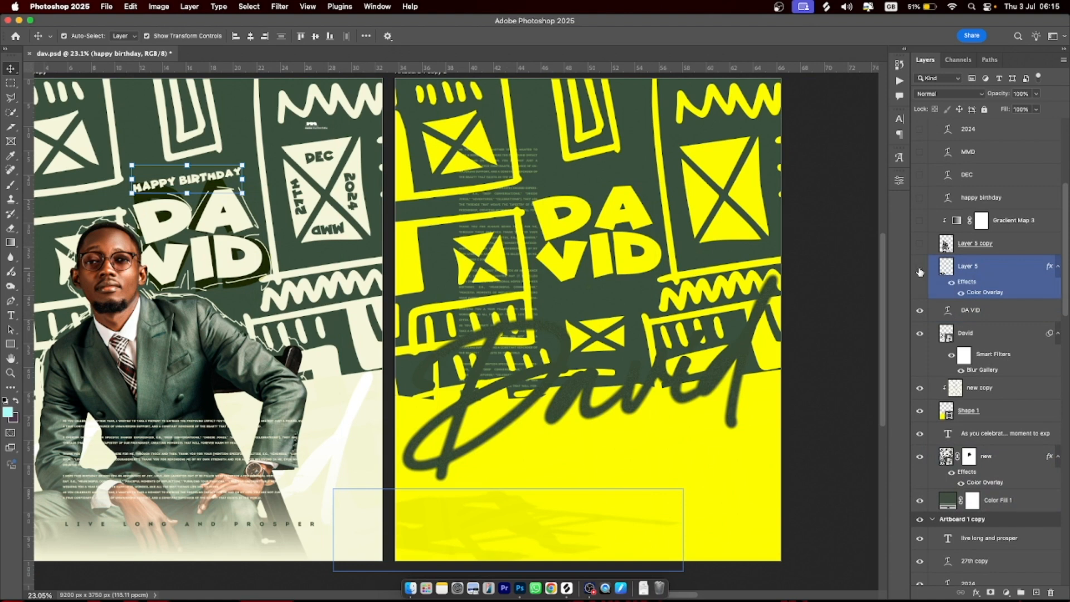
pyautogui.click(921, 271)
pyautogui.click(921, 271)
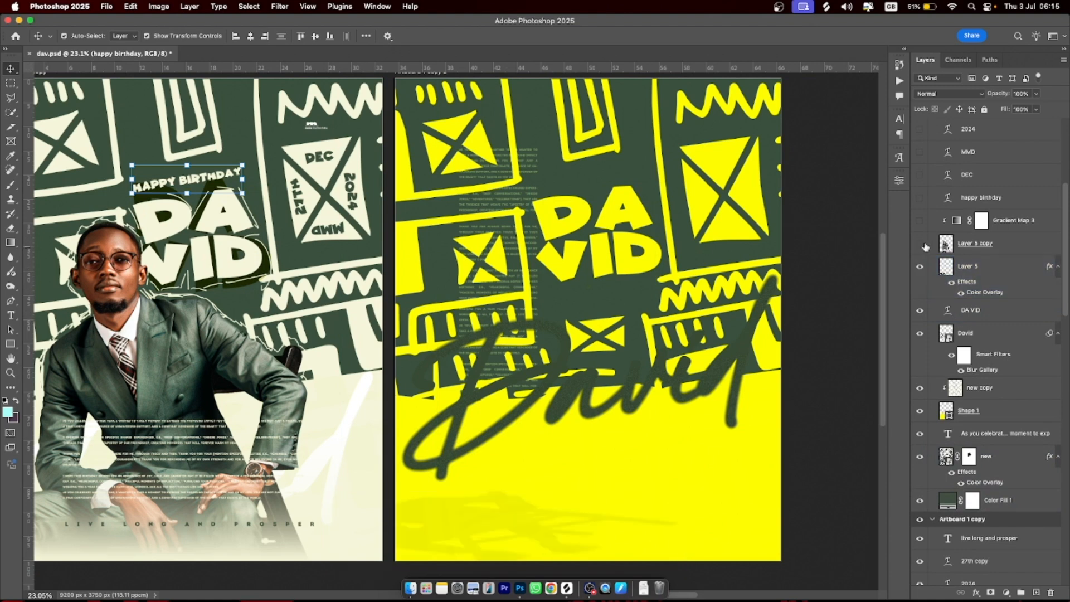
# Show the seated portrait on Layer 5 copy with its clipped Gradient Map 3, and open the gradient map's properties
pyautogui.click(923, 244)
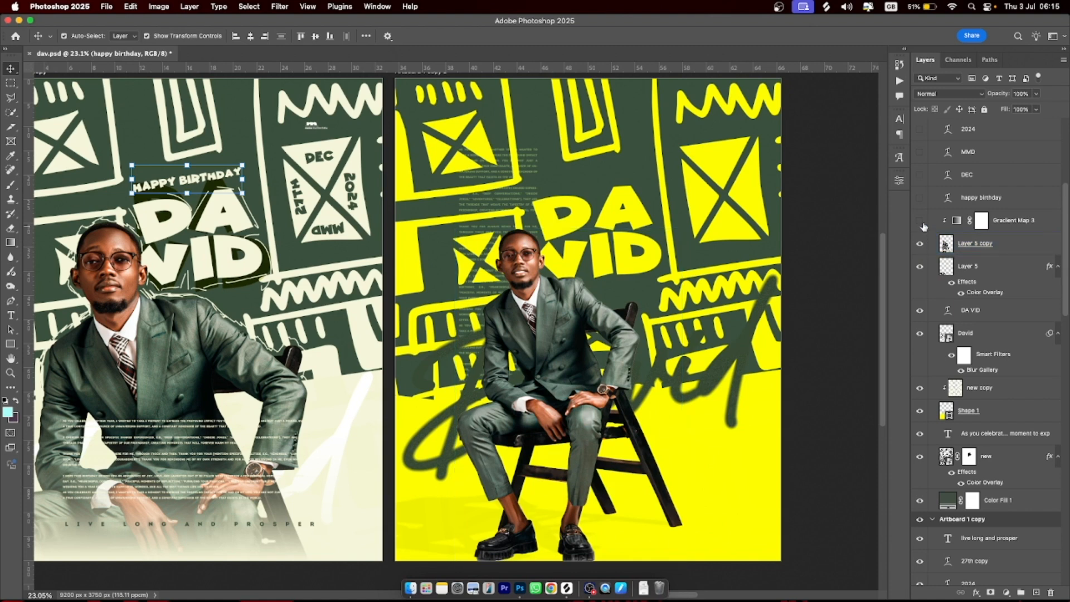
pyautogui.click(923, 224)
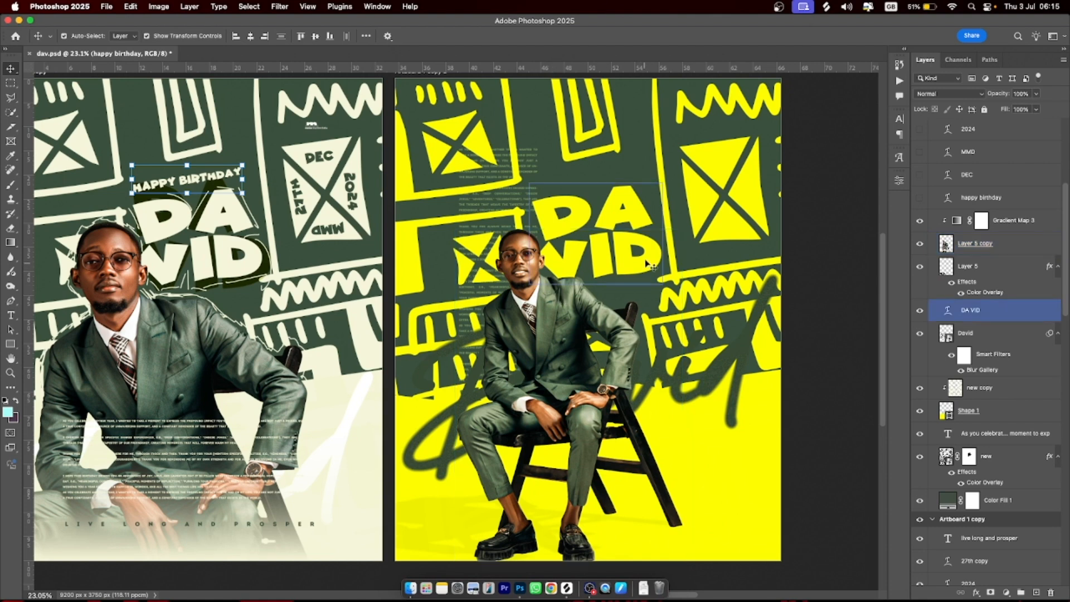
pyautogui.doubleClick(956, 224)
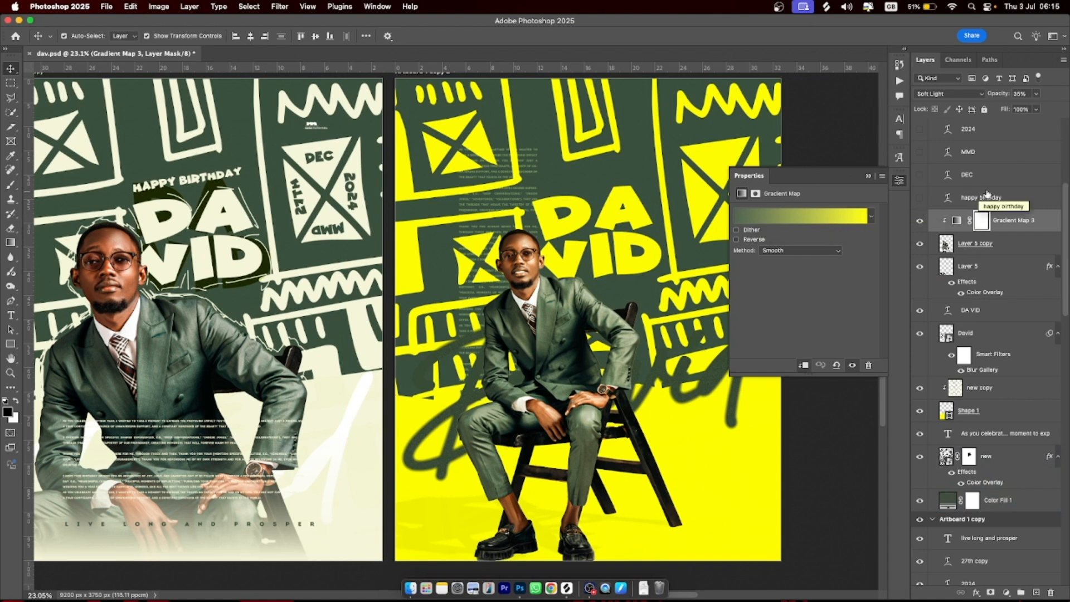
# Show the warped "happy birthday", "DEC", "MMD", "2024" and "27th copy" text layers on Artboard 1 copy 2
pyautogui.scroll(5, 1005, 250)
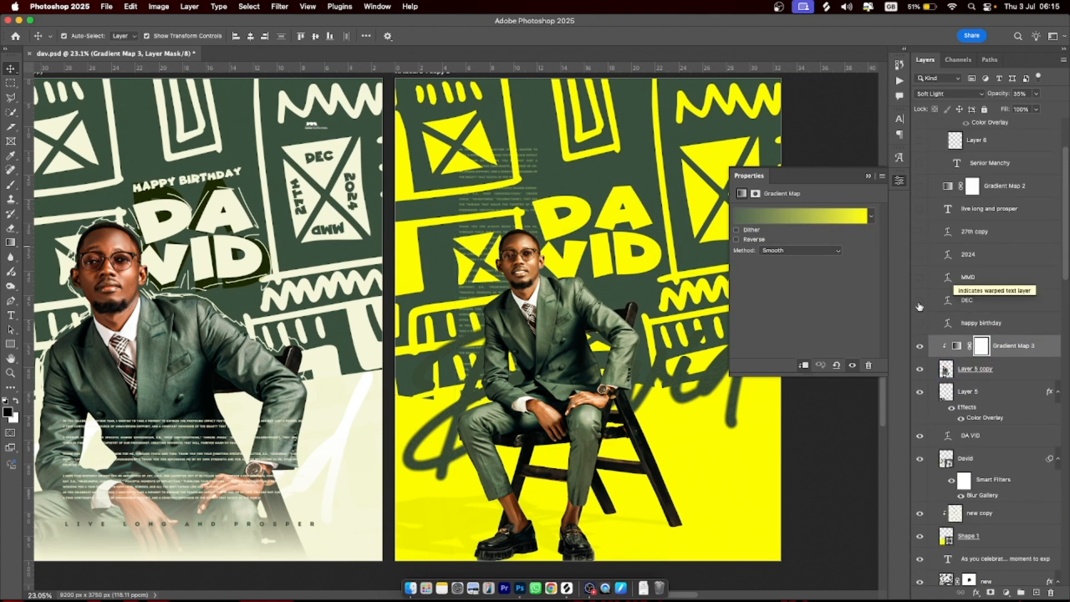
pyautogui.click(919, 325)
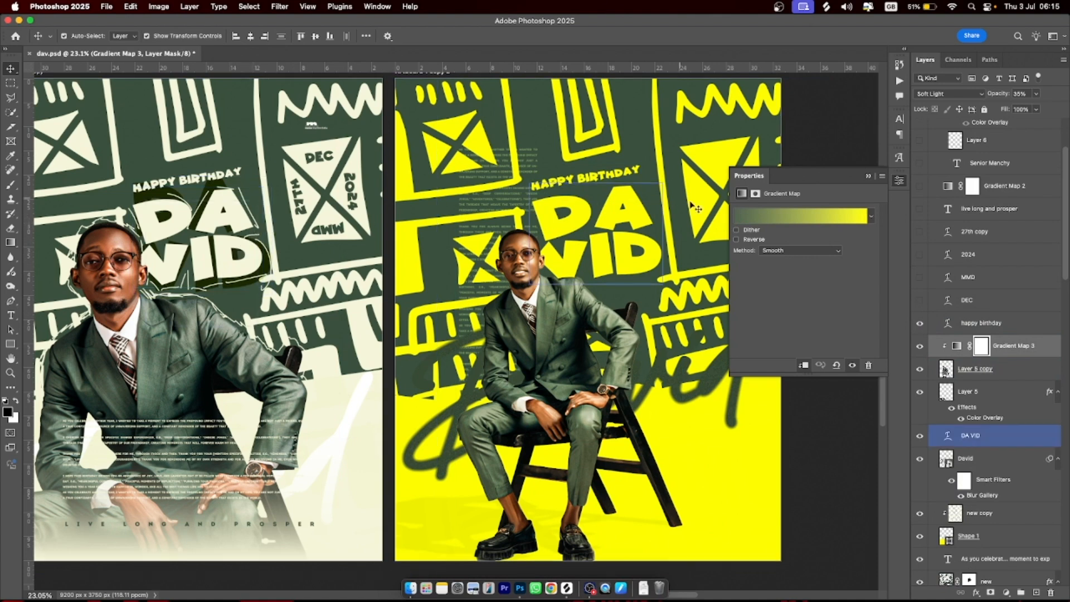
pyautogui.click(920, 300)
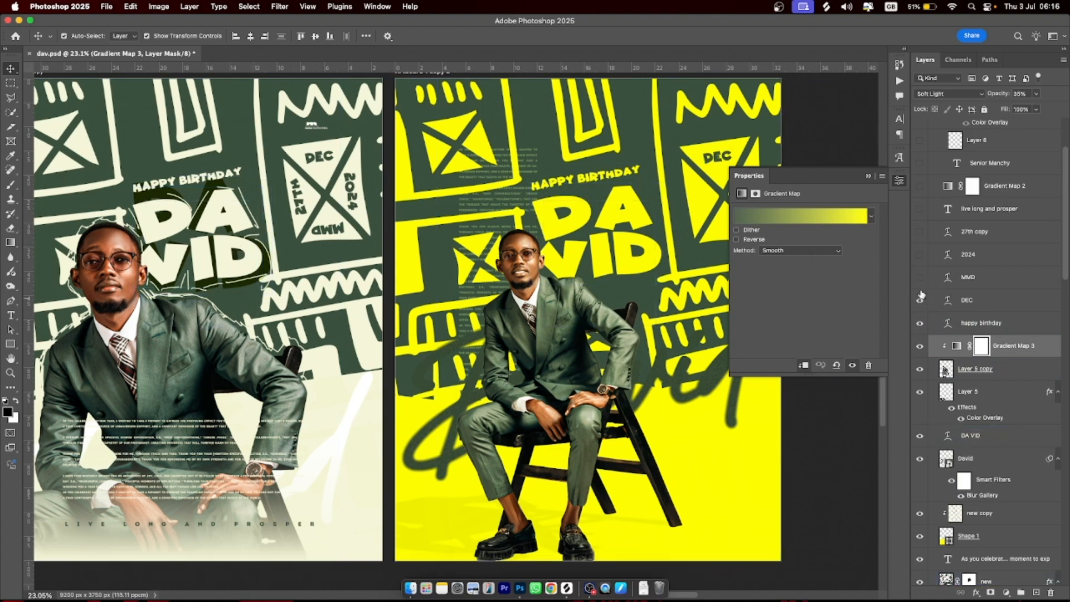
pyautogui.click(920, 278)
pyautogui.click(920, 254)
pyautogui.click(920, 232)
pyautogui.click(953, 233)
# Show the "live long and prosper" text and the Gradient Map 2 adjustment above it on Artboard 1 copy 2
pyautogui.scroll(1, 954, 236)
pyautogui.scroll(3, 954, 236)
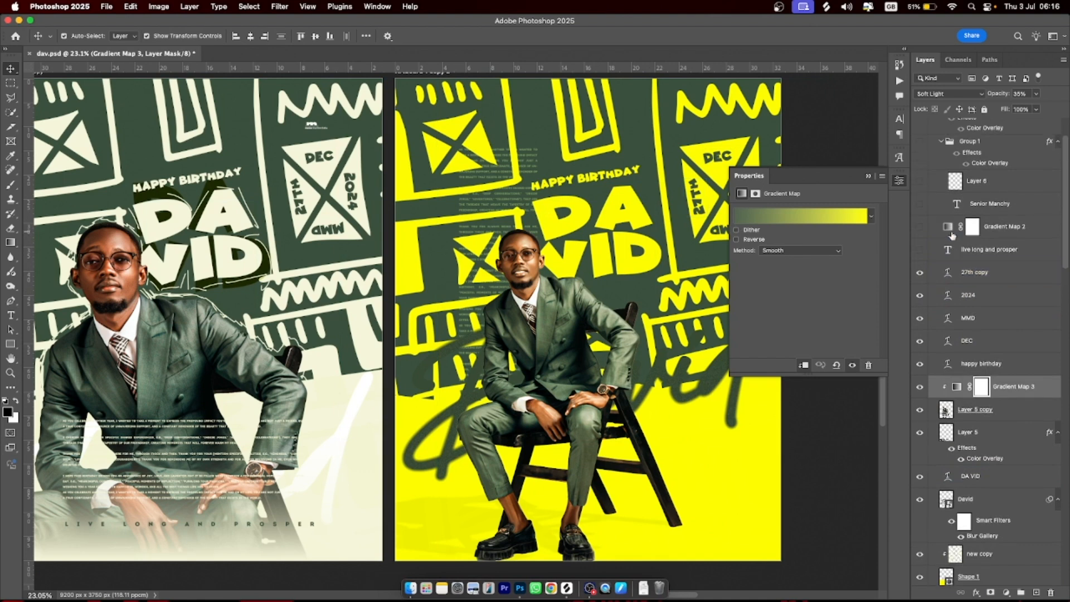
pyautogui.click(921, 251)
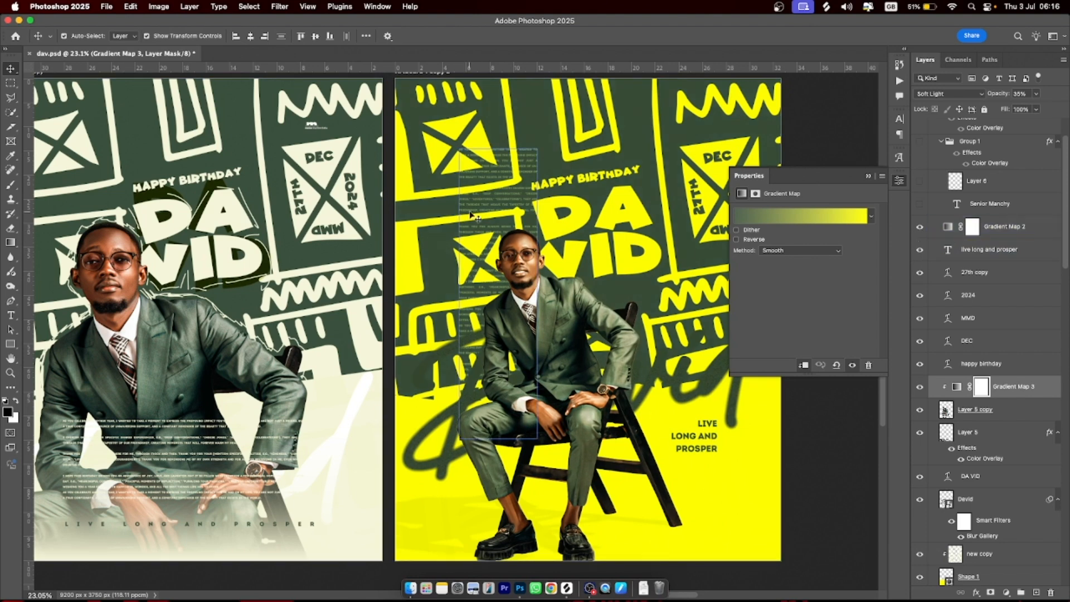
pyautogui.click(548, 214)
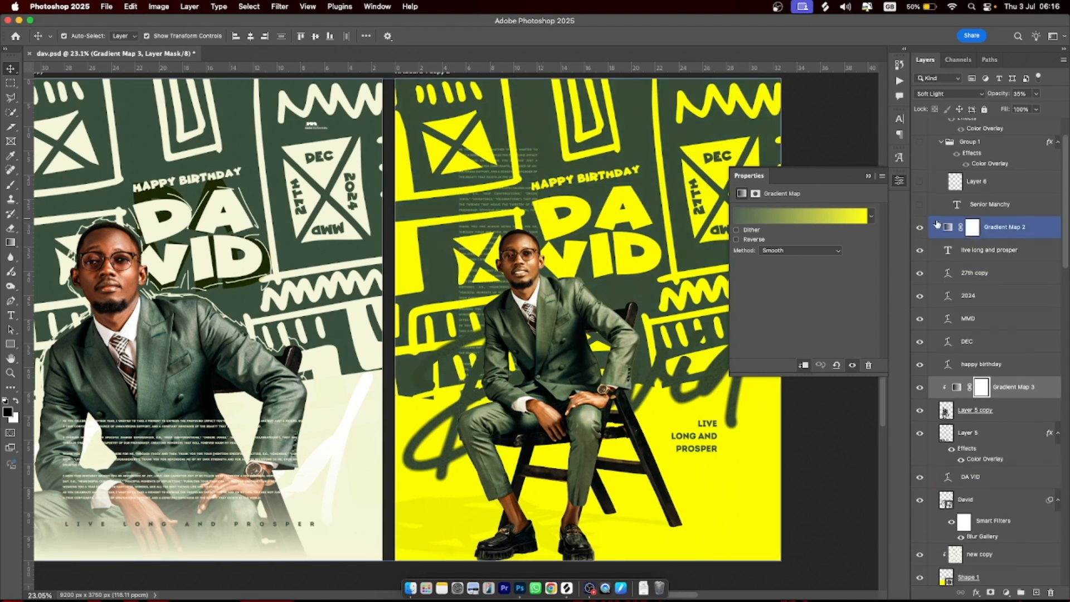
# Show the signature text, the Layer 6 oval around it and the topmost logo layer on Artboard 1 copy 2
pyautogui.scroll(3, 931, 223)
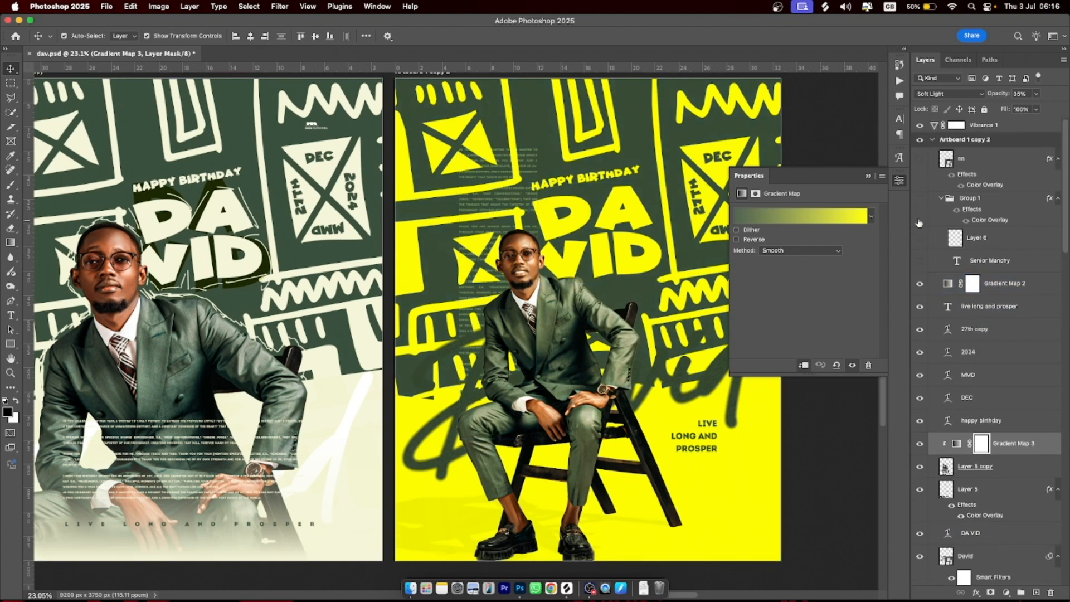
pyautogui.click(921, 262)
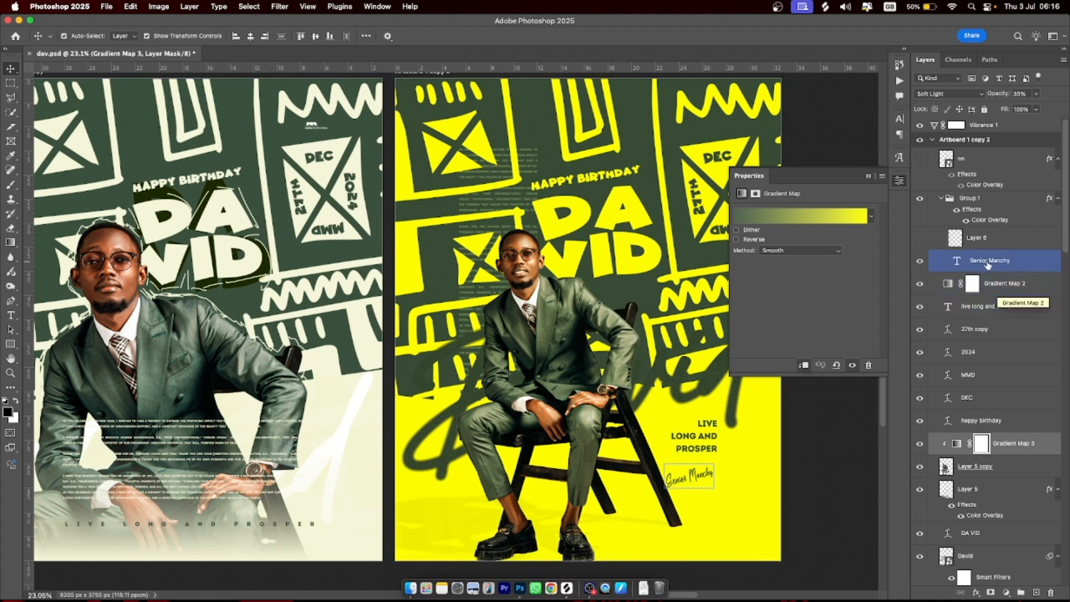
pyautogui.click(990, 261)
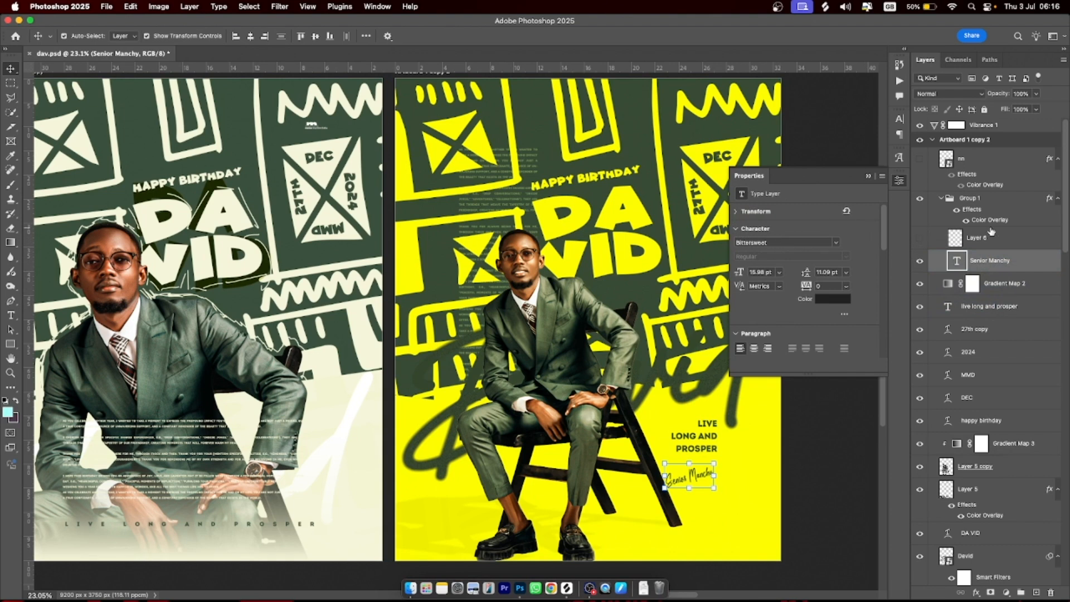
pyautogui.click(921, 239)
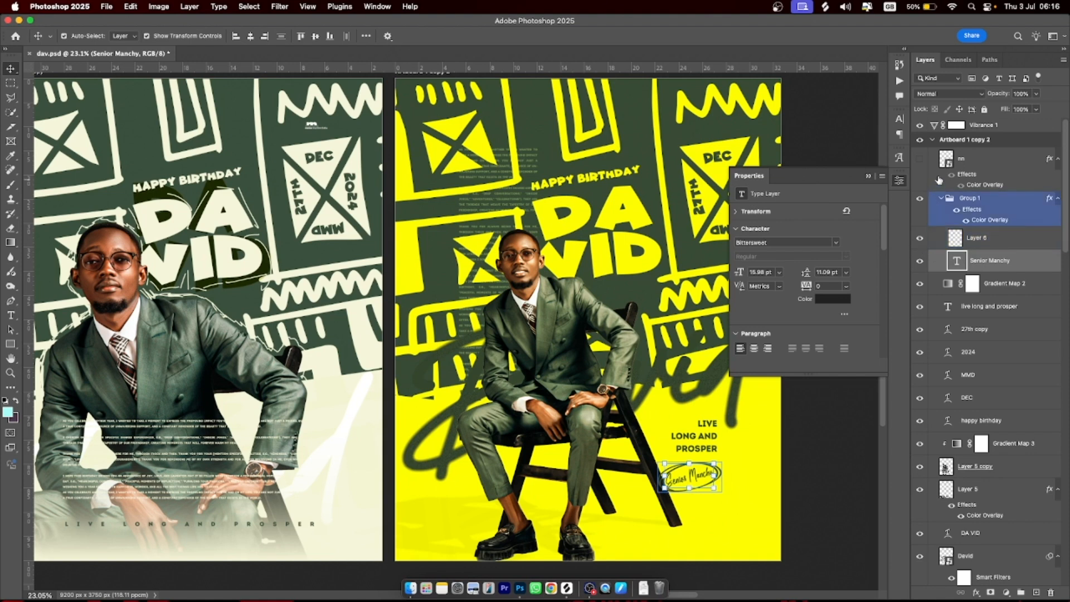
pyautogui.click(919, 159)
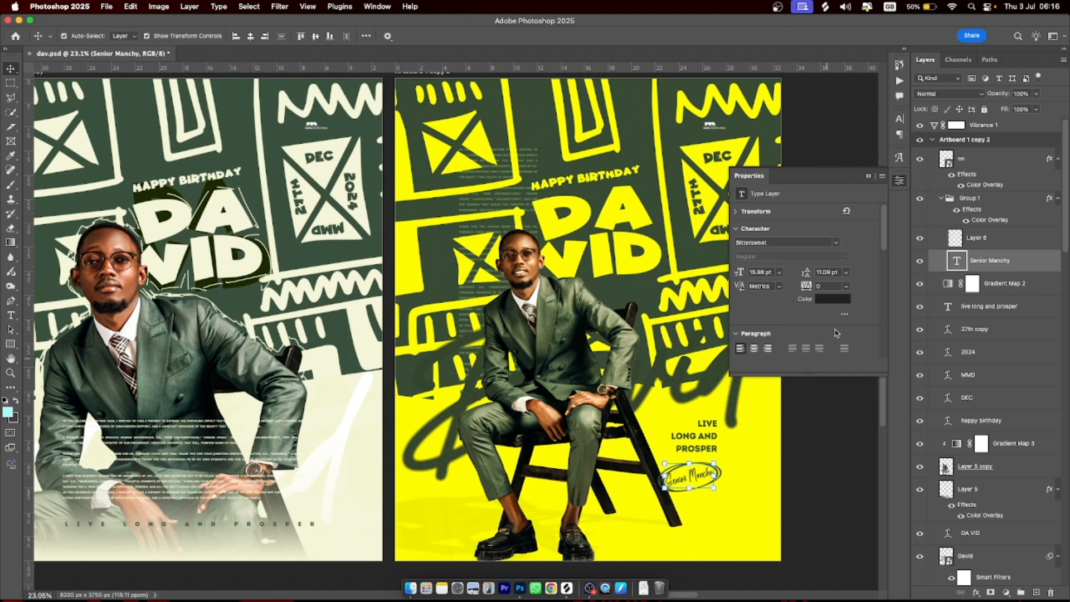
# Collapse the layer contents of Artboard 1 copy 2 and Artboard 1 copy, and select Artboard 1
pyautogui.click(936, 142)
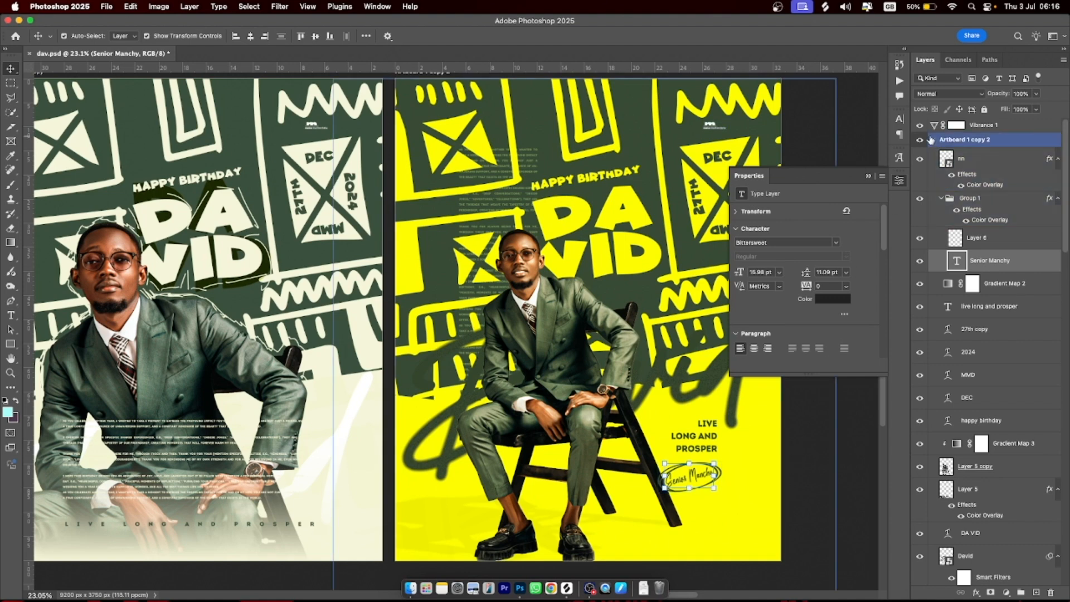
pyautogui.hotkey('shift', 'v')
pyautogui.click(932, 141)
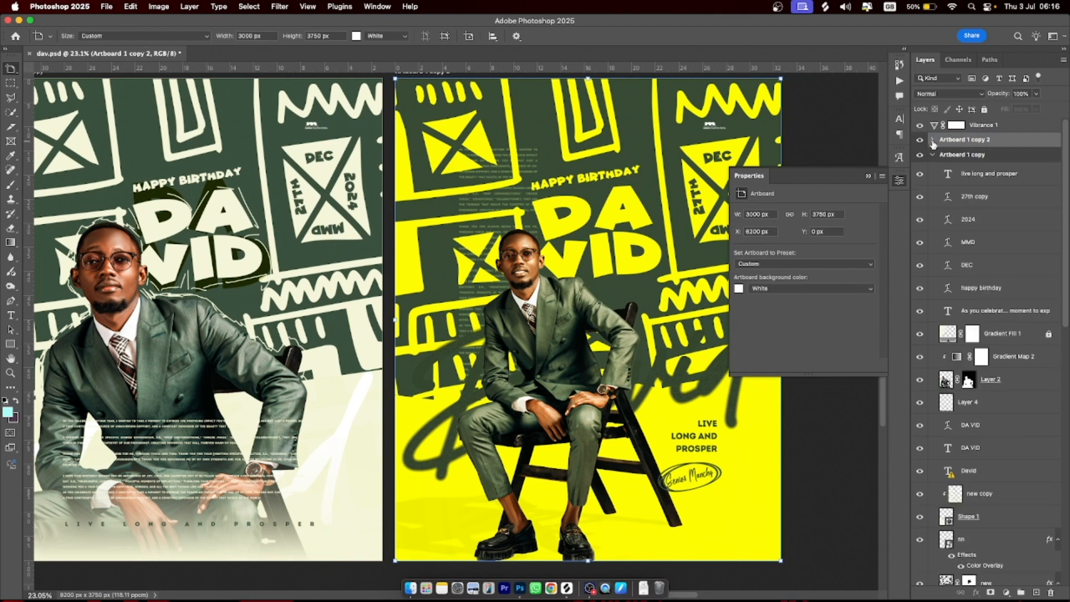
pyautogui.click(933, 156)
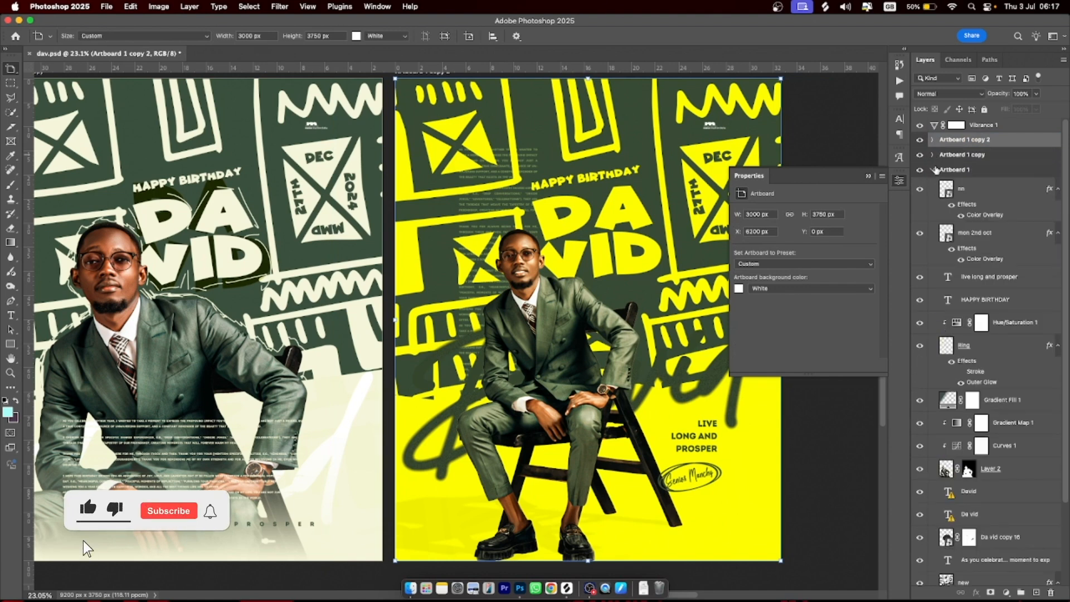
pyautogui.click(937, 171)
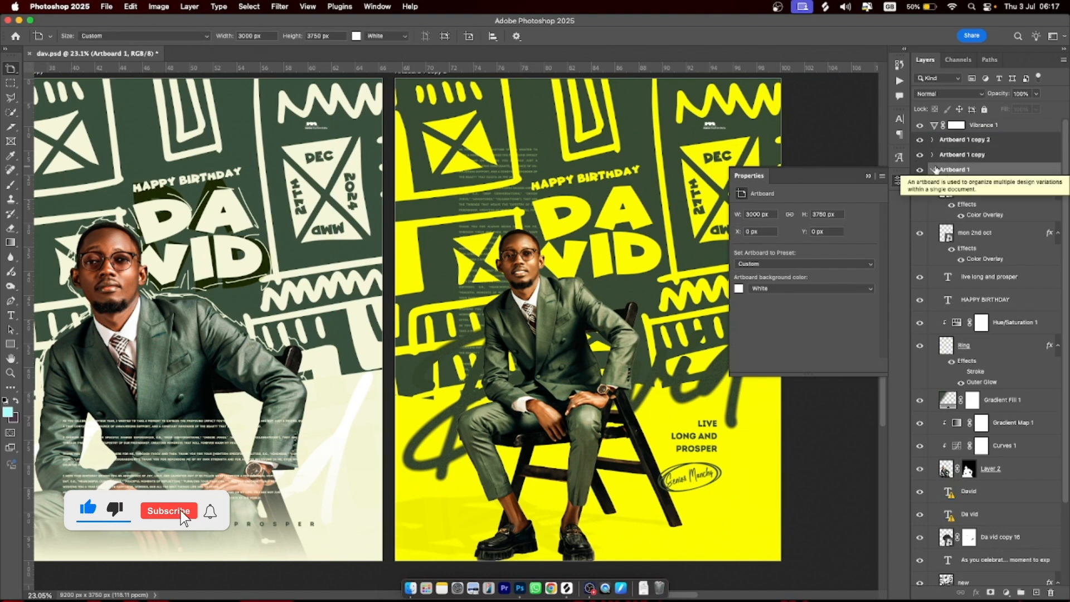